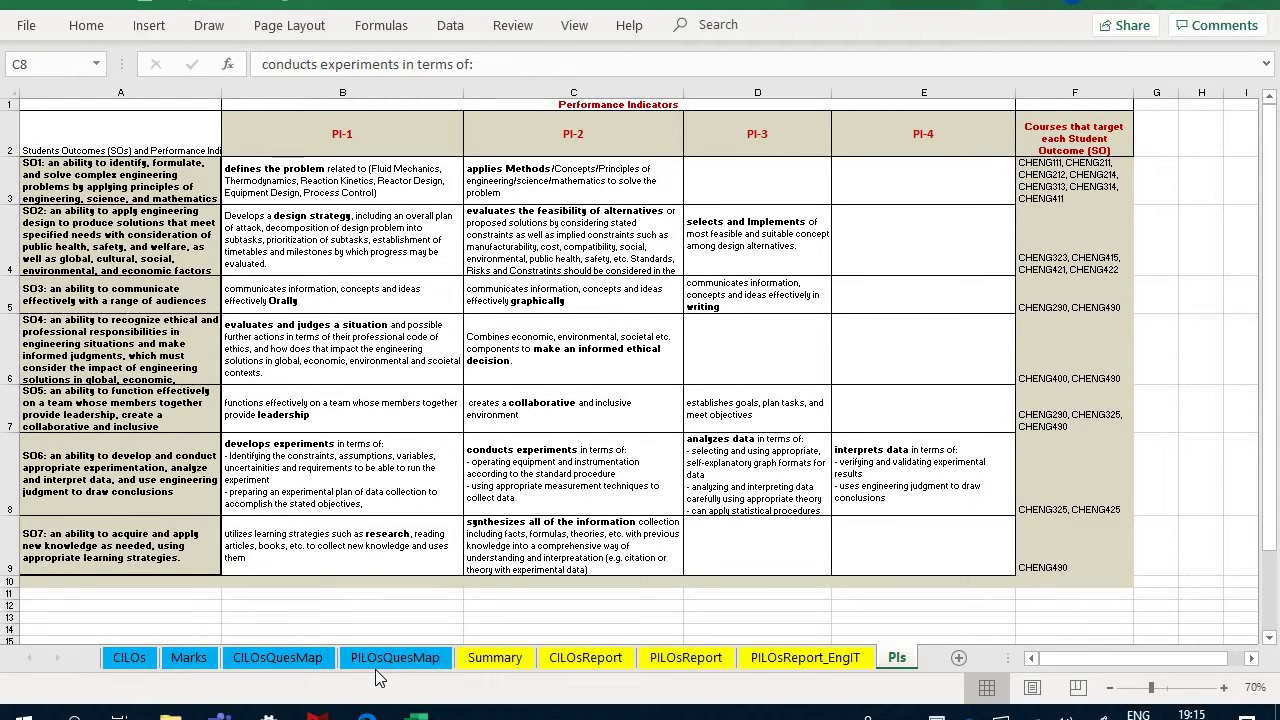
Review the CILOs, Marks, CILOsQuesMap and PILOsQuesMap sheets, and check the first student's individual bonus on the Summary sheet
{"action": "left_click", "coordinate": [130, 658]}
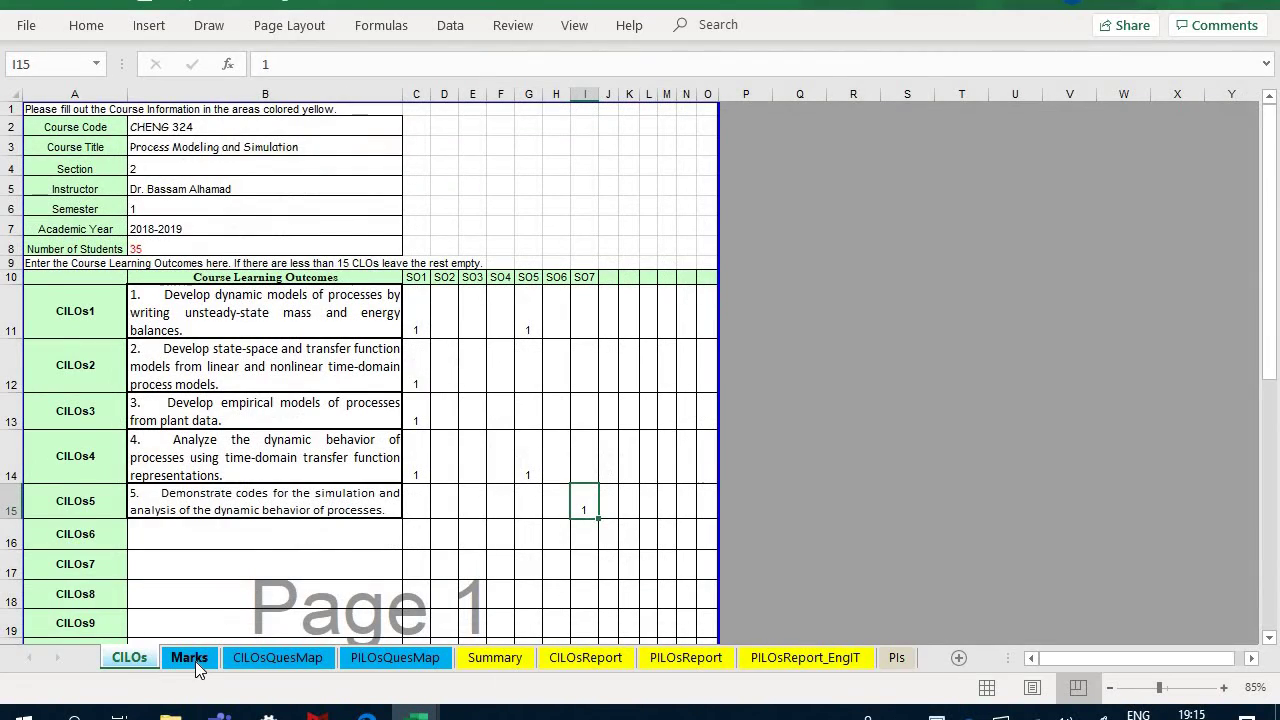
{"action": "left_click", "coordinate": [190, 658]}
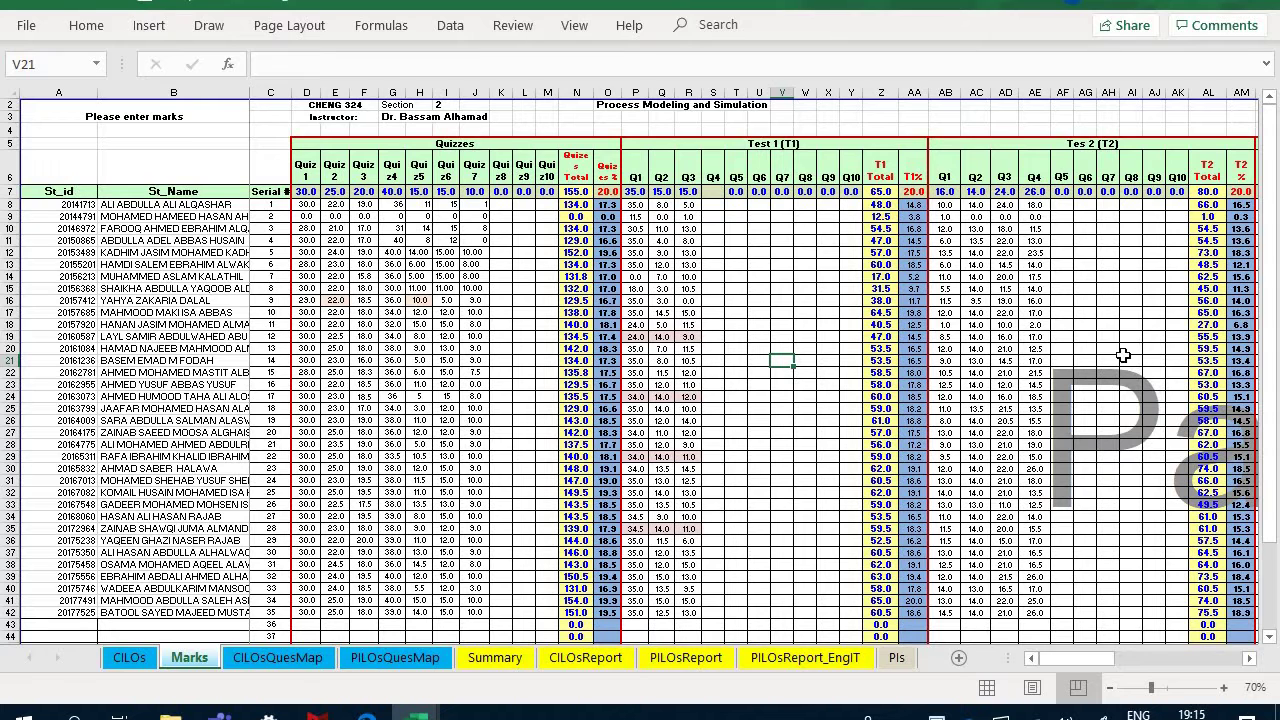
{"action": "left_click", "coordinate": [280, 658]}
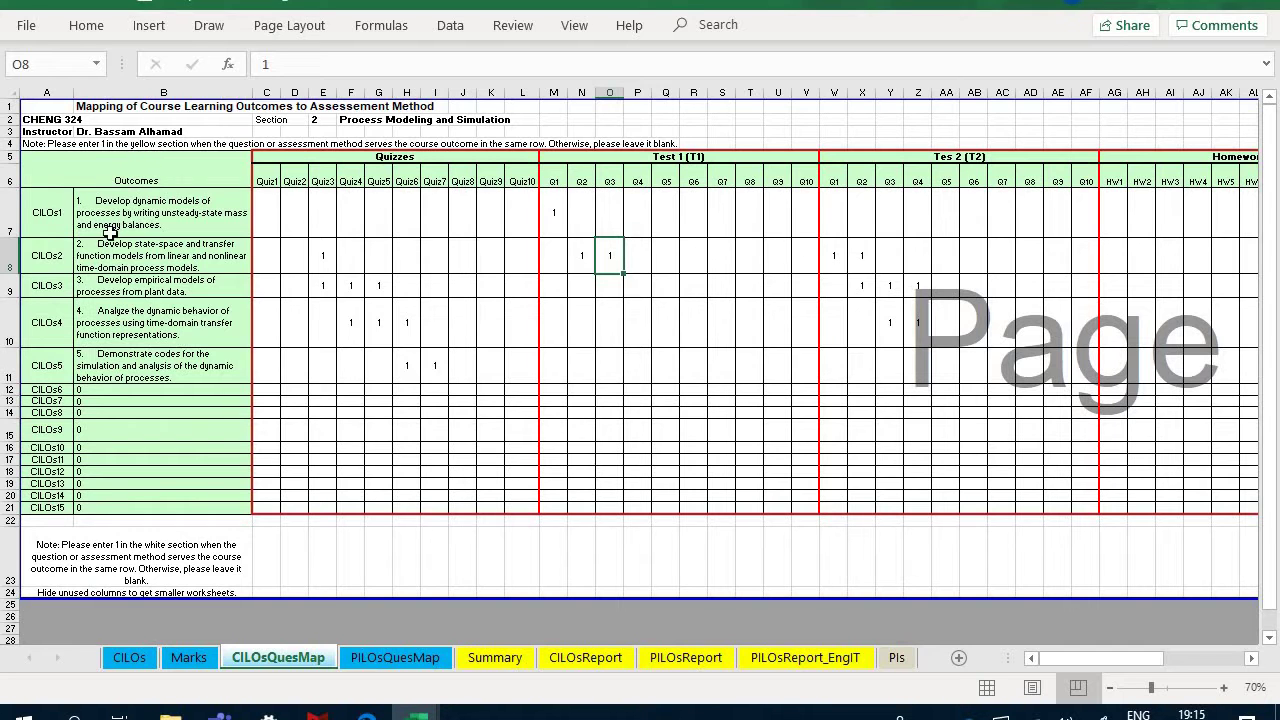
{"action": "left_click", "coordinate": [398, 659]}
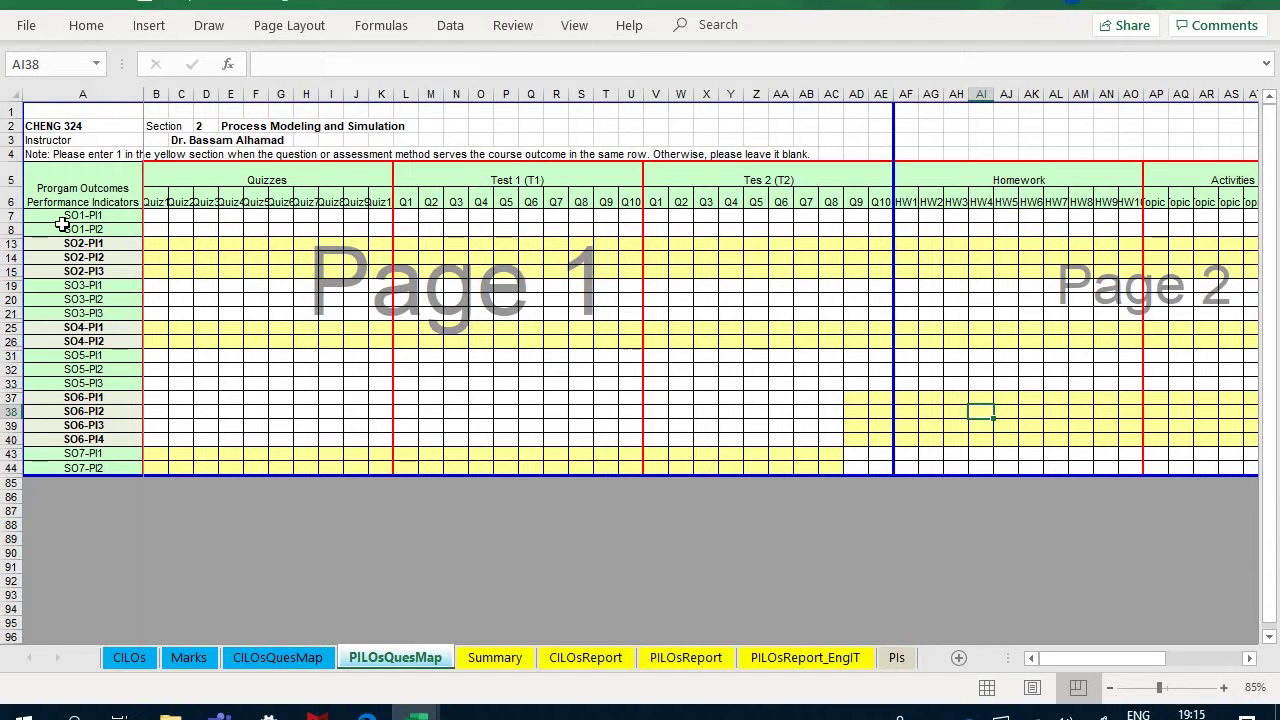
{"action": "left_click", "coordinate": [497, 658]}
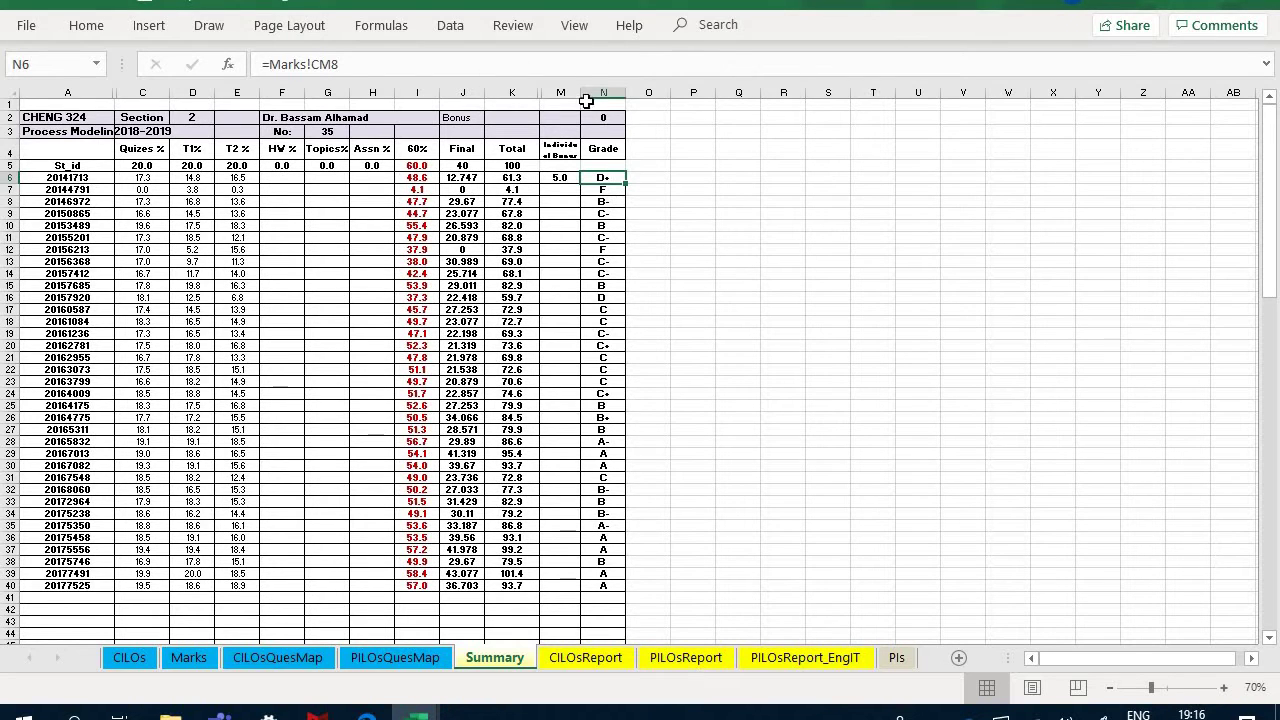
{"action": "left_click", "coordinate": [561, 178]}
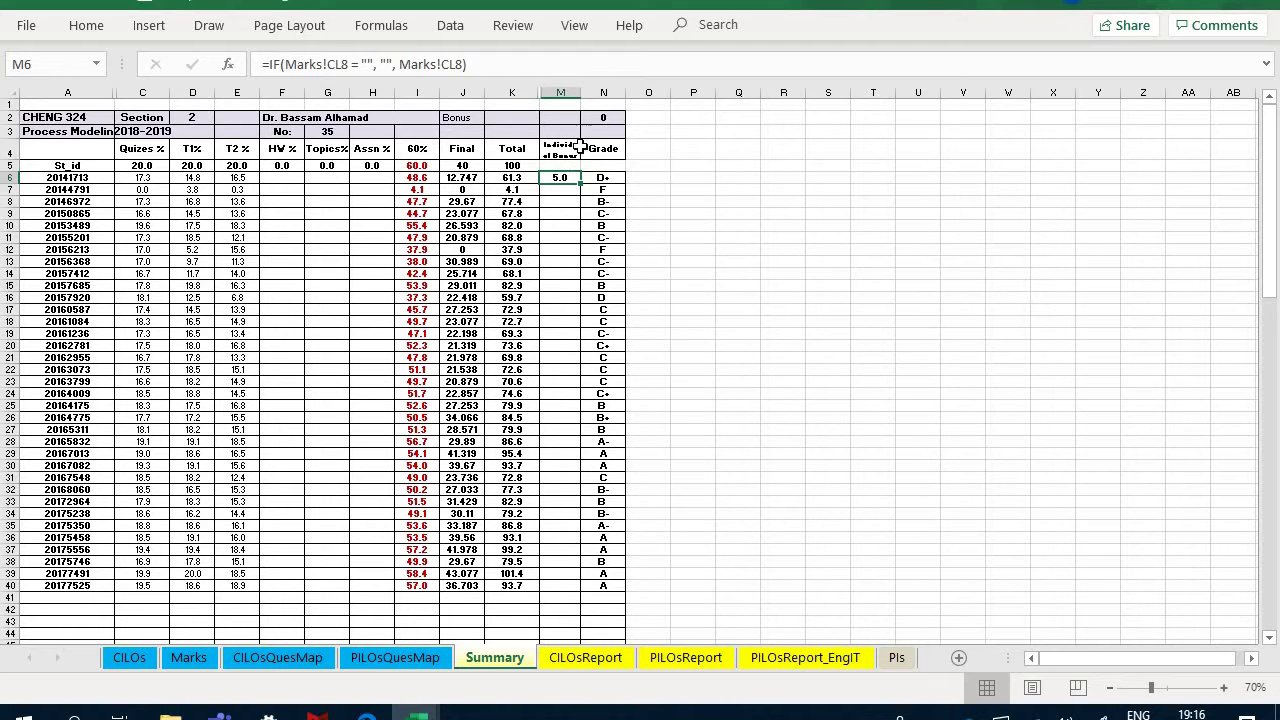
On the Marks sheet, enter individual bonuses of 2 in CL10 and 4 in CL11
{"action": "left_click", "coordinate": [195, 662]}
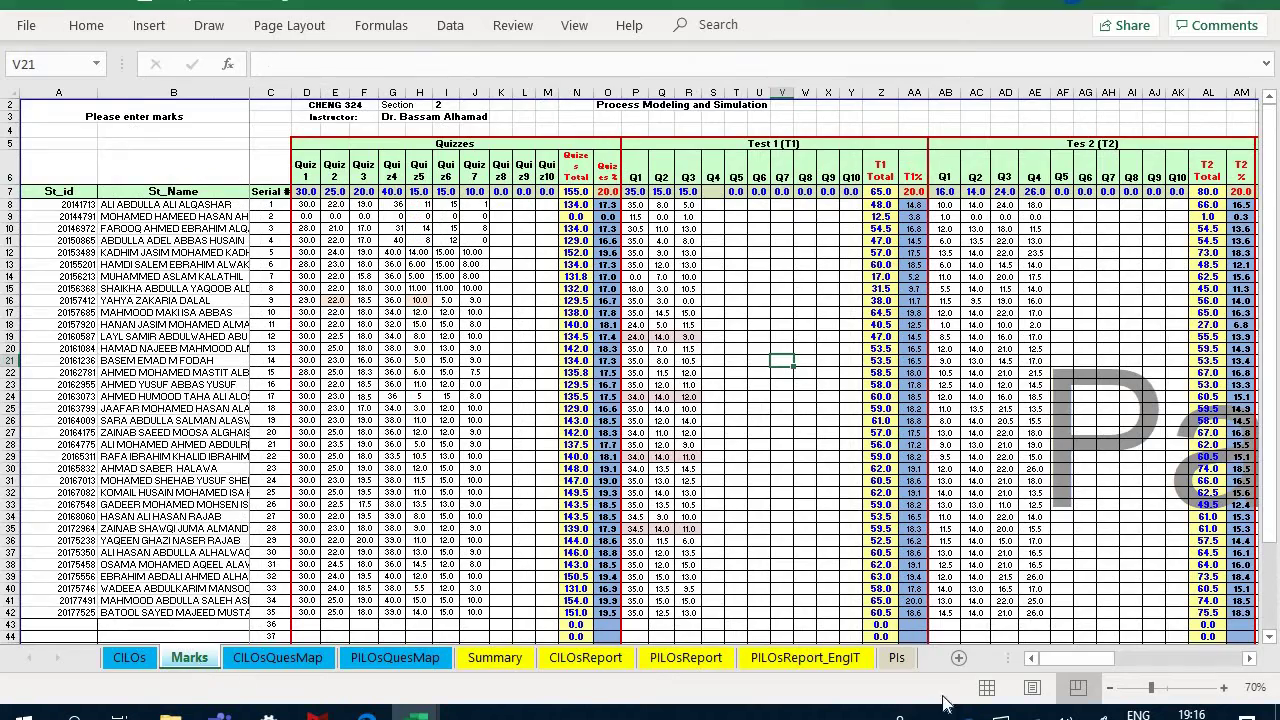
{"action": "left_click_drag", "start_coordinate": [1110, 660], "coordinate": [1186, 309]}
{"action": "left_click", "coordinate": [1143, 206]}
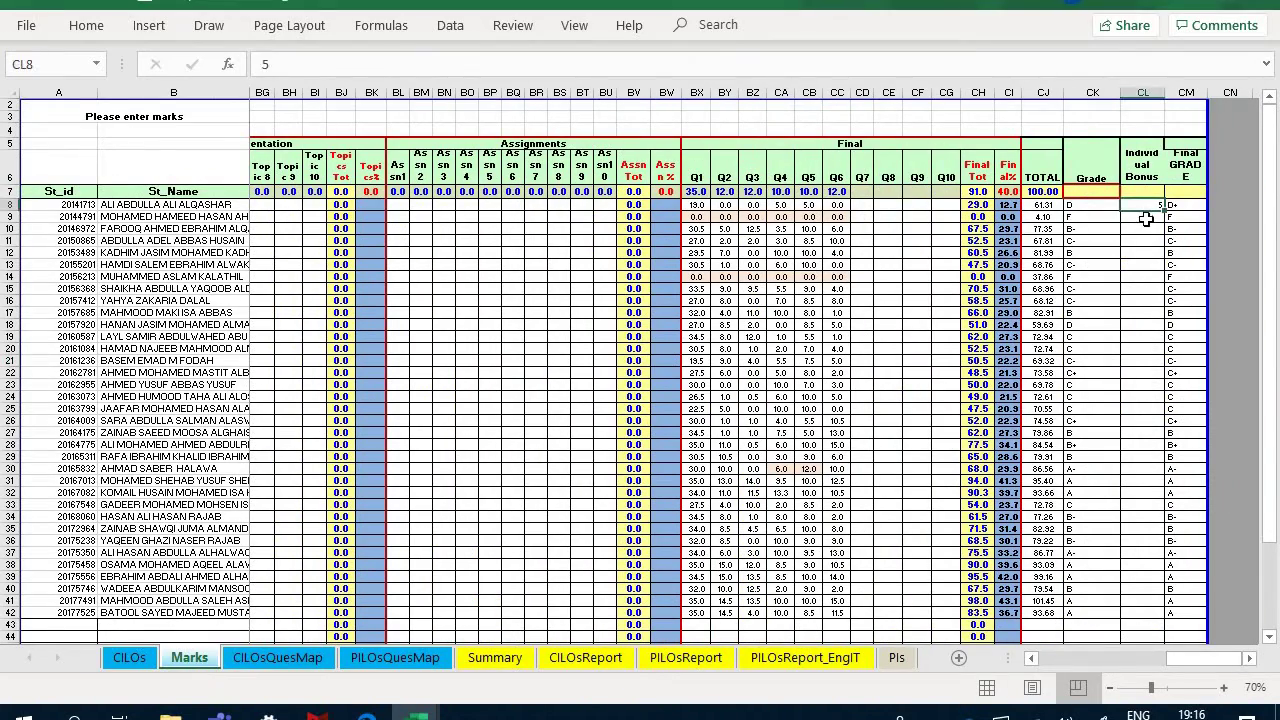
{"action": "key", "text": "Down"}
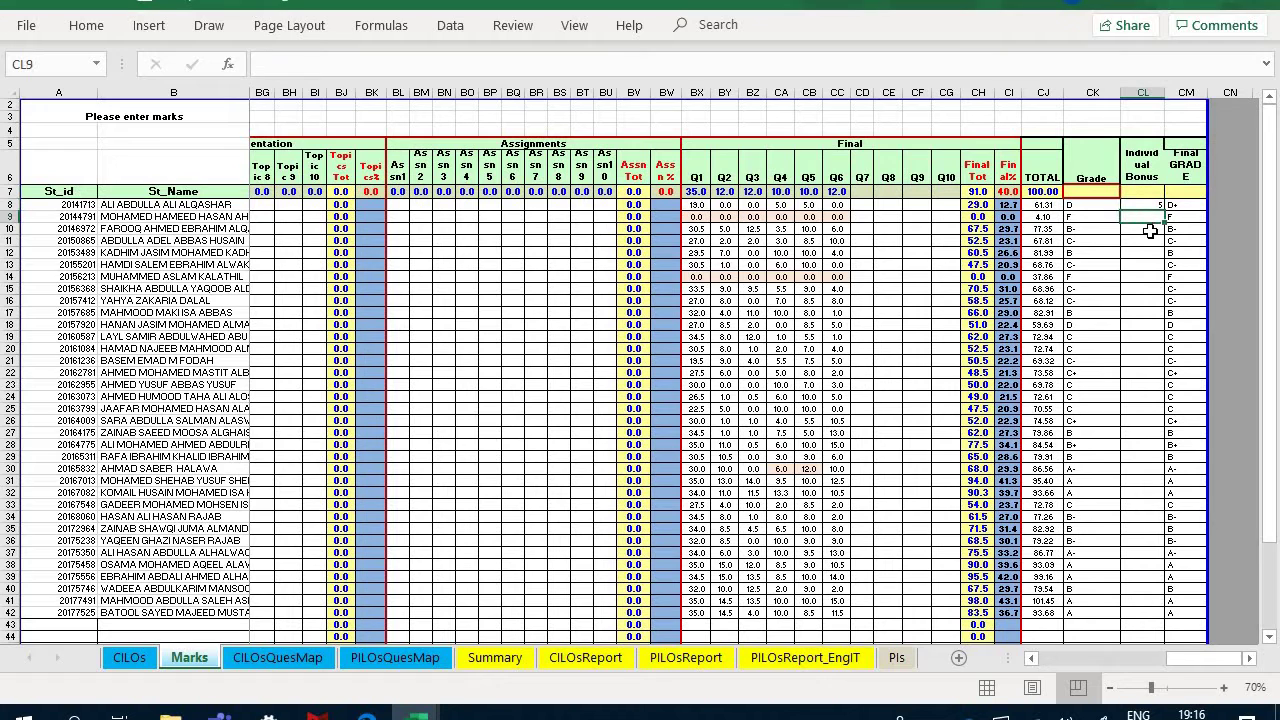
{"action": "key", "text": "Down"}
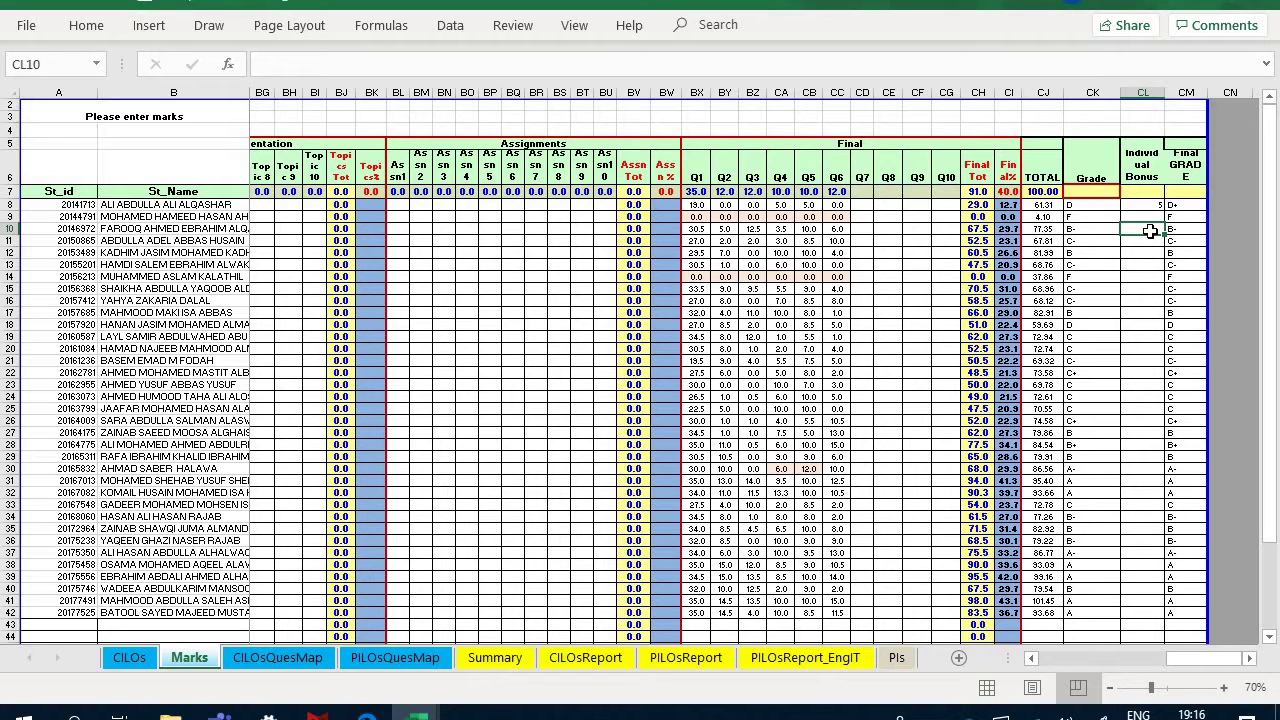
{"action": "type", "text": "2"}
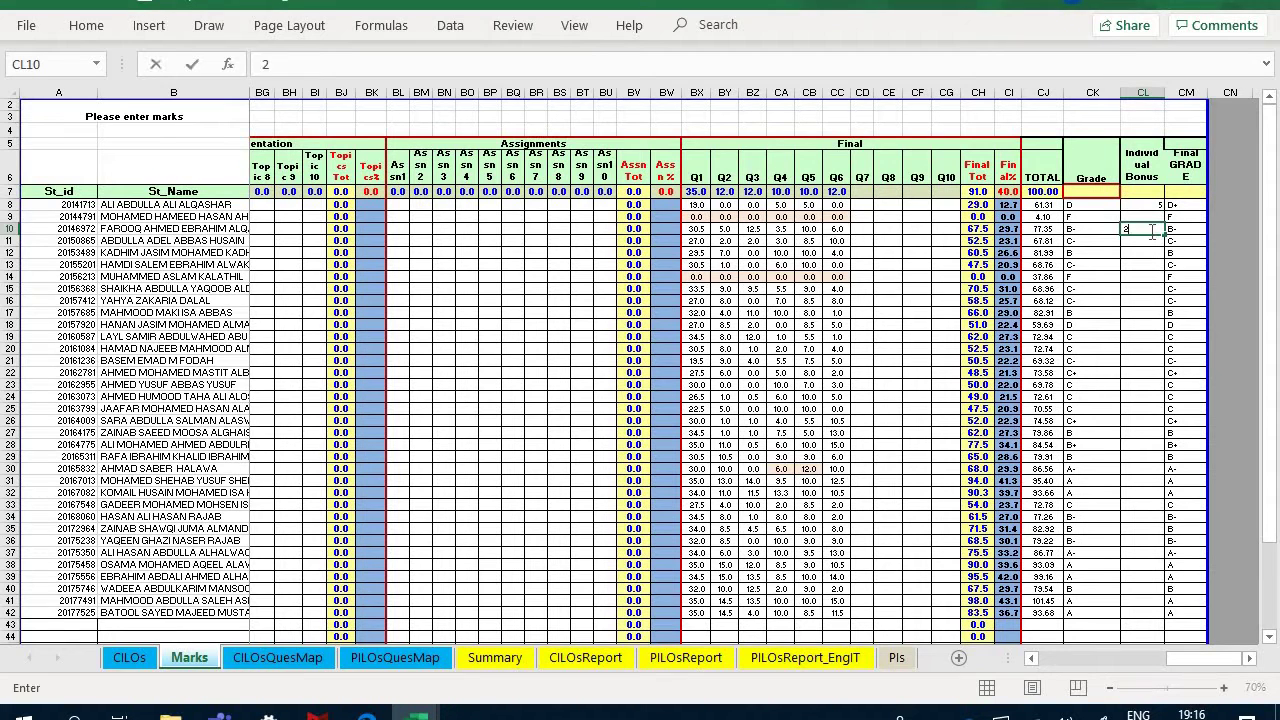
{"action": "key", "text": "Return"}
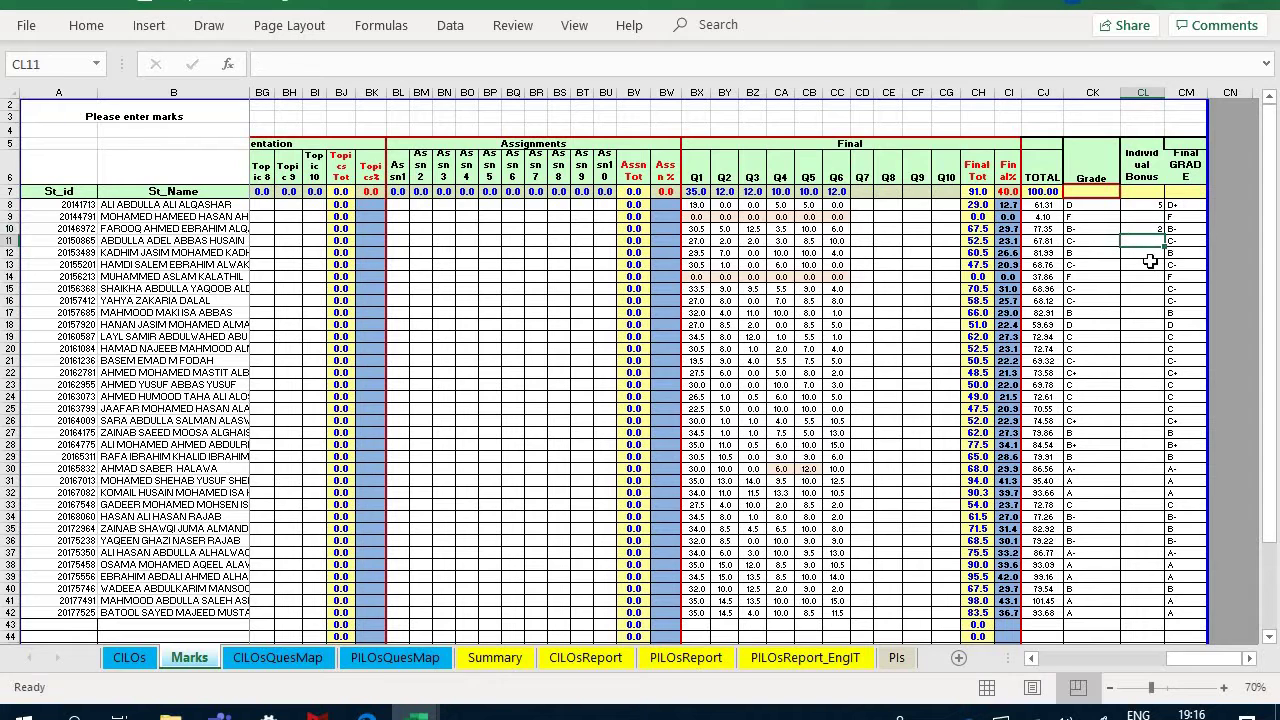
{"action": "type", "text": "4"}
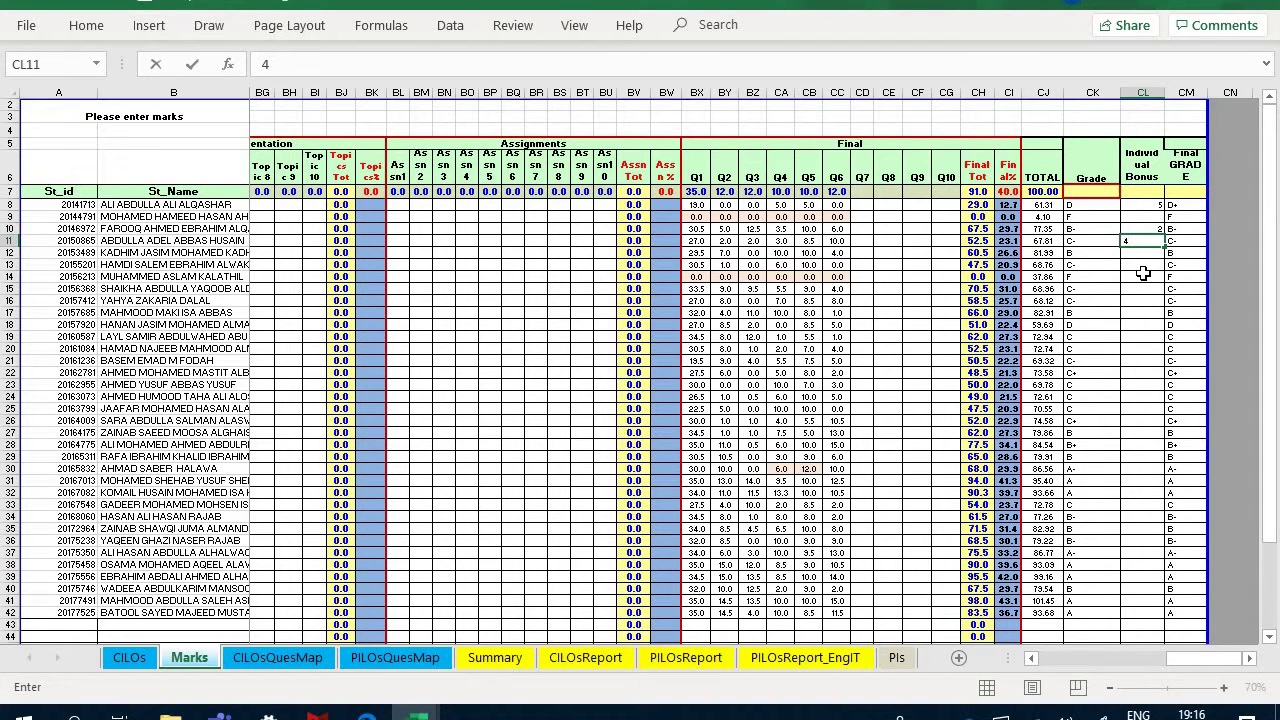
{"action": "key", "text": "Return"}
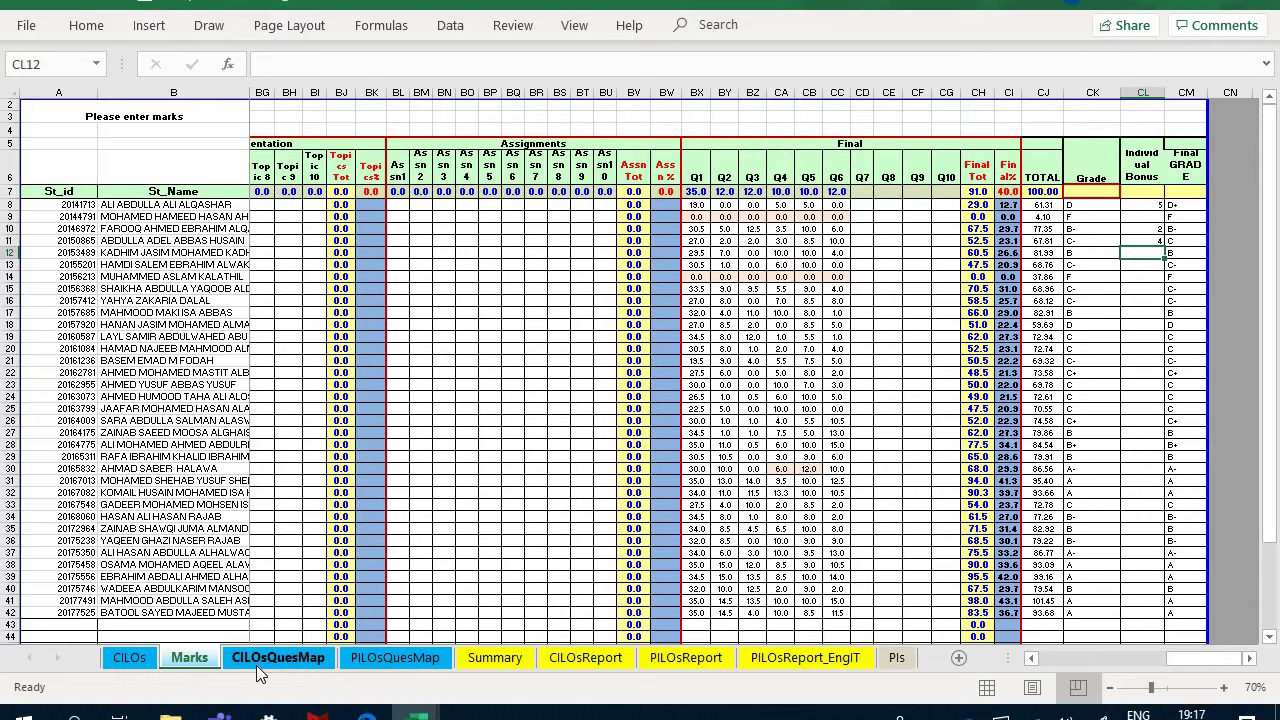
Look through both question maps, the bonuses on the Summary sheet and the outcome achievement in CILOsReport
{"action": "left_click", "coordinate": [262, 663]}
{"action": "left_click", "coordinate": [411, 662]}
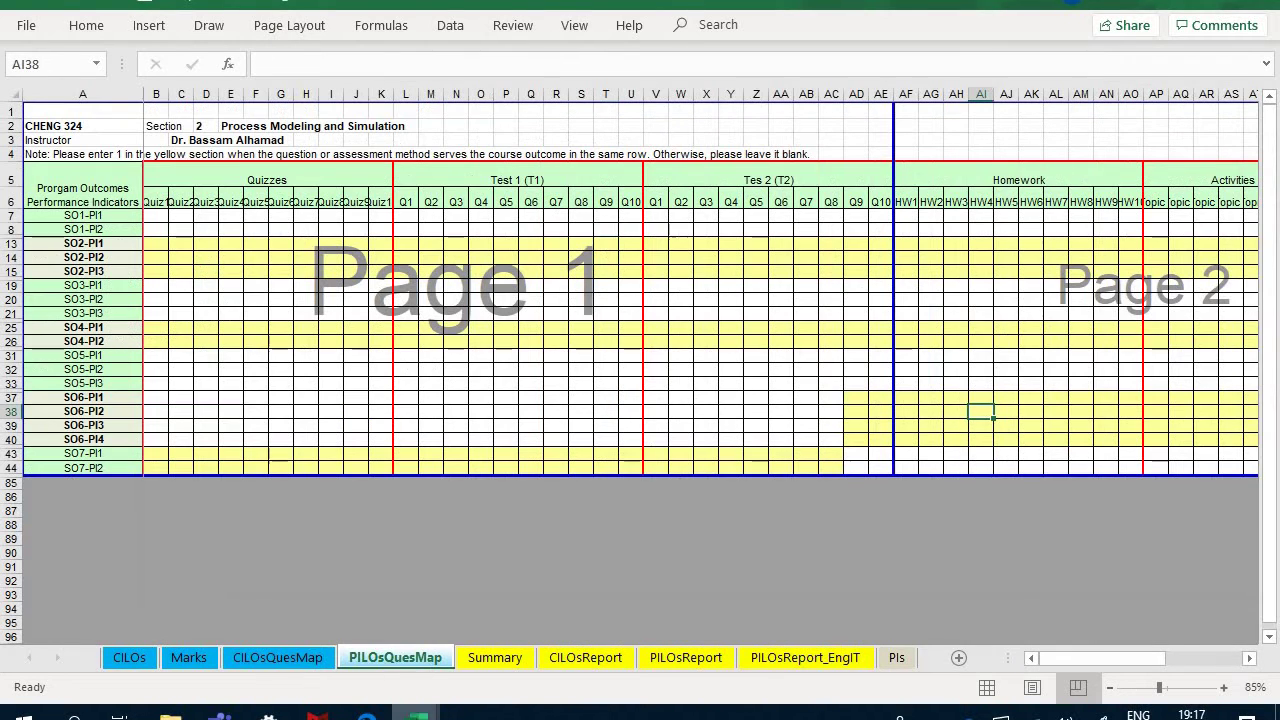
{"action": "left_click", "coordinate": [493, 659]}
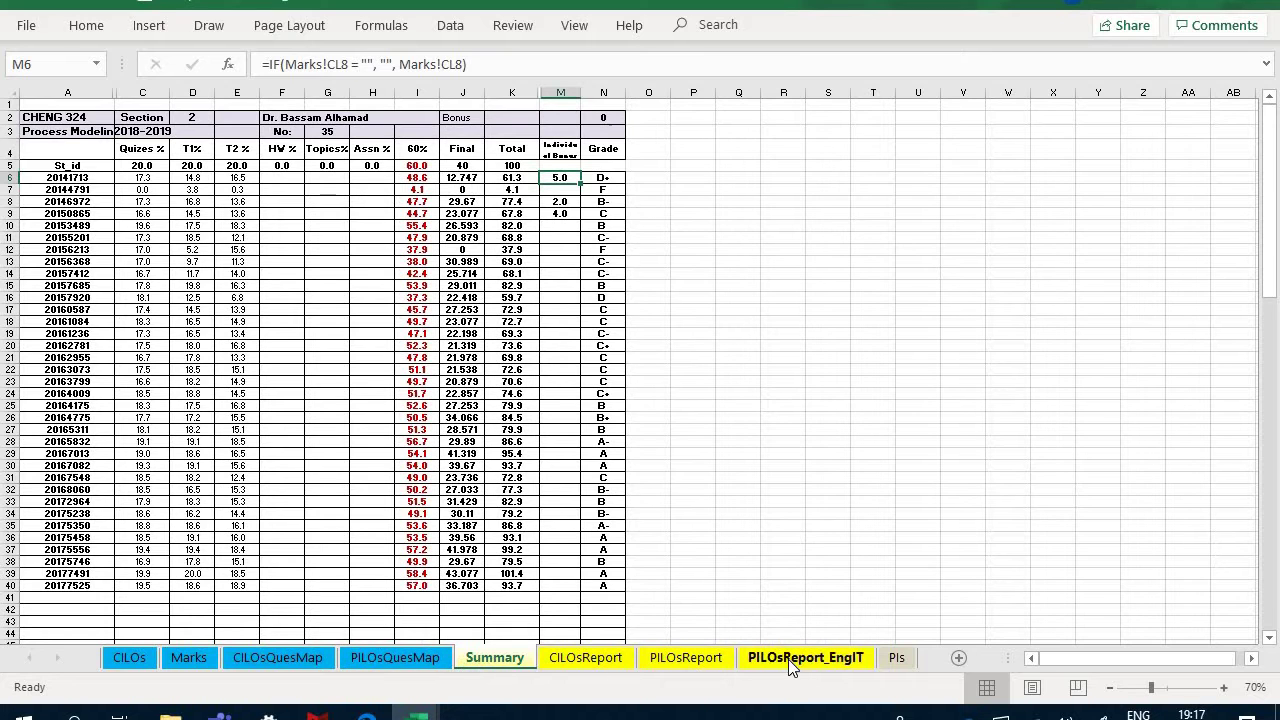
{"action": "left_click", "coordinate": [585, 658]}
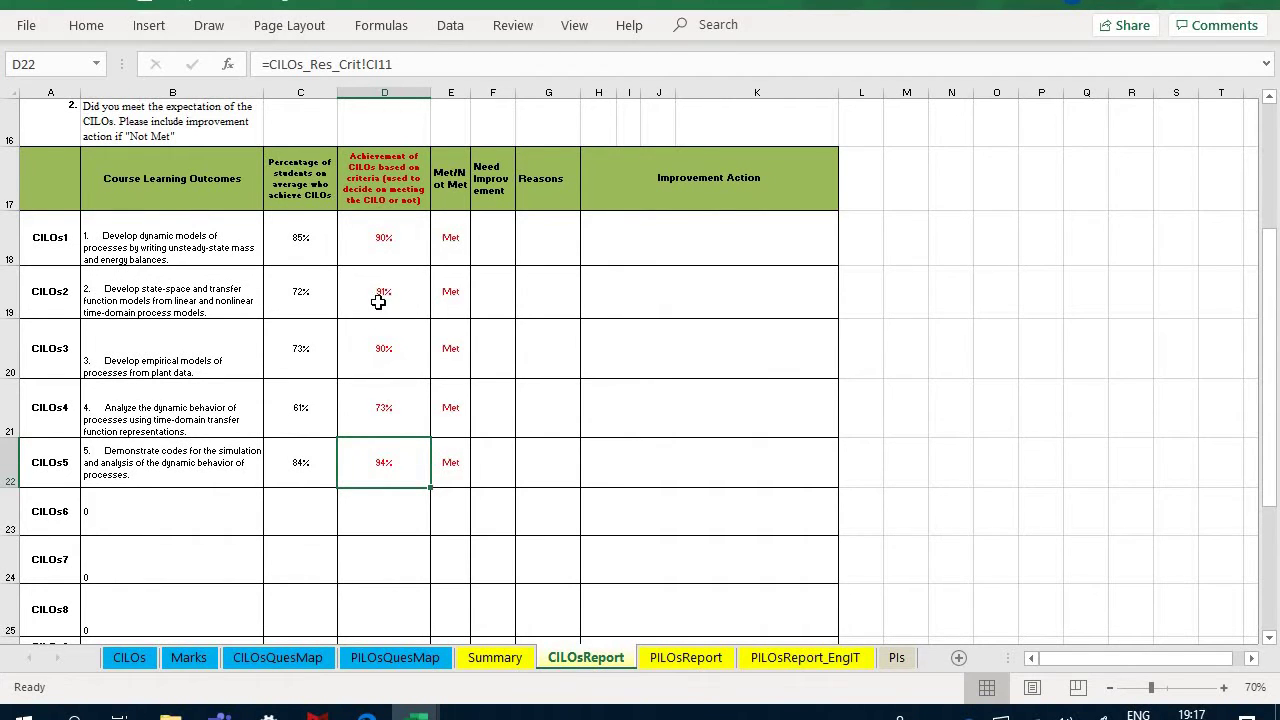
Examine the achievement percentages for SO1, SO5 and SO7 in the PILOsReport sheet
{"action": "left_click", "coordinate": [690, 658]}
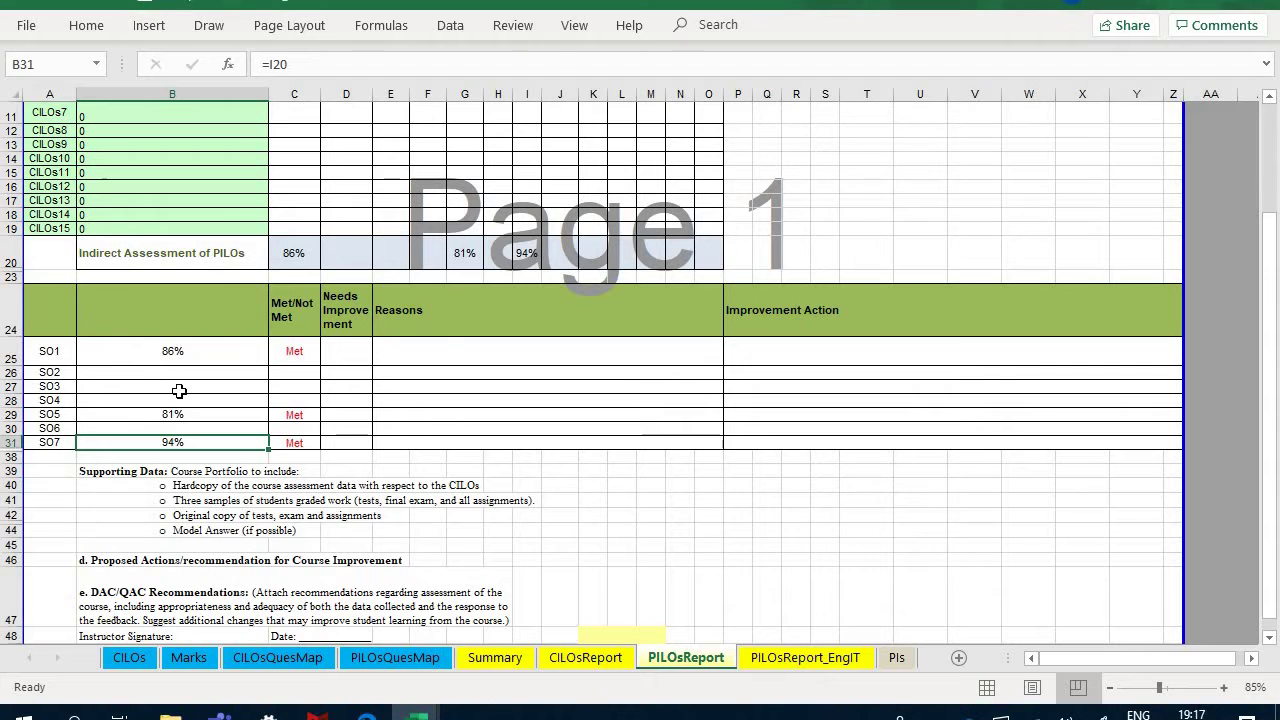
{"action": "left_click", "coordinate": [148, 351]}
{"action": "left_click", "coordinate": [180, 416]}
{"action": "left_click", "coordinate": [193, 444]}
{"action": "left_click", "coordinate": [206, 412]}
{"action": "left_click", "coordinate": [206, 353]}
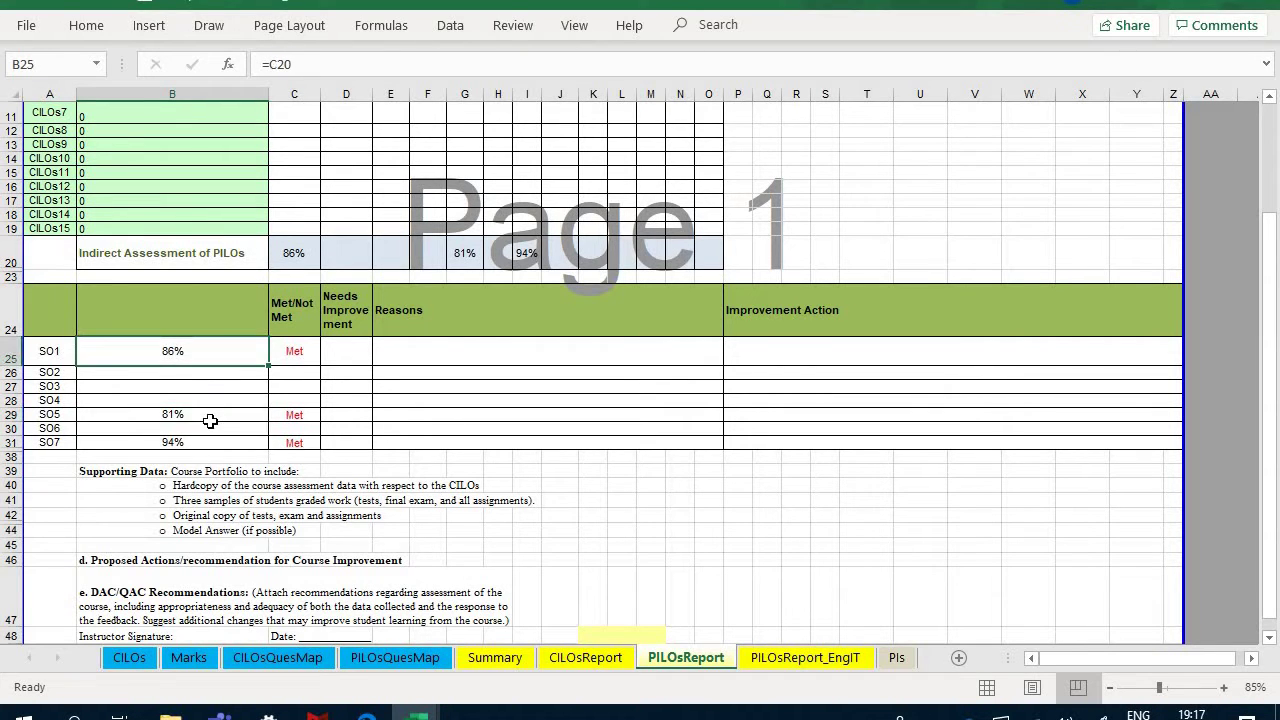
{"action": "key", "text": "ctrl+Down"}
{"action": "key", "text": "ctrl+Down"}
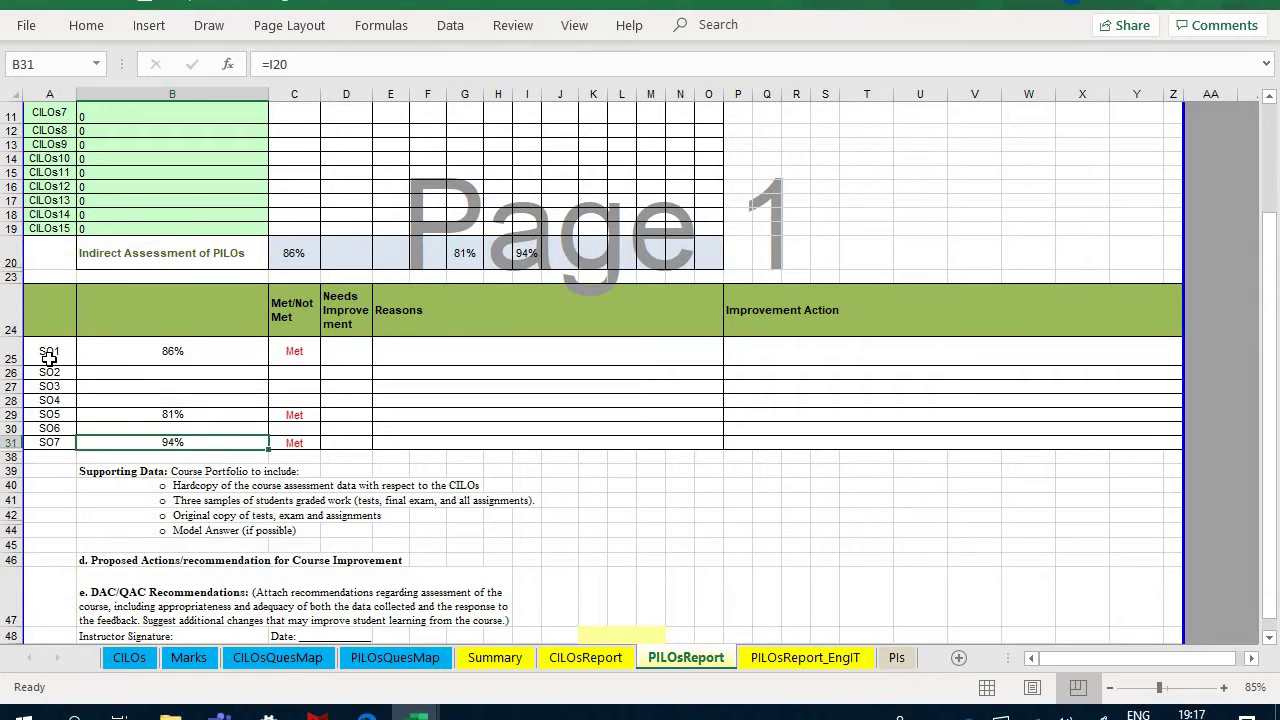
Go over the student outcome labels SO1 to SO7 in the PILOsReport results table
{"action": "left_click", "coordinate": [48, 358]}
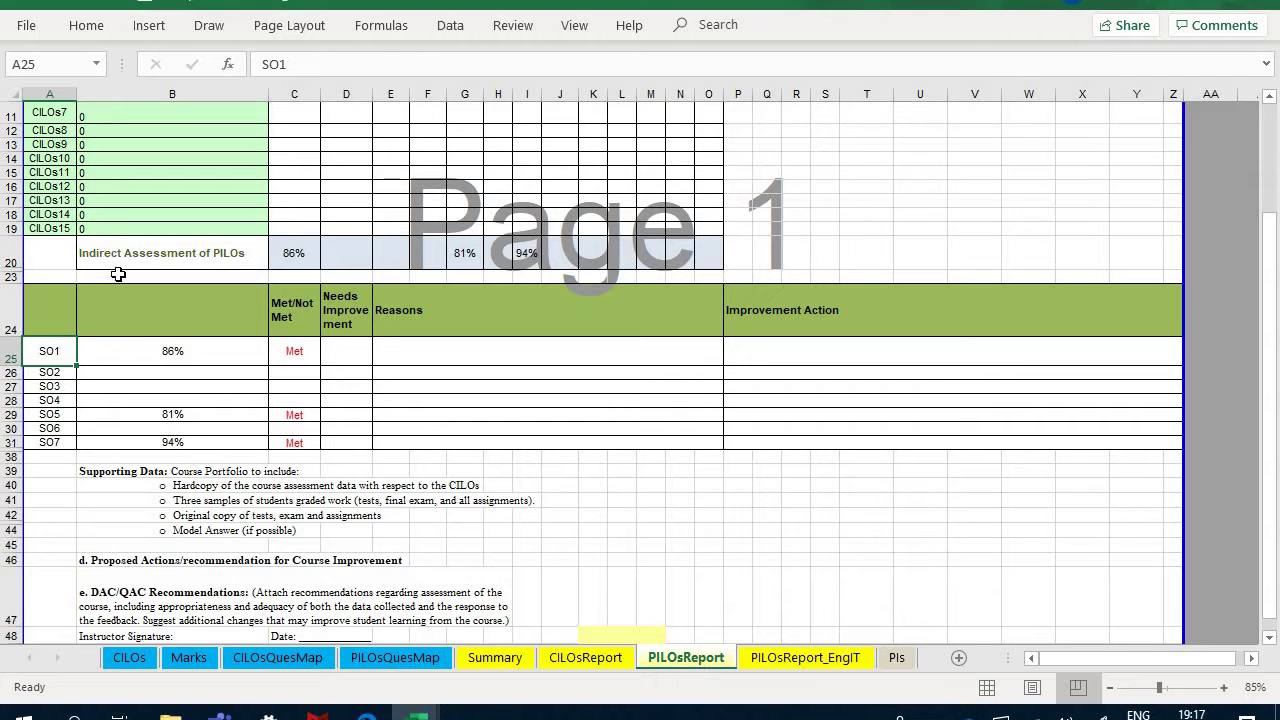
{"action": "left_click", "coordinate": [55, 375]}
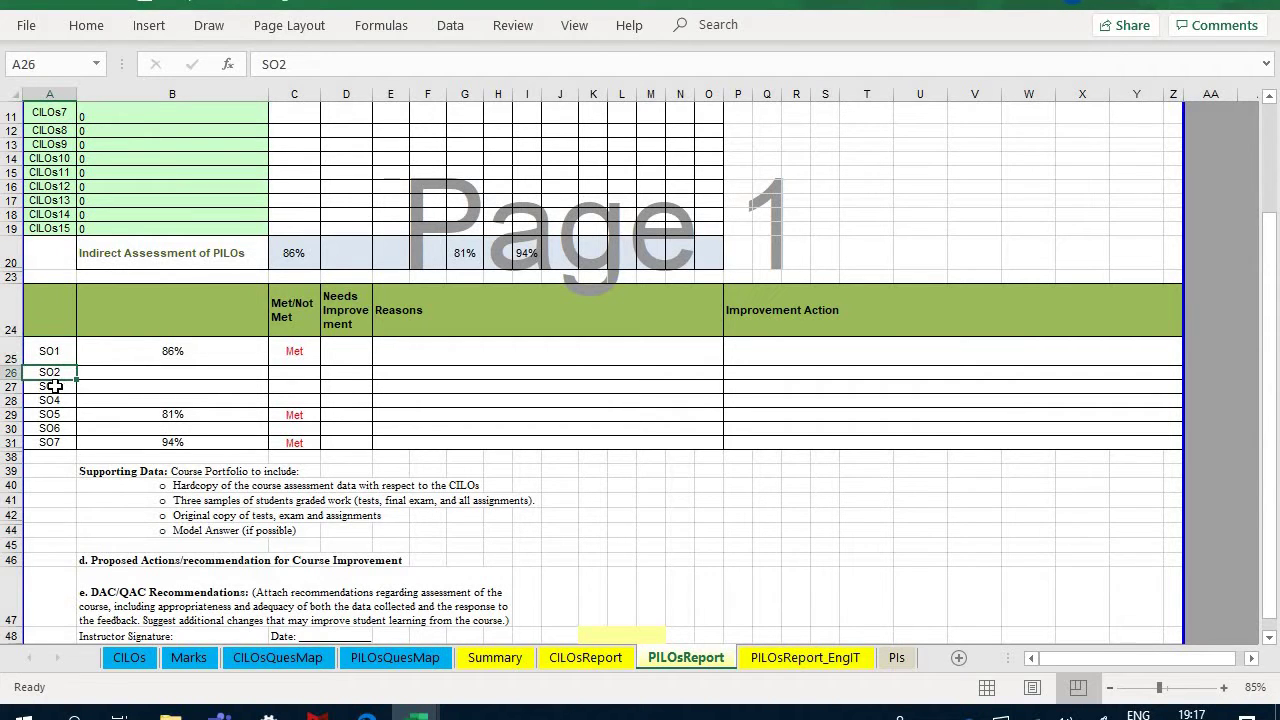
{"action": "key", "text": "Down"}
{"action": "left_click", "coordinate": [55, 375]}
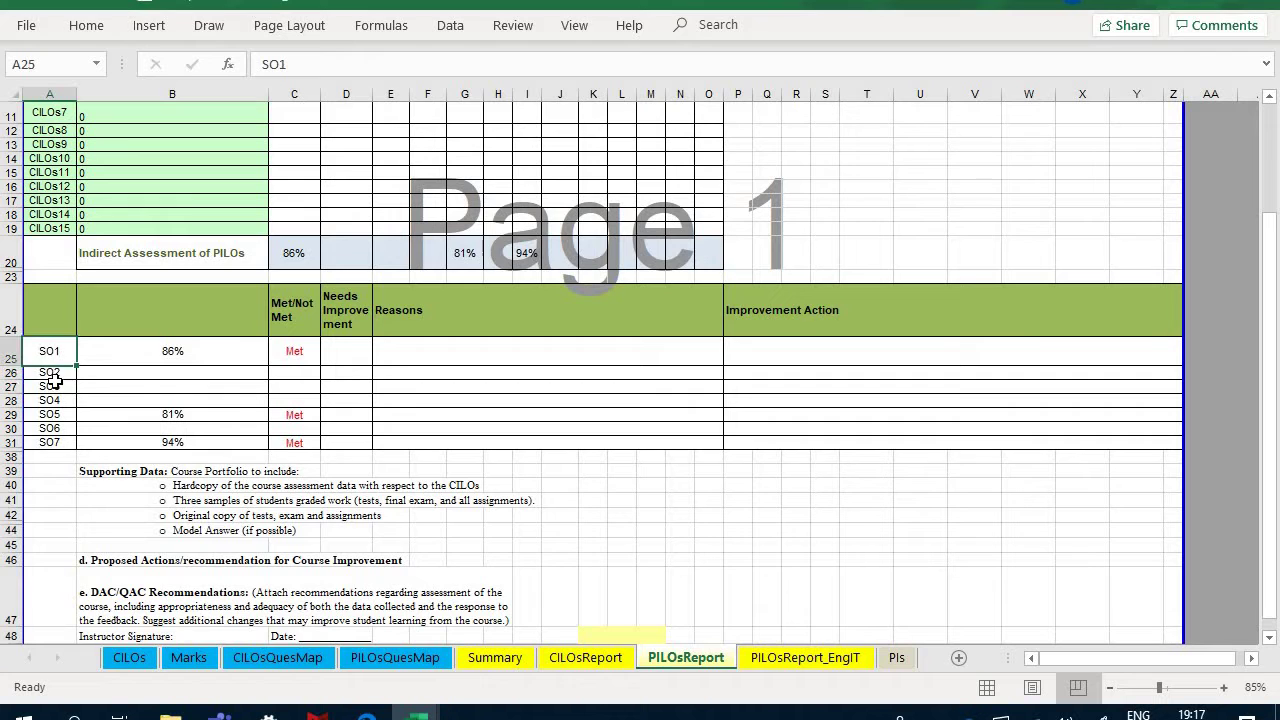
{"action": "key", "text": "Down"}
{"action": "left_click", "coordinate": [58, 370]}
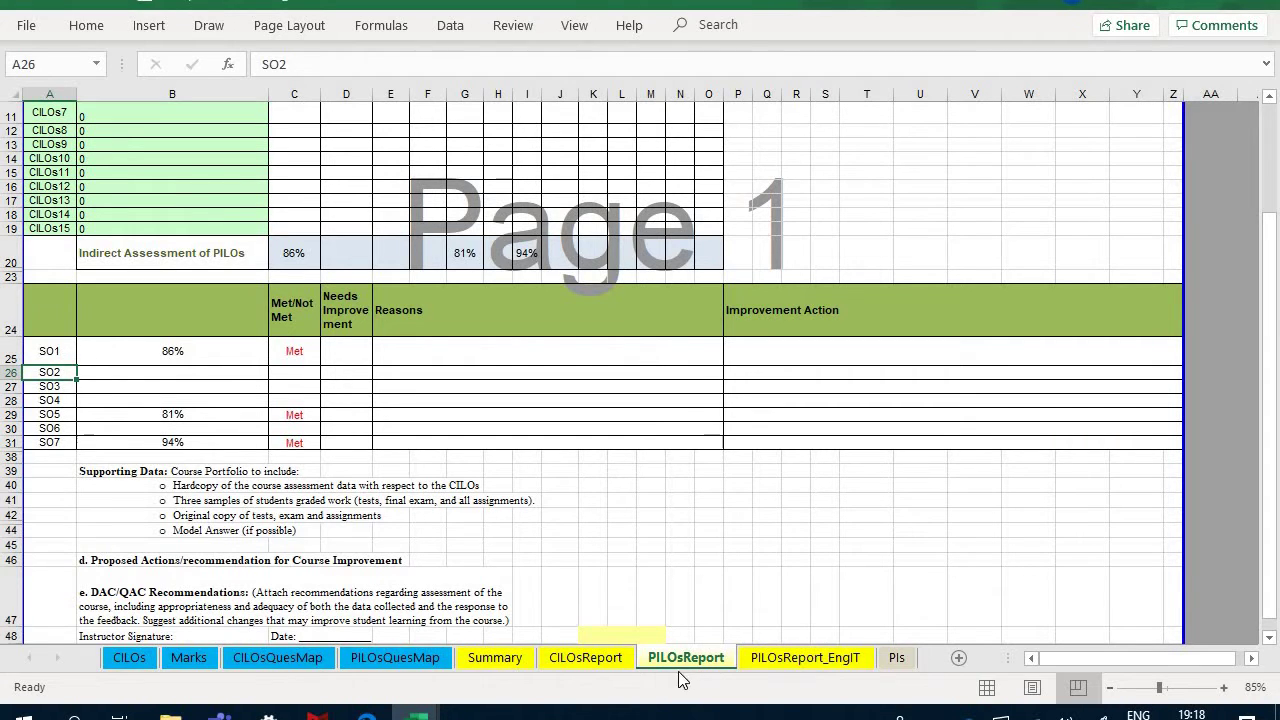
{"action": "left_click_drag", "start_coordinate": [44, 351], "coordinate": [54, 443]}
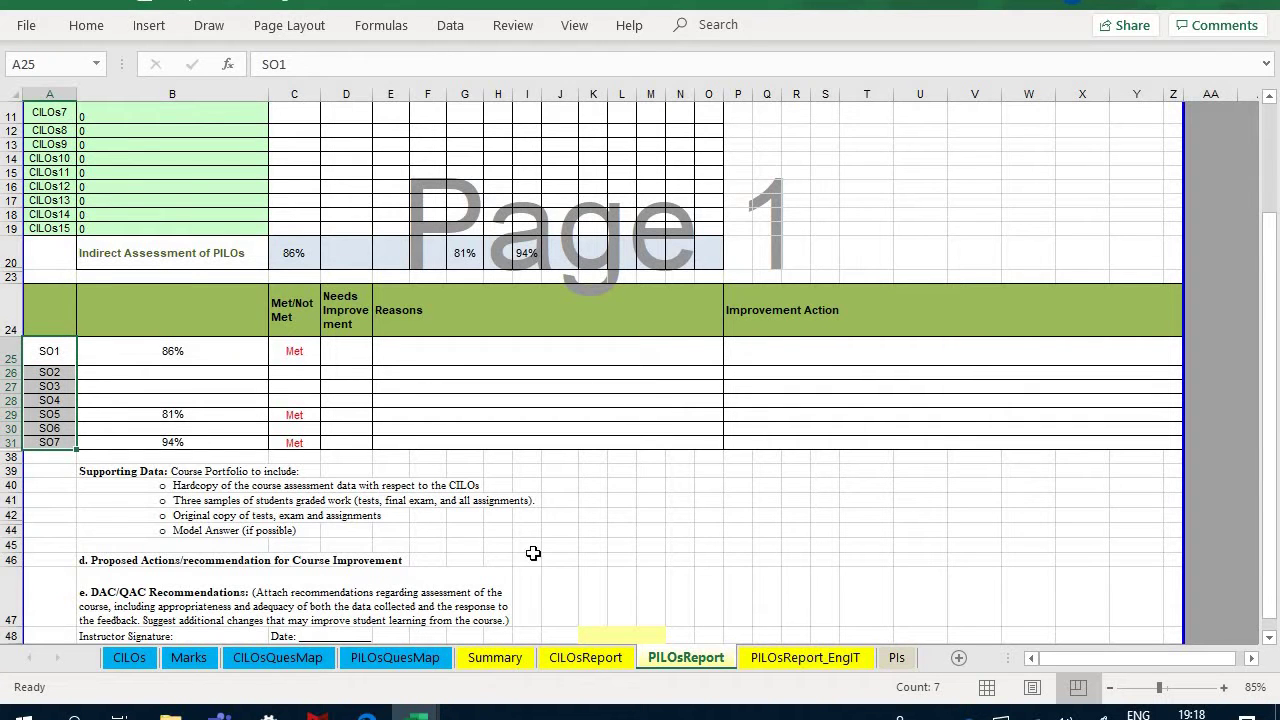
Compare the exam-based and performance-indicator-based direct assessment rows for SO1 to SO7 in PILOsReport_EngIT
{"action": "left_click", "coordinate": [800, 658]}
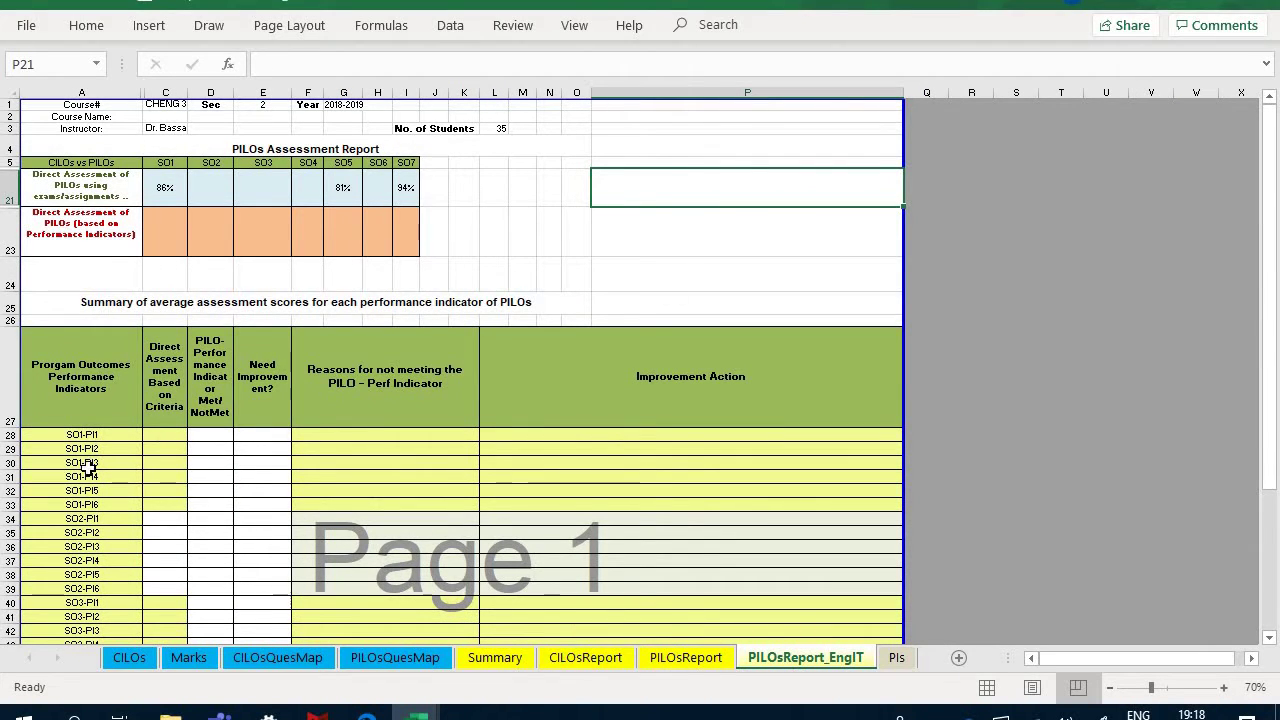
{"action": "left_click", "coordinate": [173, 444]}
{"action": "left_click", "coordinate": [118, 198]}
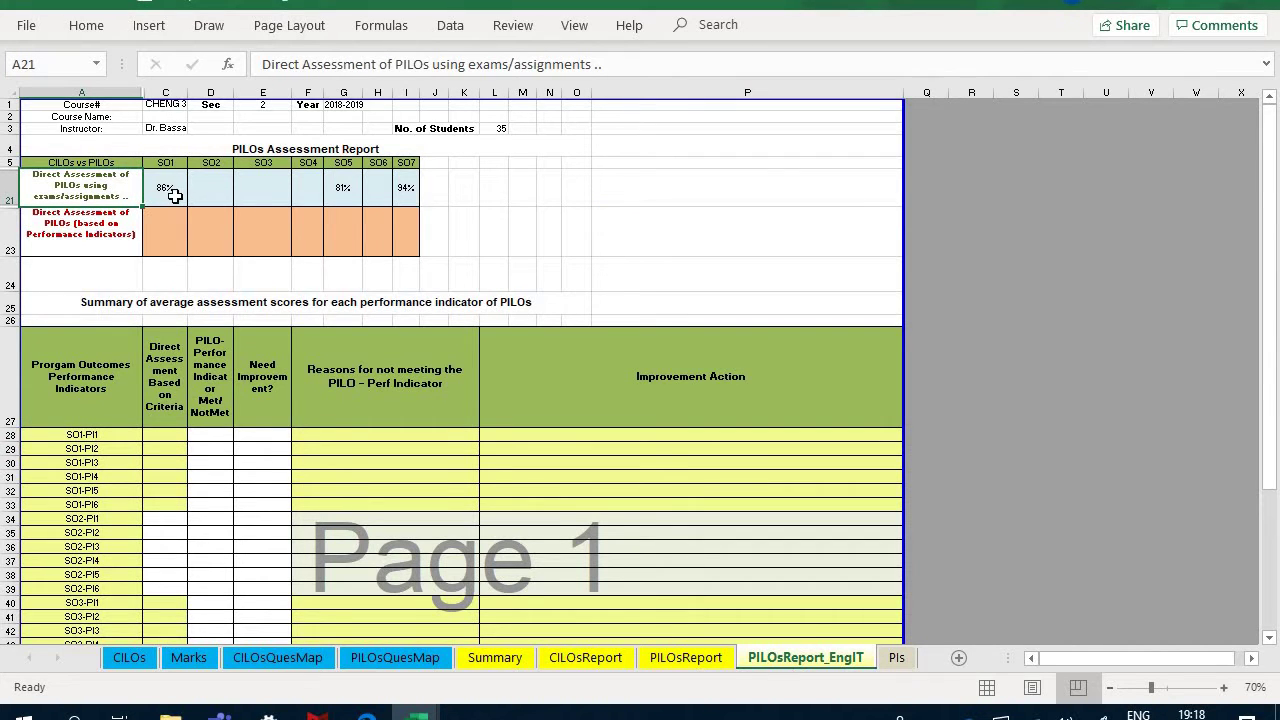
{"action": "left_click_drag", "start_coordinate": [175, 192], "coordinate": [406, 186]}
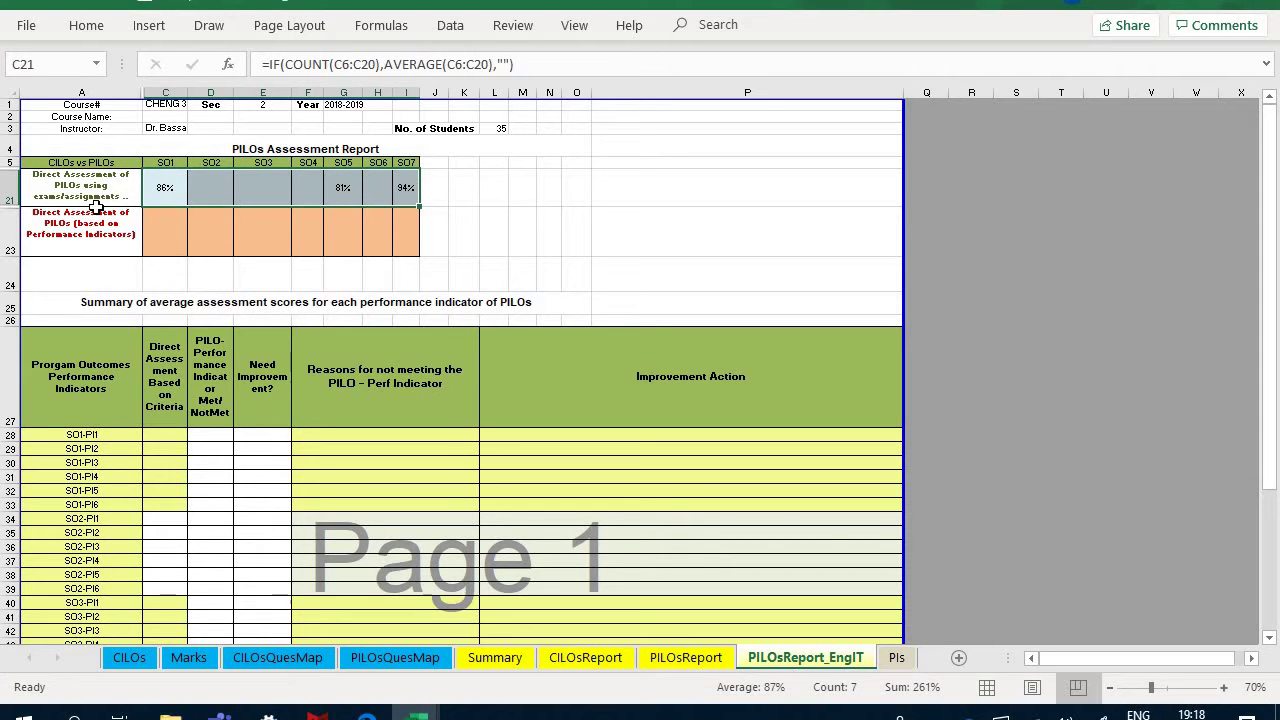
{"action": "left_click", "coordinate": [175, 200]}
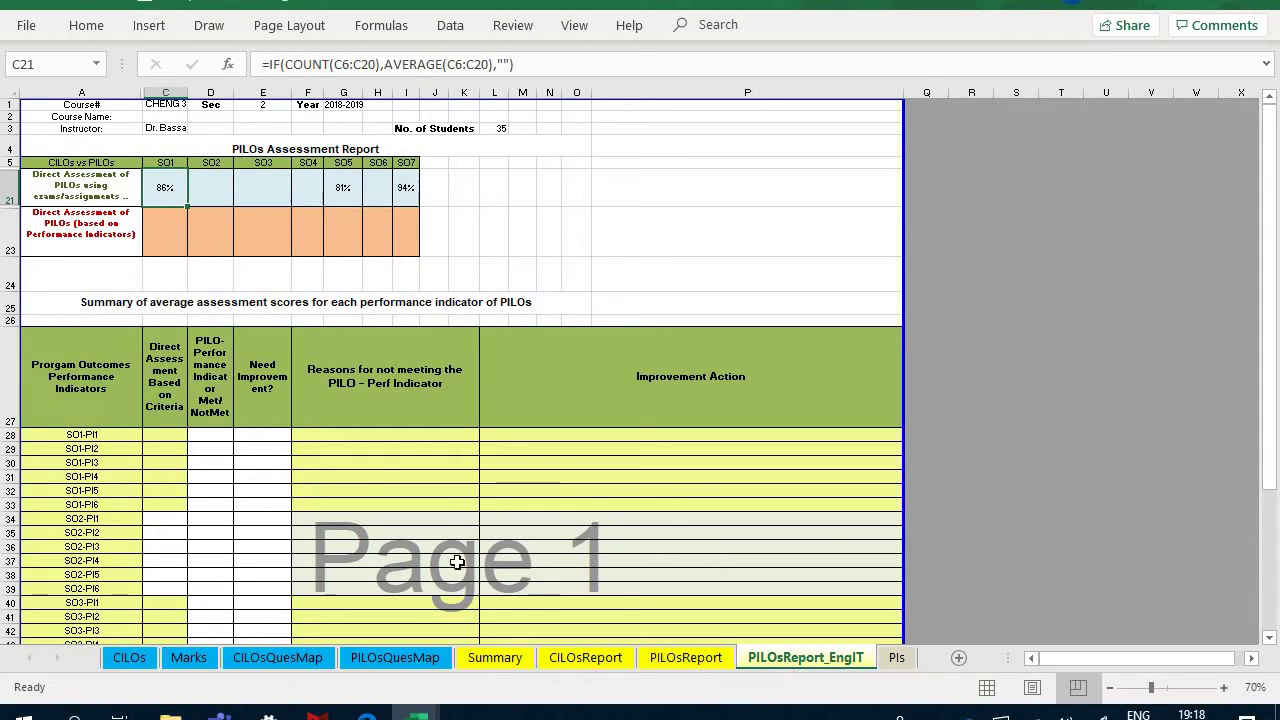
{"action": "left_click", "coordinate": [137, 238]}
{"action": "left_click_drag", "start_coordinate": [160, 237], "coordinate": [410, 232]}
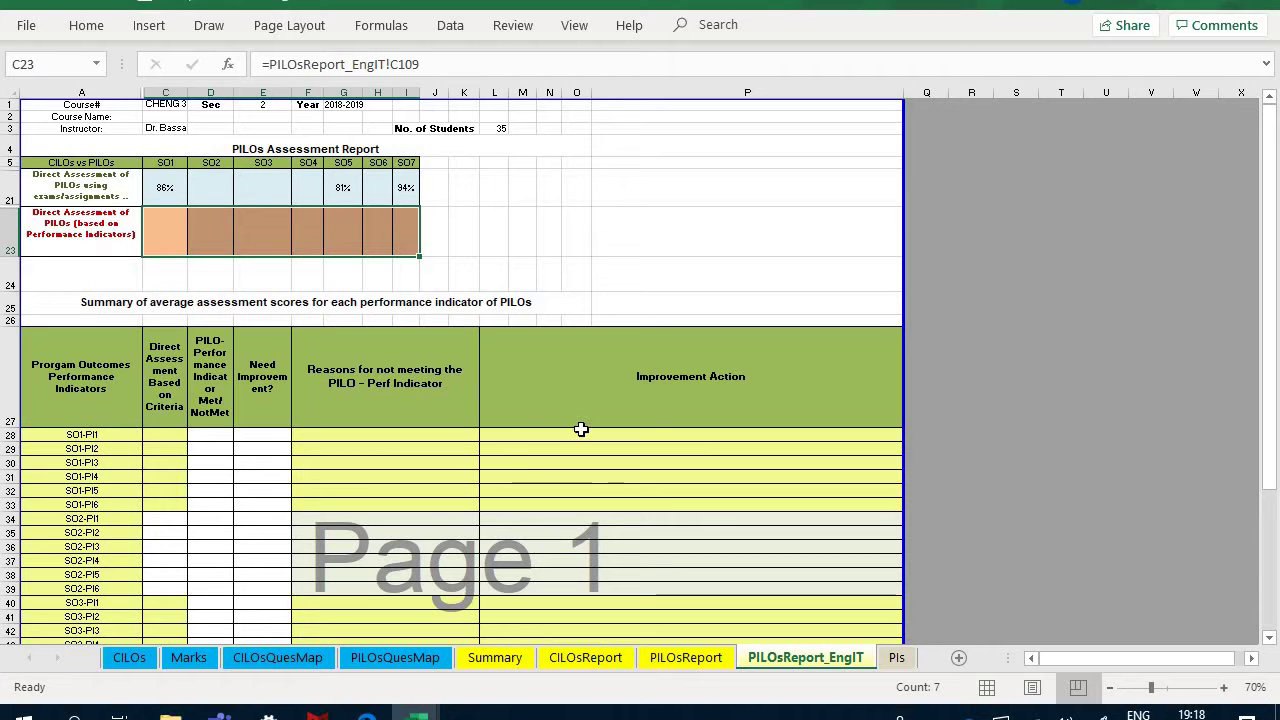
Examine which courses target each student outcome in column F of the PIs sheet
{"action": "left_click", "coordinate": [900, 662]}
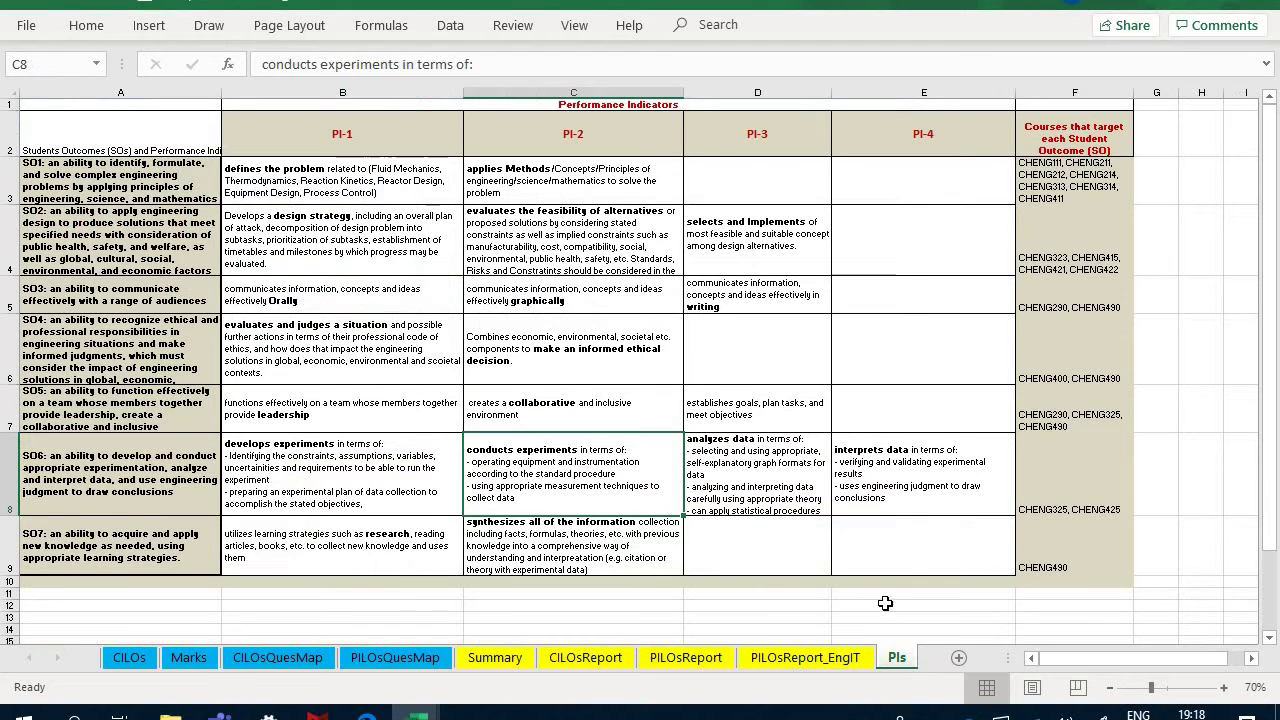
{"action": "left_click", "coordinate": [1060, 180]}
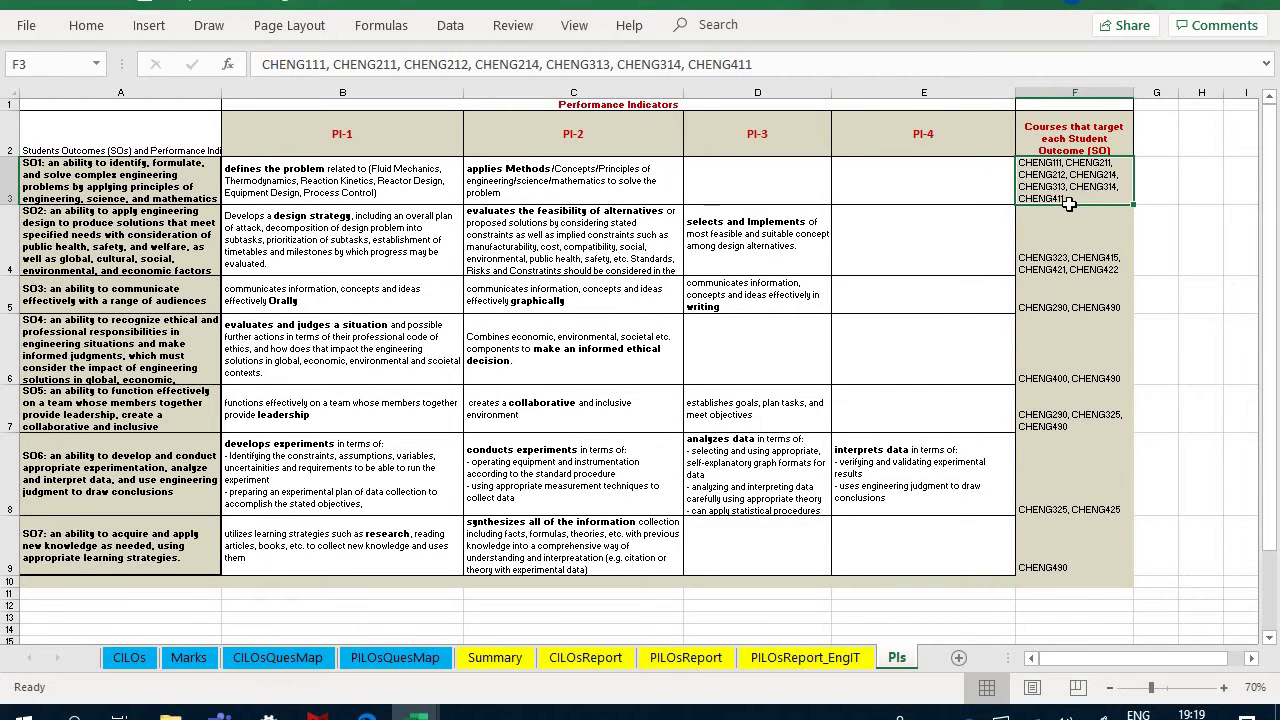
{"action": "key", "text": "Down"}
{"action": "key", "text": "Down"}
{"action": "key", "text": "Down"}
{"action": "key", "text": "Down"}
{"action": "key", "text": "Down"}
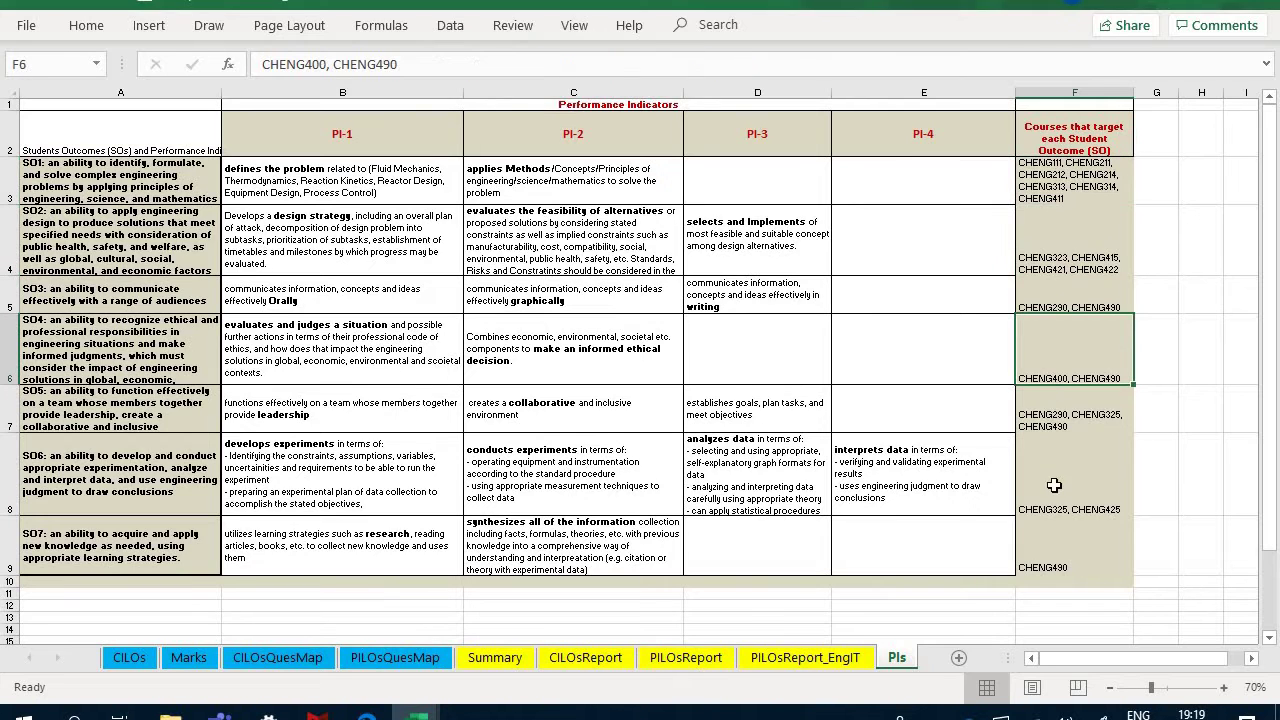
{"action": "left_click", "coordinate": [1065, 550]}
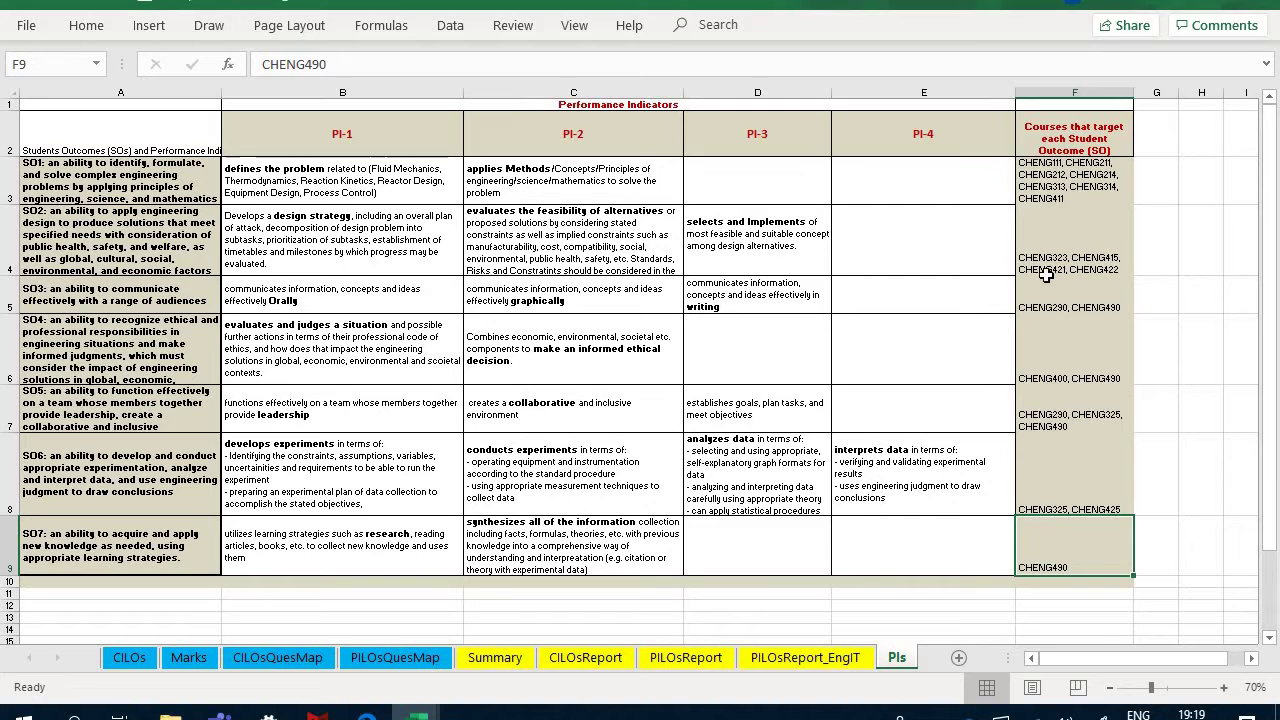
{"action": "left_click", "coordinate": [1062, 203]}
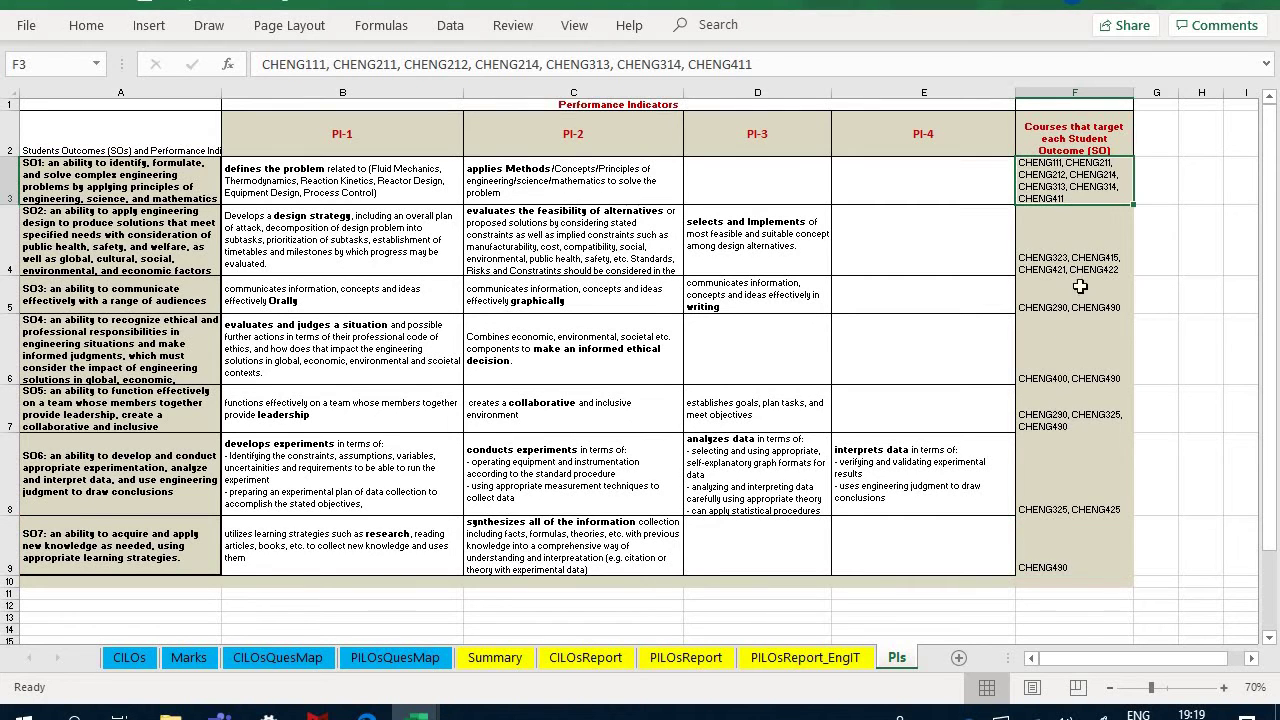
Go through the courses listed for SO2 to SO7 in the targeting-courses column of the PIs sheet
{"action": "key", "text": "Down"}
{"action": "key", "text": "Down"}
{"action": "key", "text": "Down"}
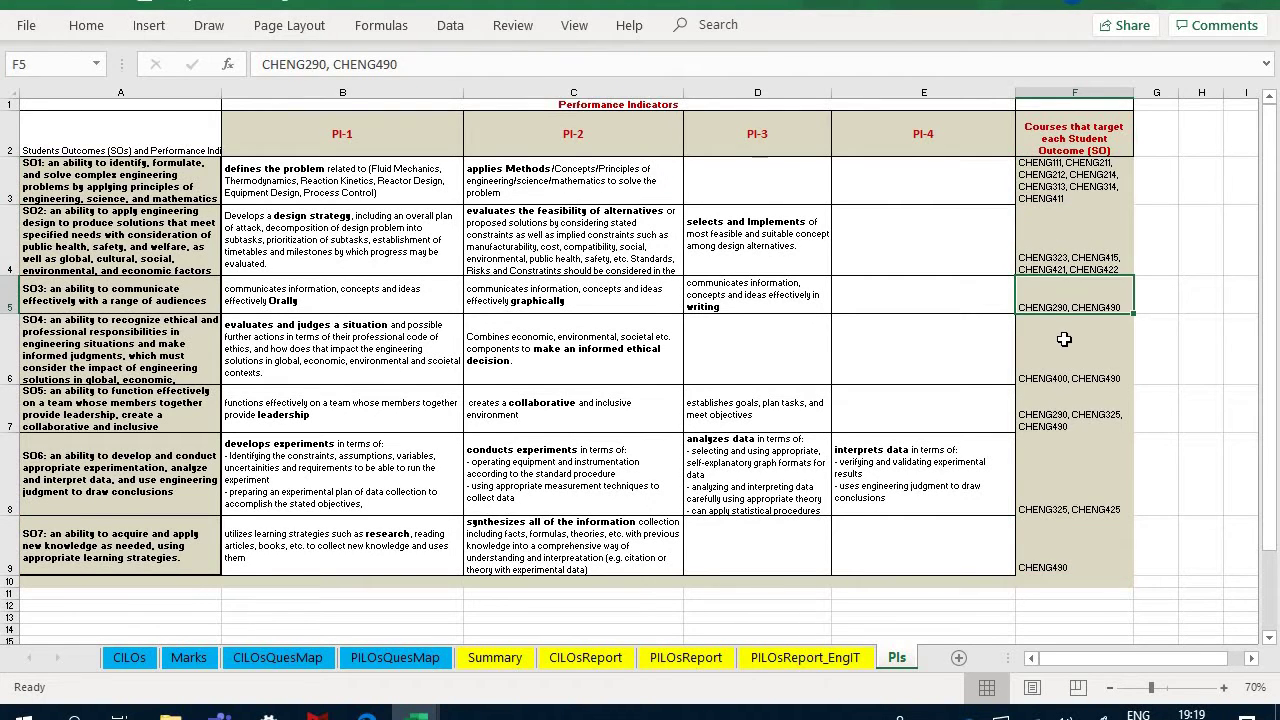
{"action": "key", "text": "Down"}
{"action": "key", "text": "Down"}
{"action": "key", "text": "Down"}
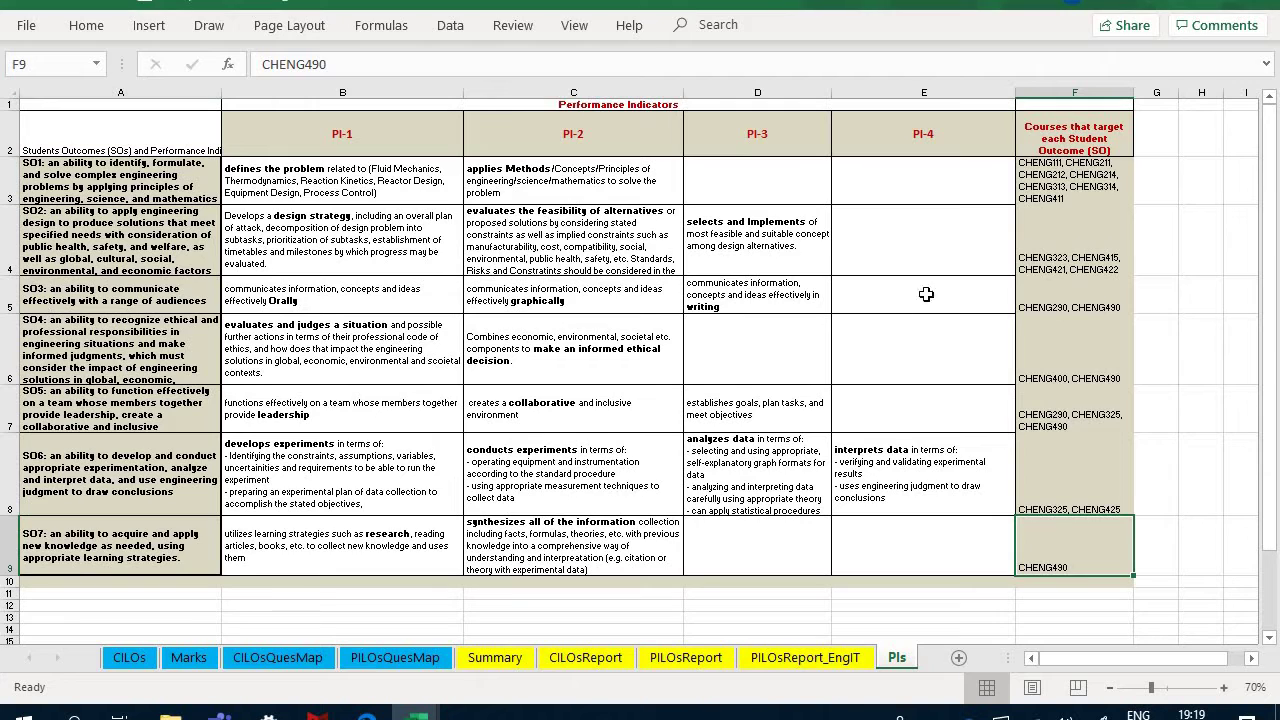
Review the courses that target SO2 together with its outcome statement and PI-1 description
{"action": "left_click", "coordinate": [1082, 258]}
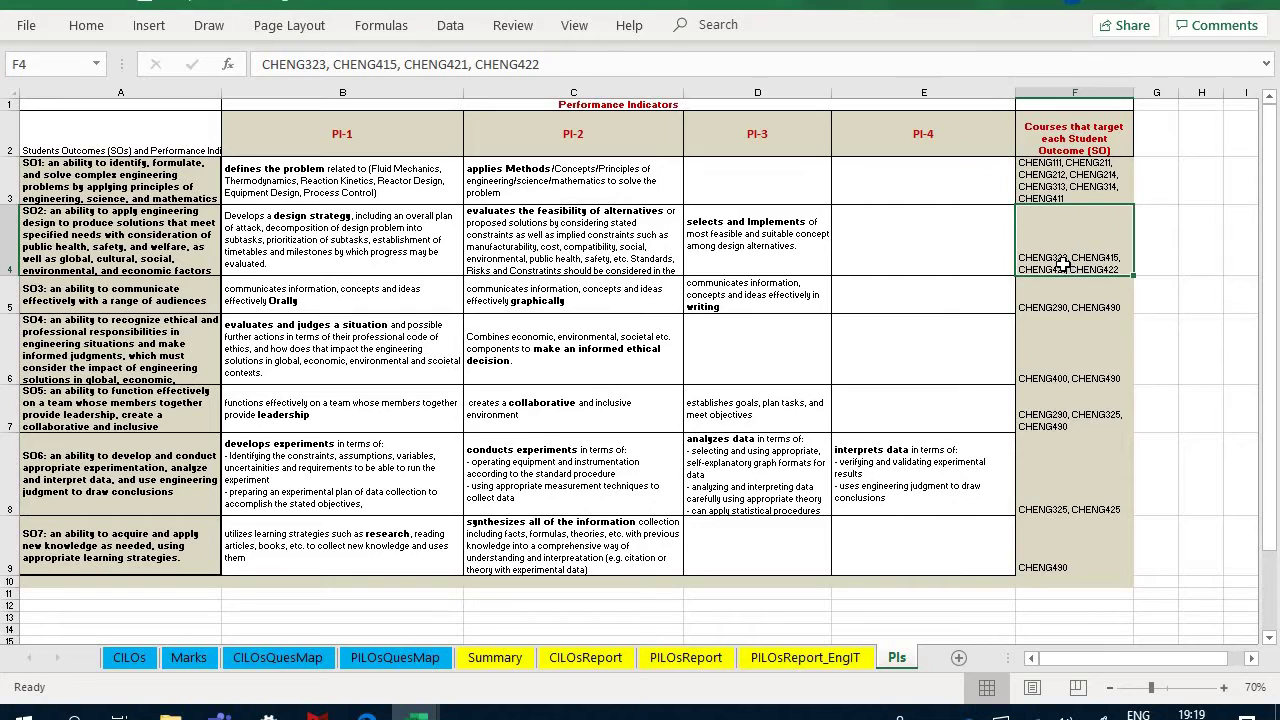
{"action": "scroll", "coordinate": [1068, 290], "scroll_direction": "up", "scroll_amount": 2}
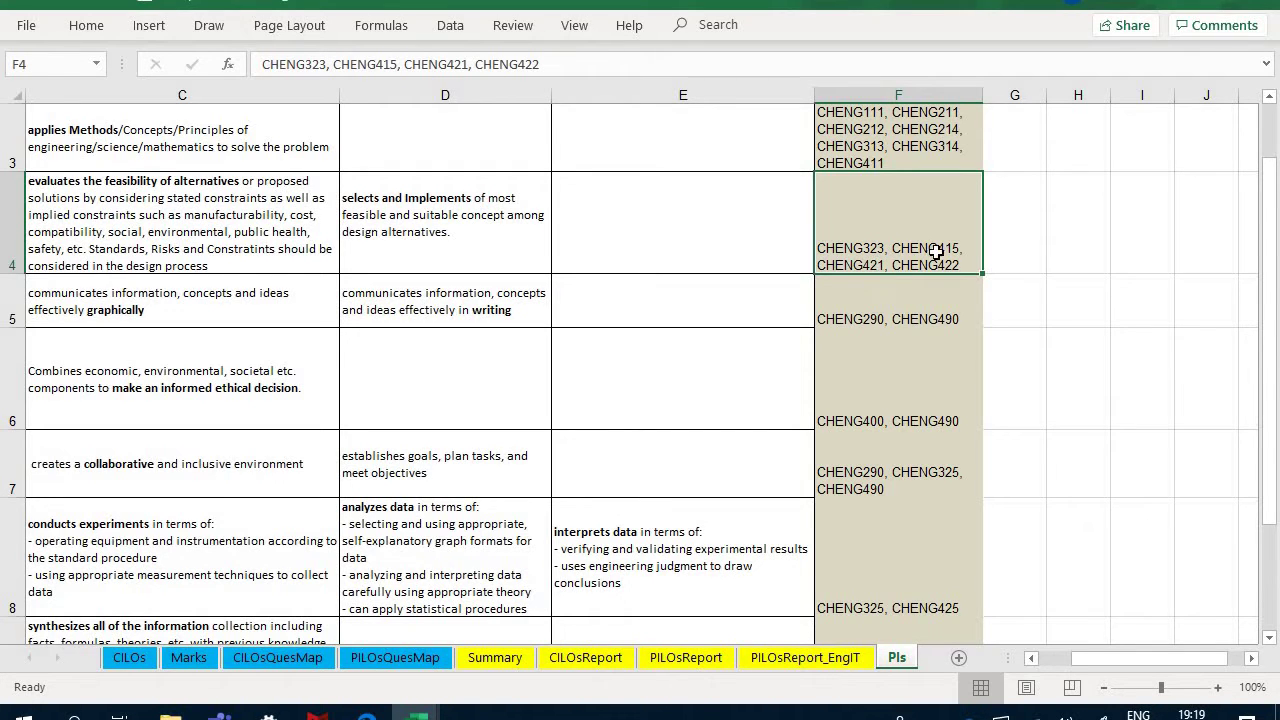
{"action": "scroll", "coordinate": [936, 252], "scroll_direction": "down", "scroll_amount": 1, "text": "ctrl"}
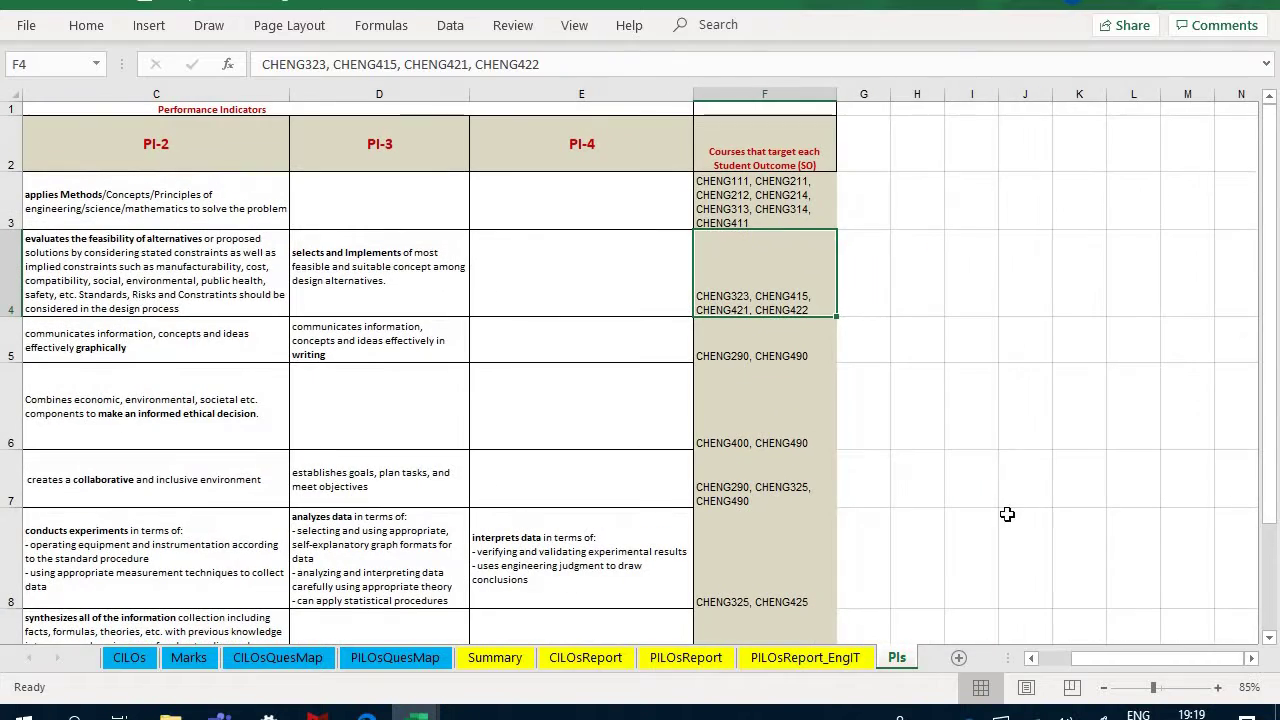
{"action": "left_click", "coordinate": [1048, 657]}
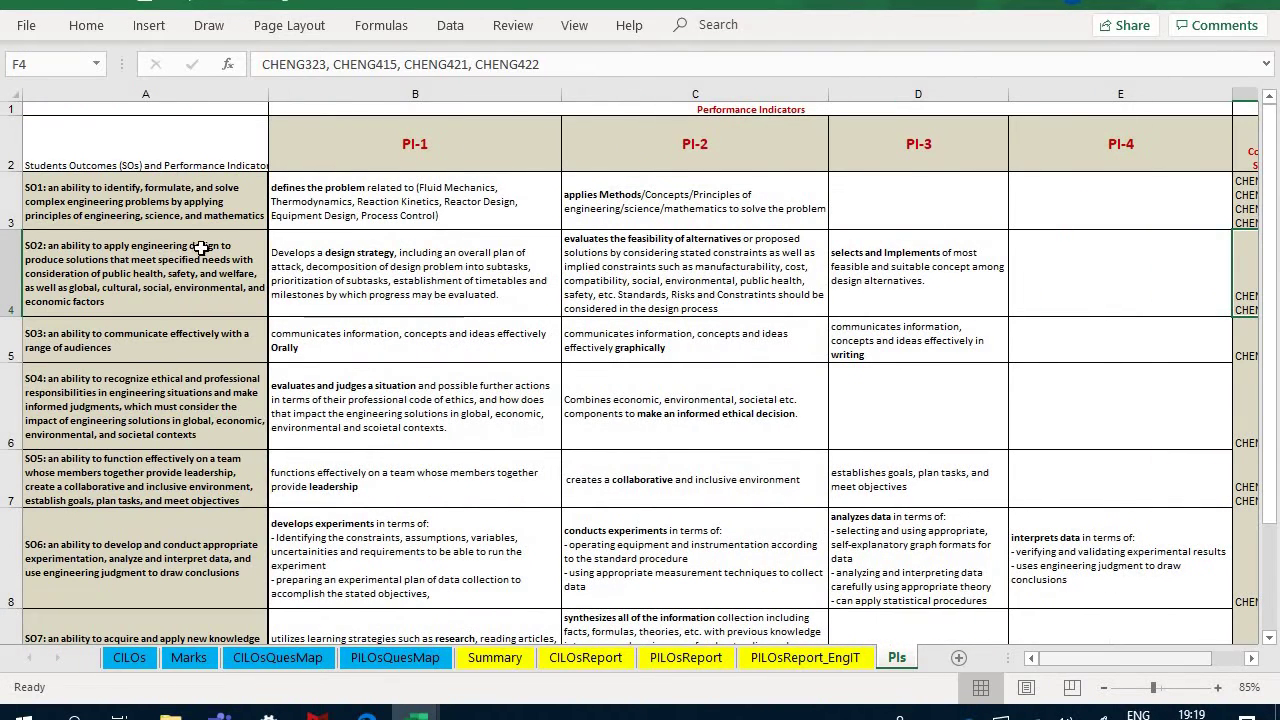
{"action": "left_click", "coordinate": [138, 261]}
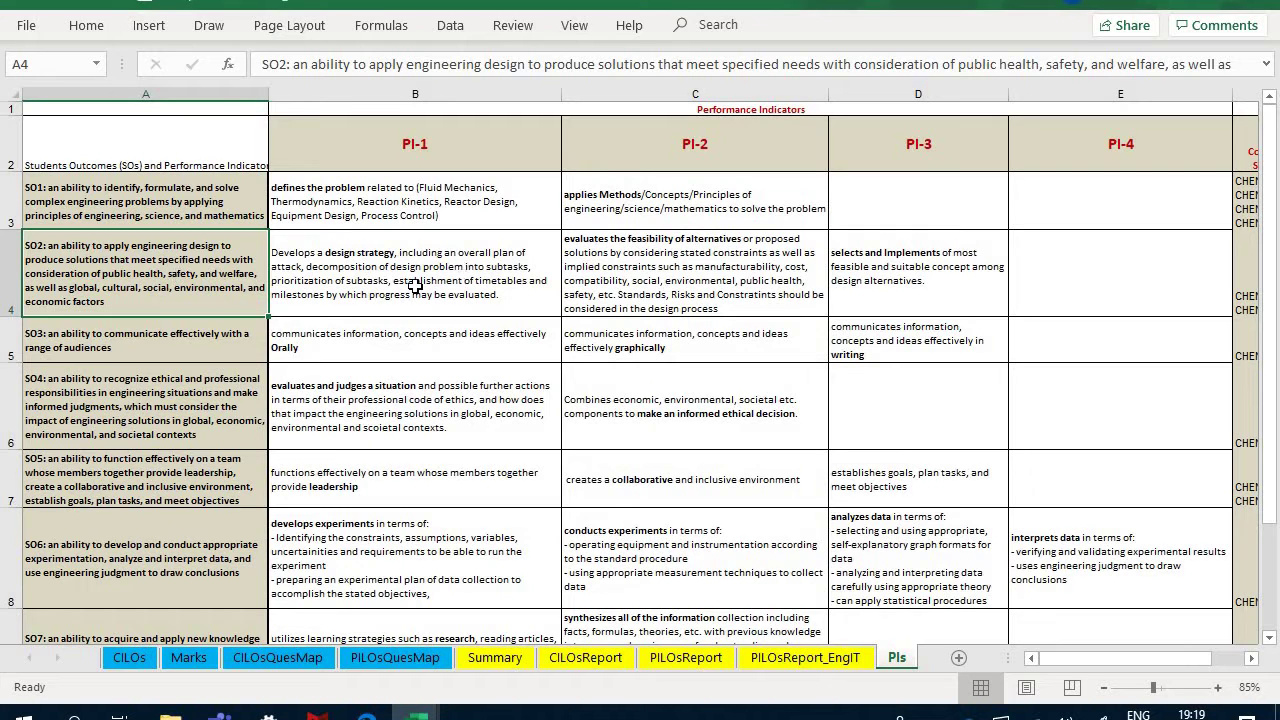
{"action": "left_click_drag", "start_coordinate": [443, 285], "coordinate": [858, 288]}
{"action": "left_click", "coordinate": [533, 283]}
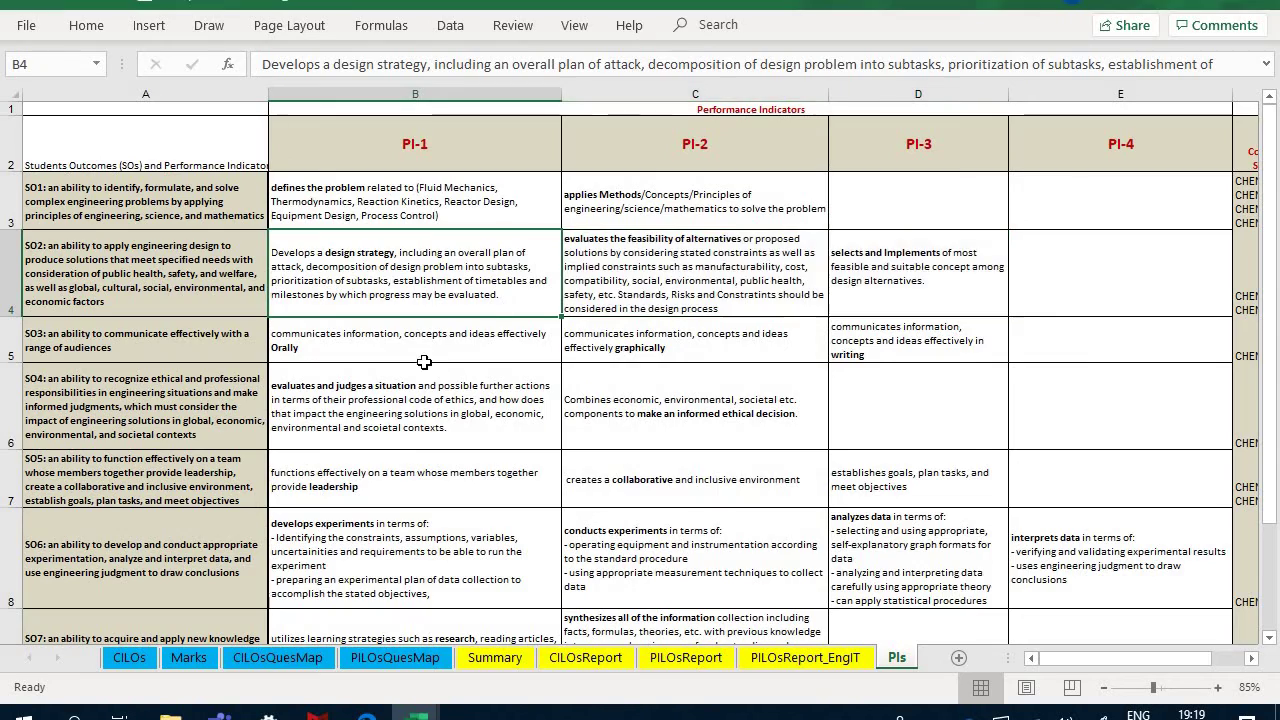
Read the SO2 outcome statement and its PI-1, PI-2 and PI-3 descriptions across row 4 of the PIs sheet
{"action": "scroll", "coordinate": [362, 400], "scroll_direction": "up", "scroll_amount": 1}
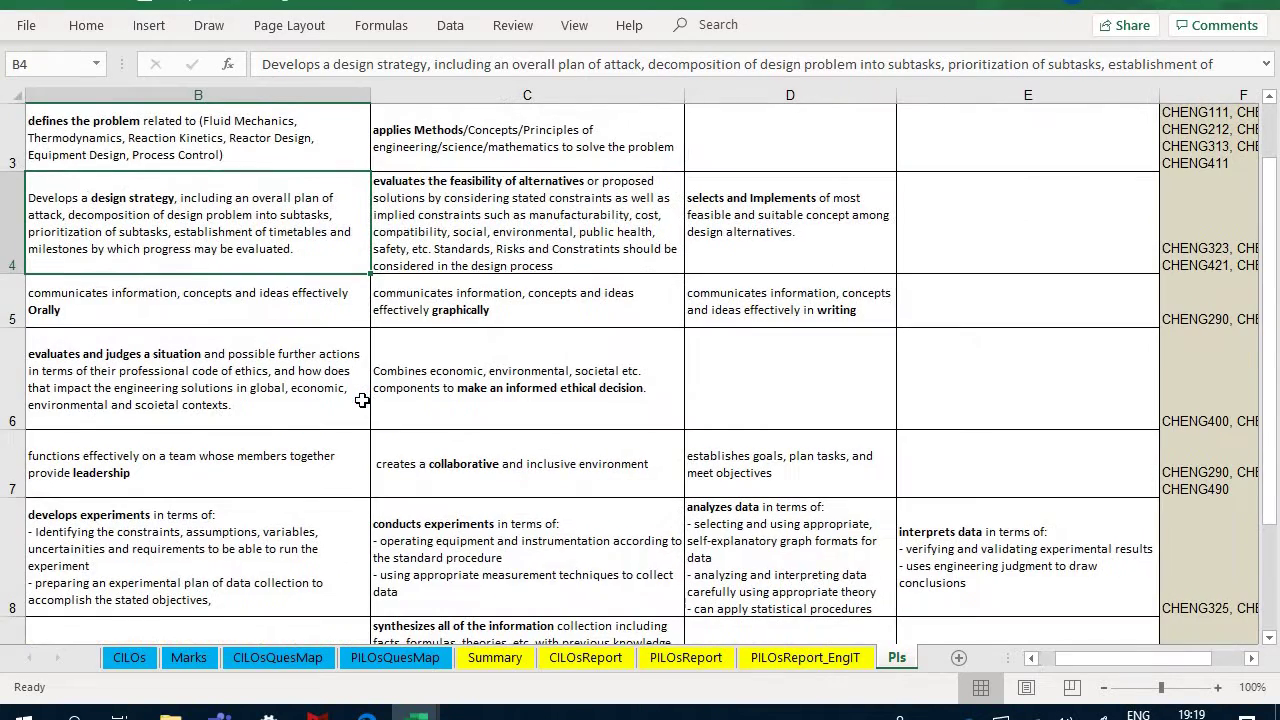
{"action": "left_click", "coordinate": [1032, 656]}
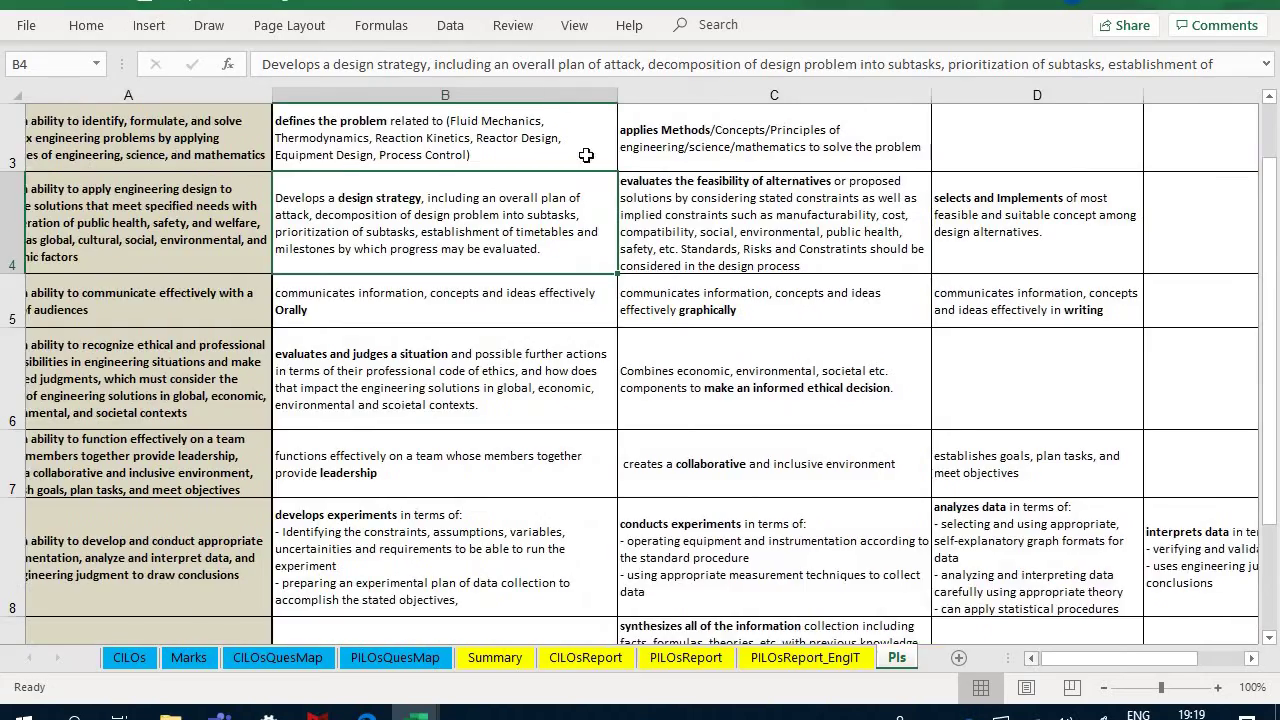
{"action": "scroll", "coordinate": [602, 289], "scroll_direction": "up", "scroll_amount": 2}
{"action": "scroll", "coordinate": [602, 289], "scroll_direction": "up", "scroll_amount": 1}
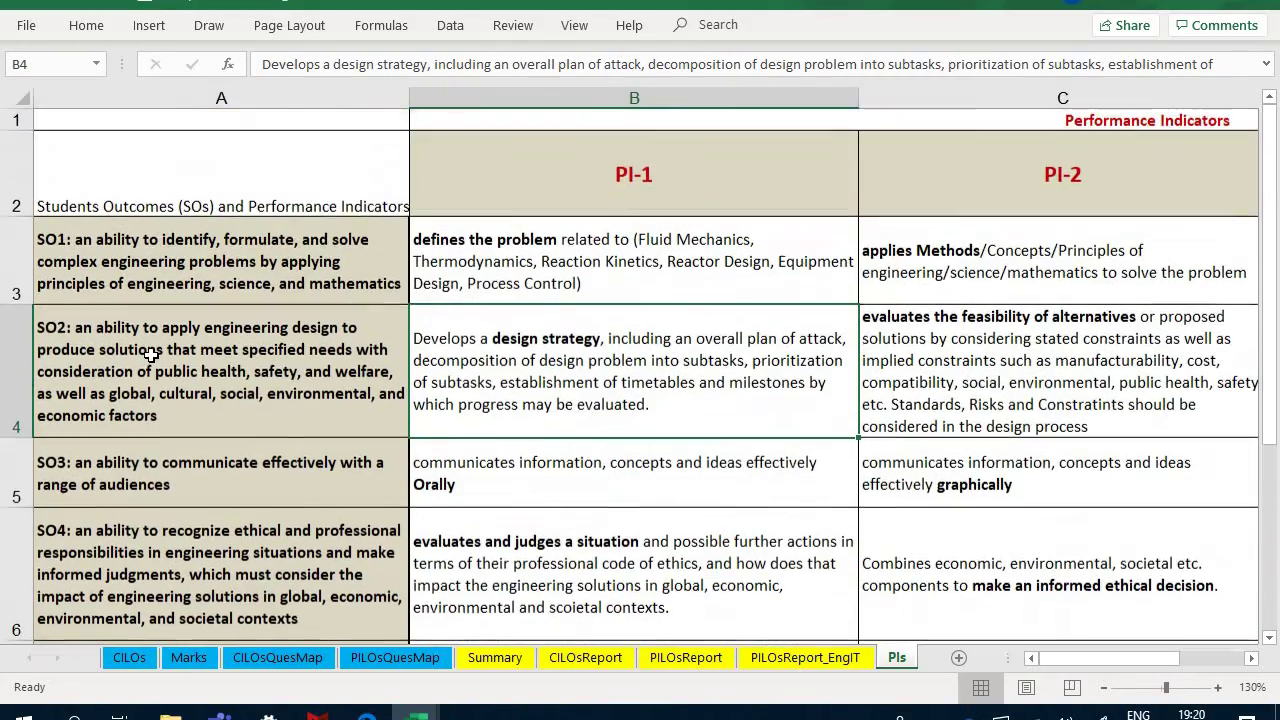
{"action": "left_click", "coordinate": [176, 354]}
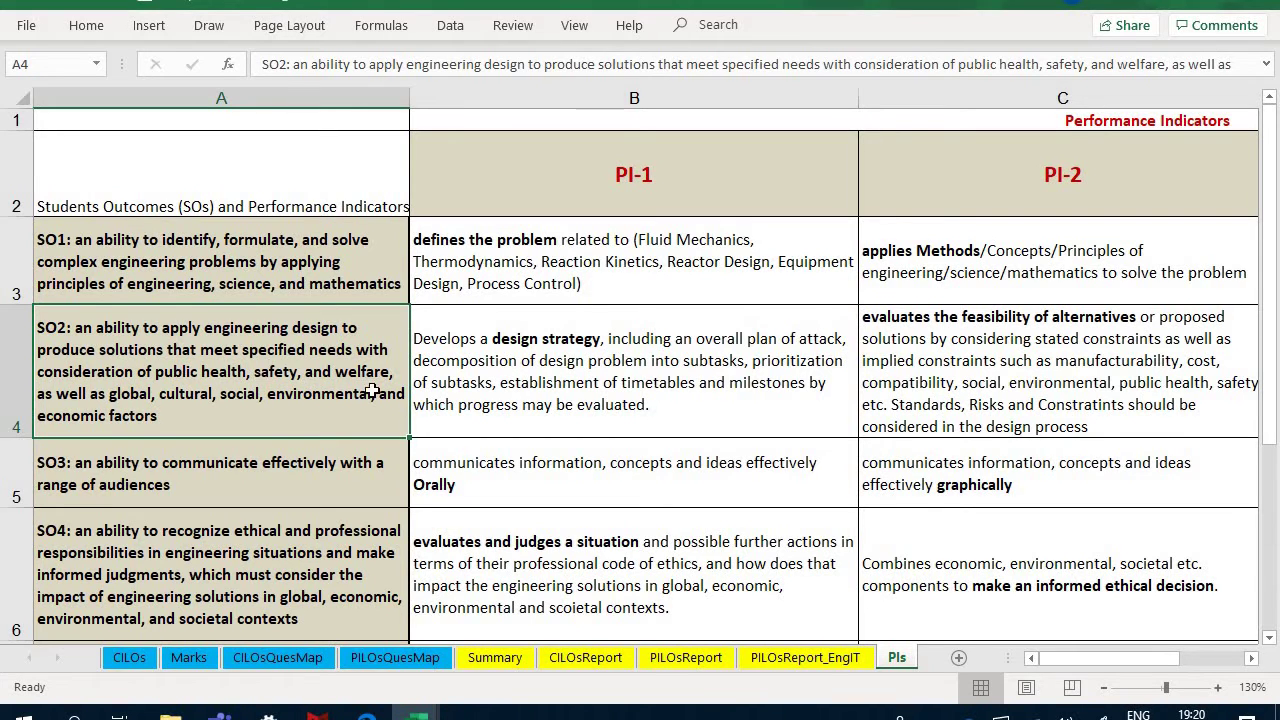
{"action": "left_click", "coordinate": [630, 370]}
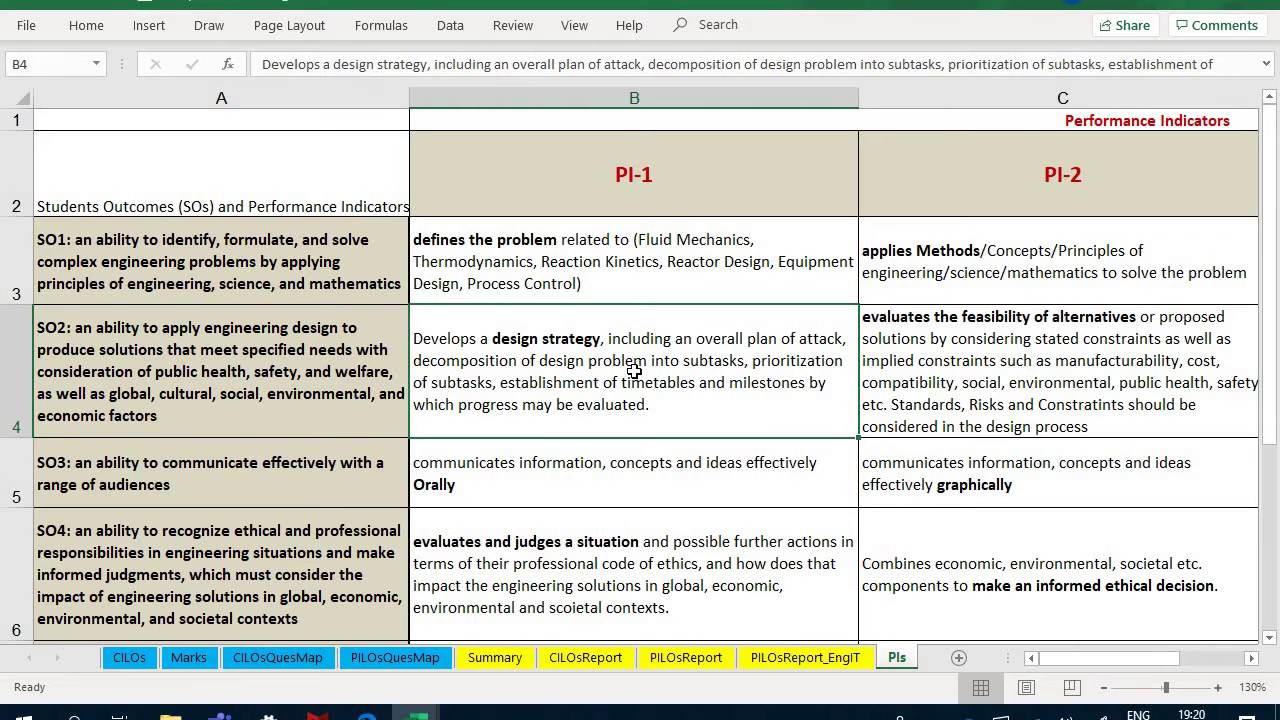
{"action": "left_click", "coordinate": [1001, 372]}
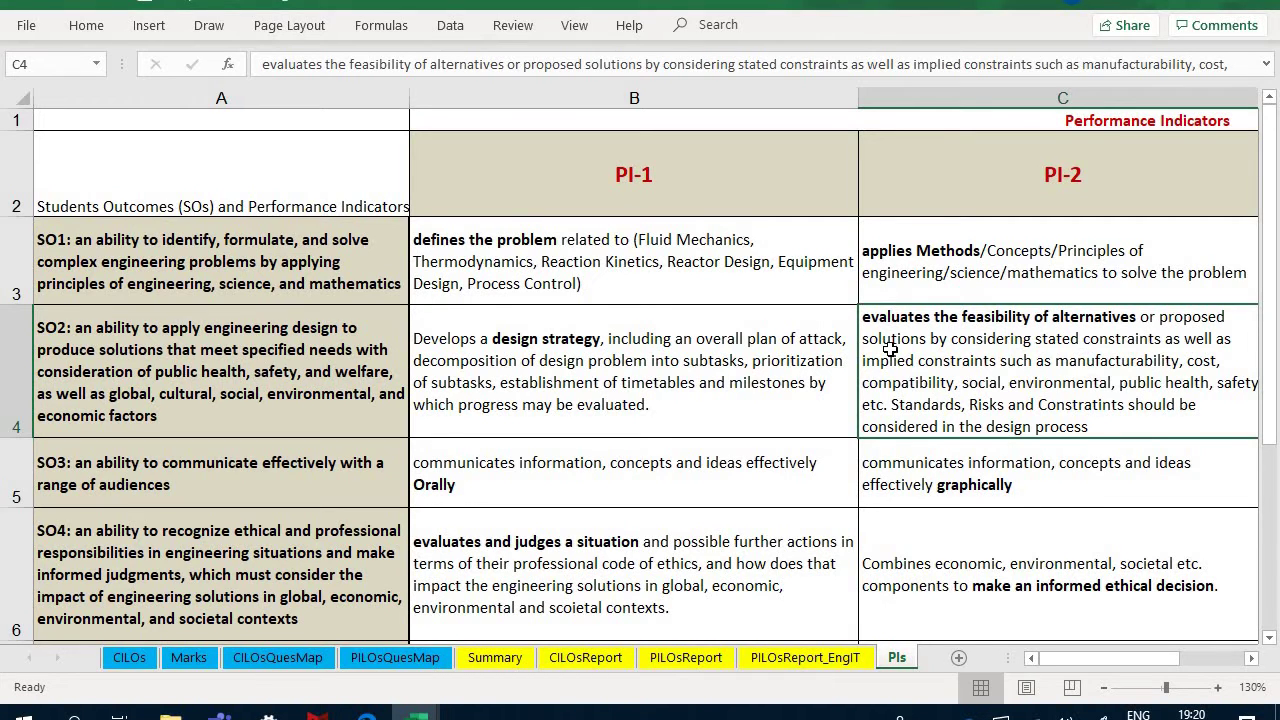
{"action": "scroll", "coordinate": [568, 368], "scroll_direction": "right", "scroll_amount": 3}
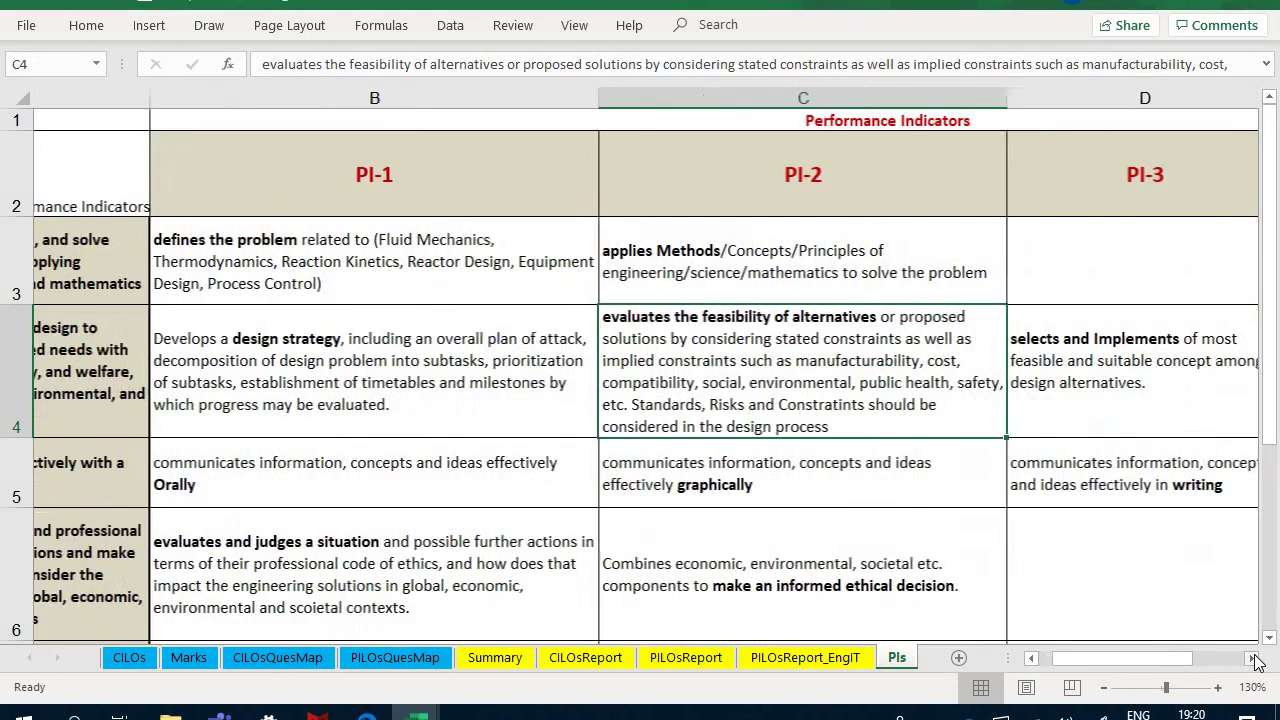
{"action": "left_click", "coordinate": [550, 360]}
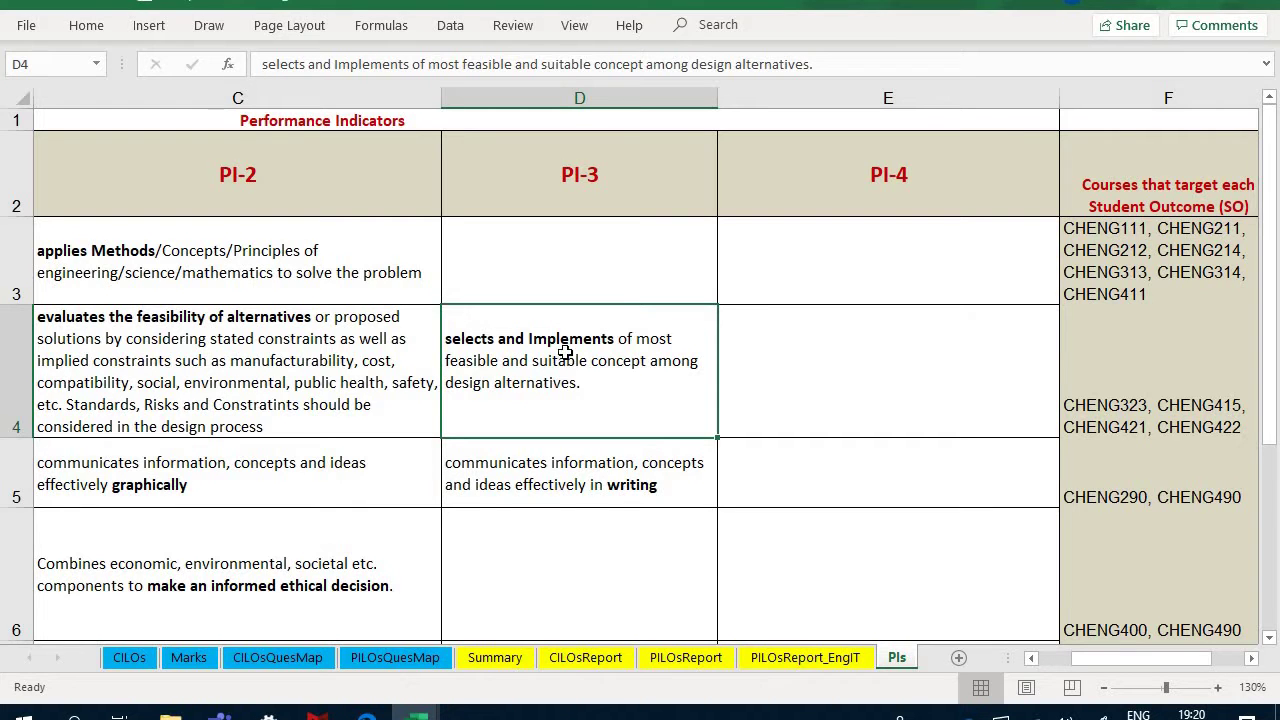
{"action": "left_click", "coordinate": [1053, 658]}
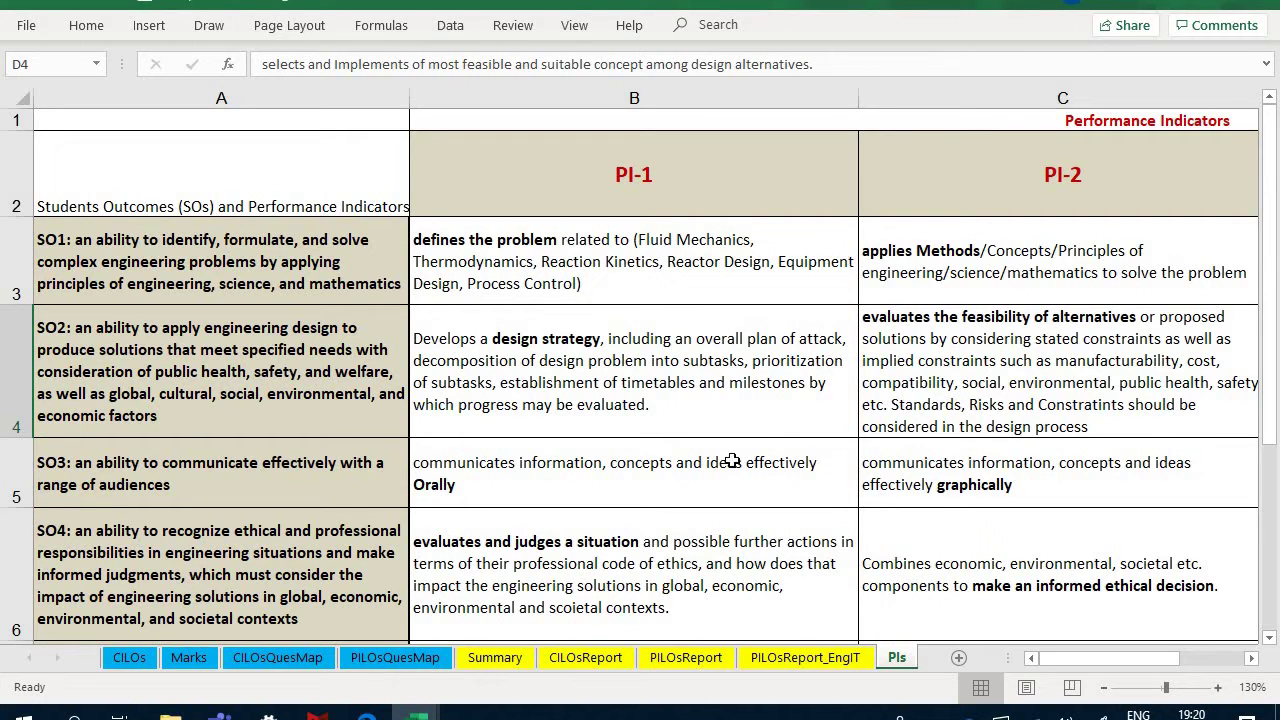
Locate the SO2-PI1, SO2-PI2 and SO2-PI3 rows in the PILOsQuesMap sheet
{"action": "left_click", "coordinate": [395, 659]}
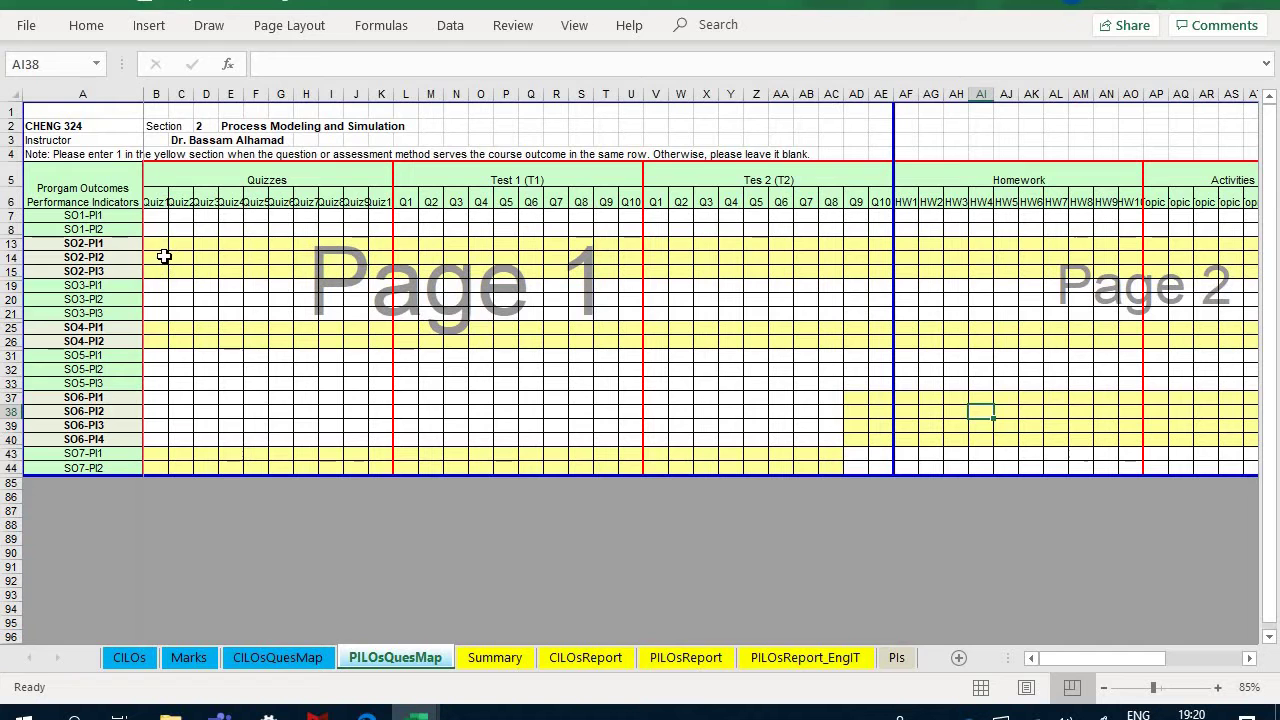
{"action": "left_click_drag", "start_coordinate": [84, 243], "coordinate": [140, 276]}
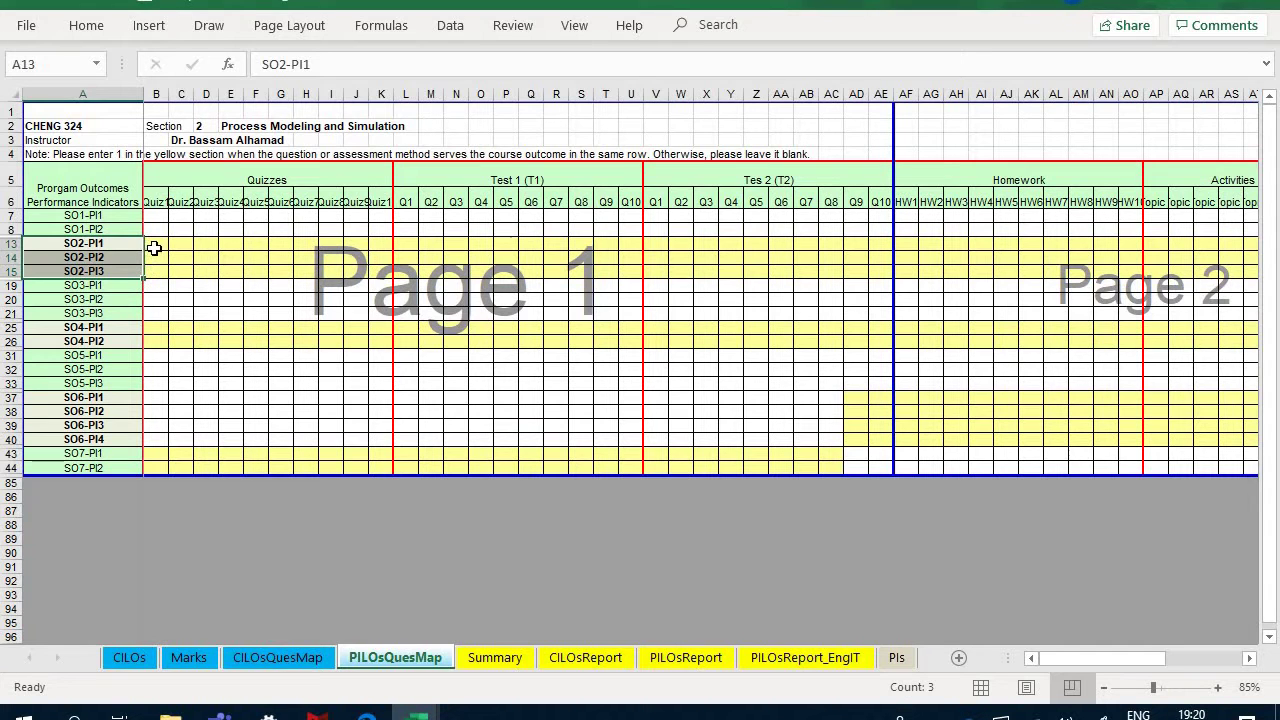
{"action": "left_click", "coordinate": [154, 248]}
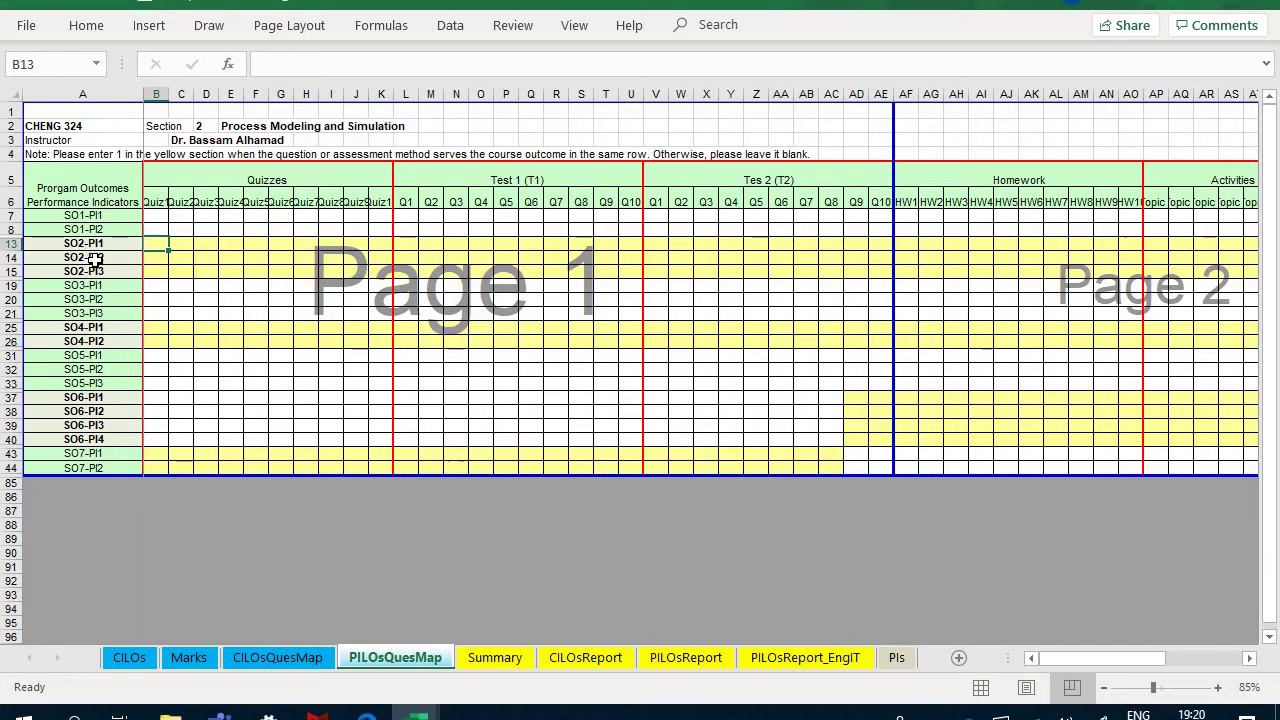
{"action": "left_click_drag", "start_coordinate": [95, 244], "coordinate": [95, 271]}
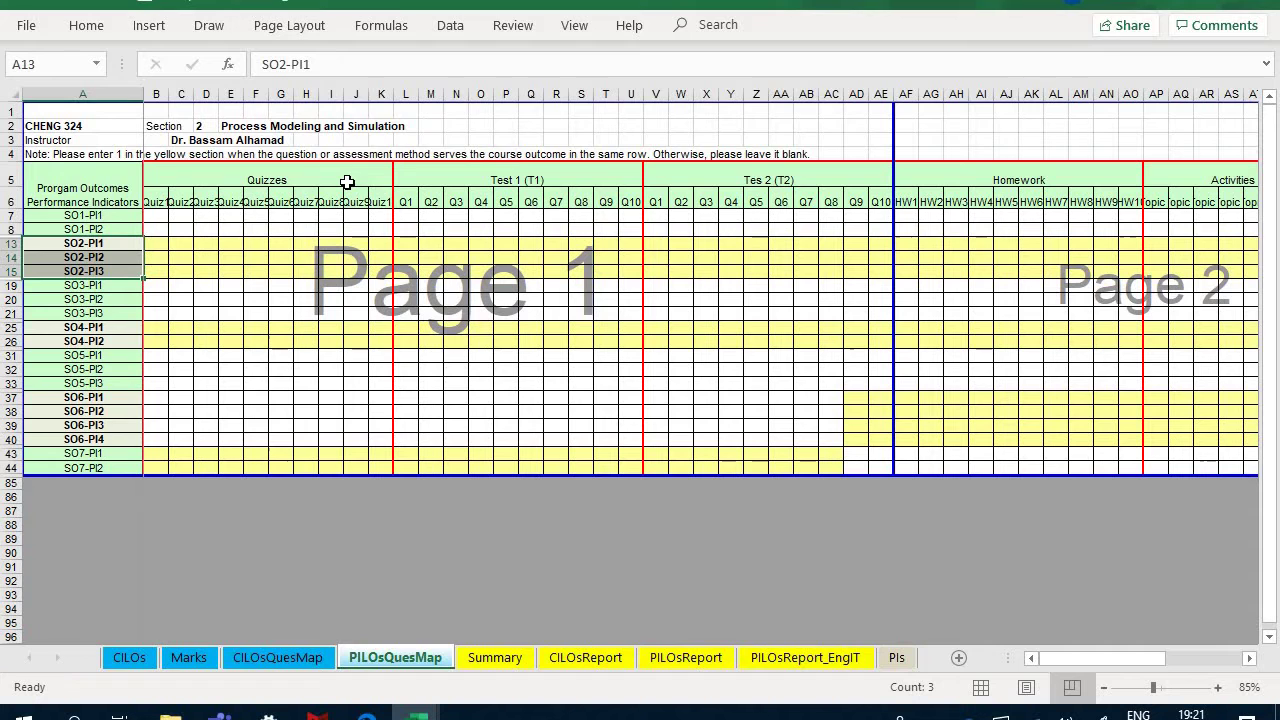
Examine the Test 1 and Quizzes column groups and the first quiz's cells for SO2-PI1 to SO2-PI3
{"action": "left_click", "coordinate": [617, 166]}
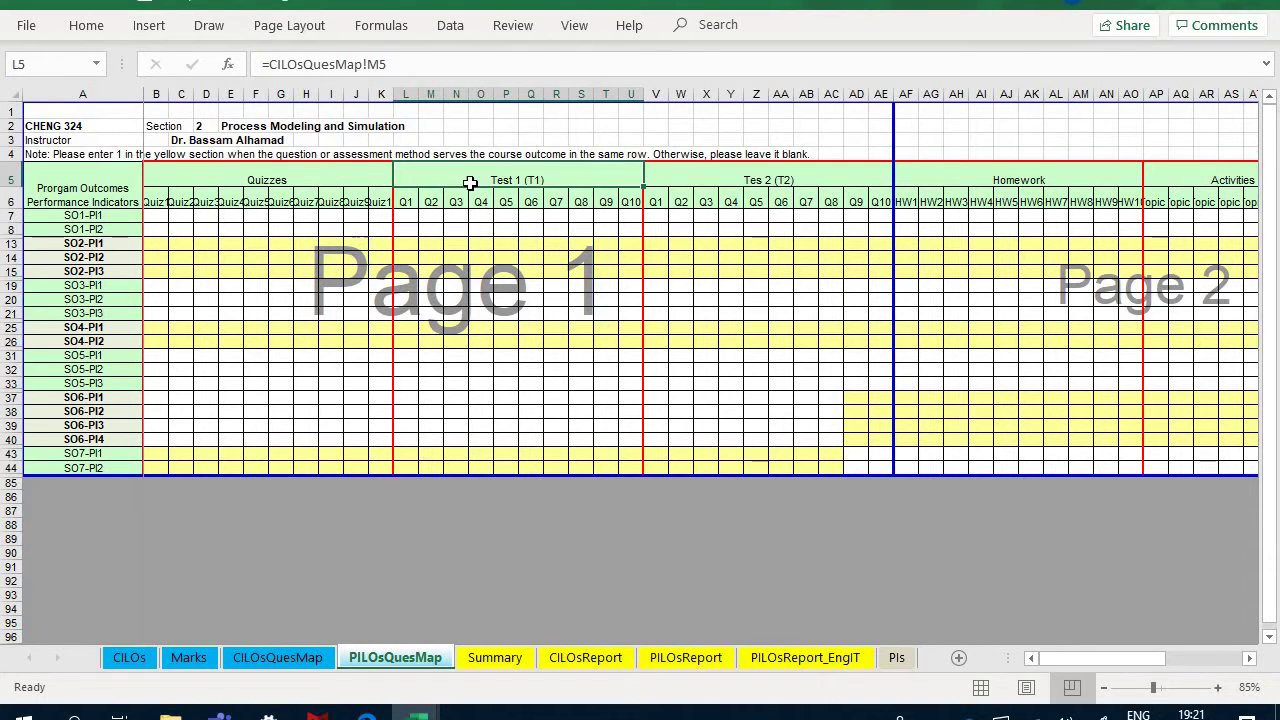
{"action": "left_click", "coordinate": [329, 179]}
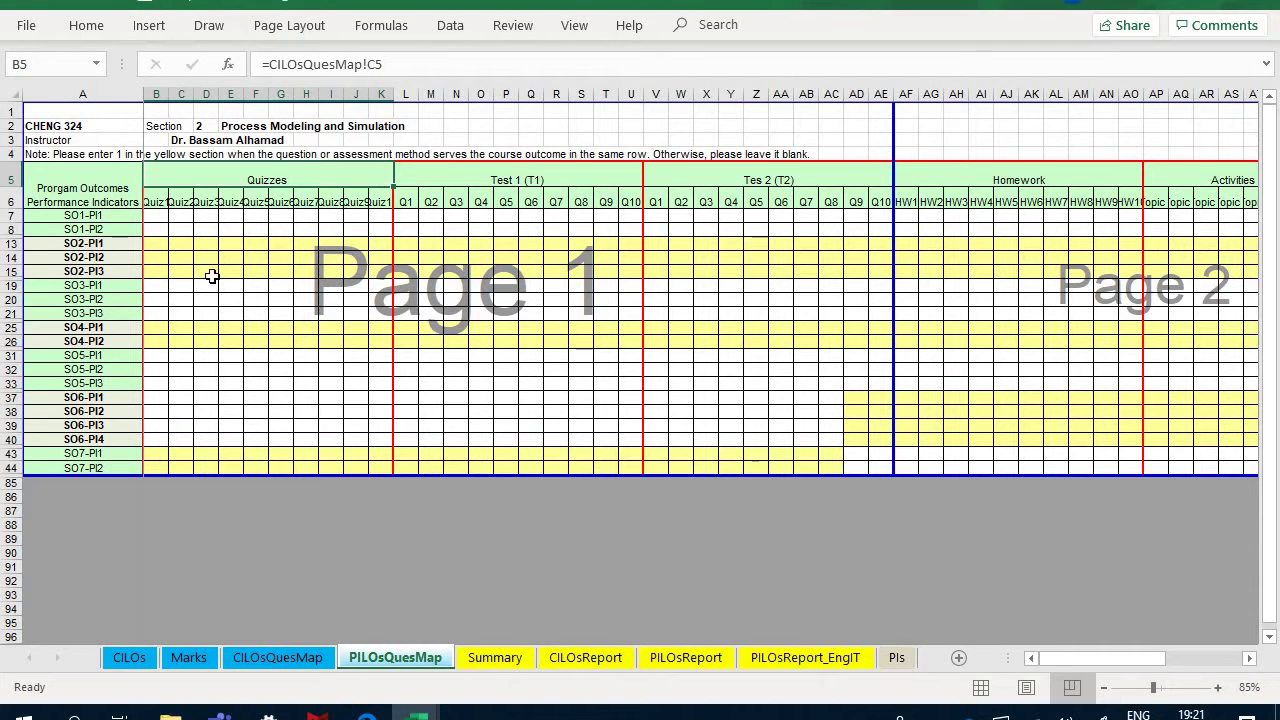
{"action": "left_click", "coordinate": [160, 200]}
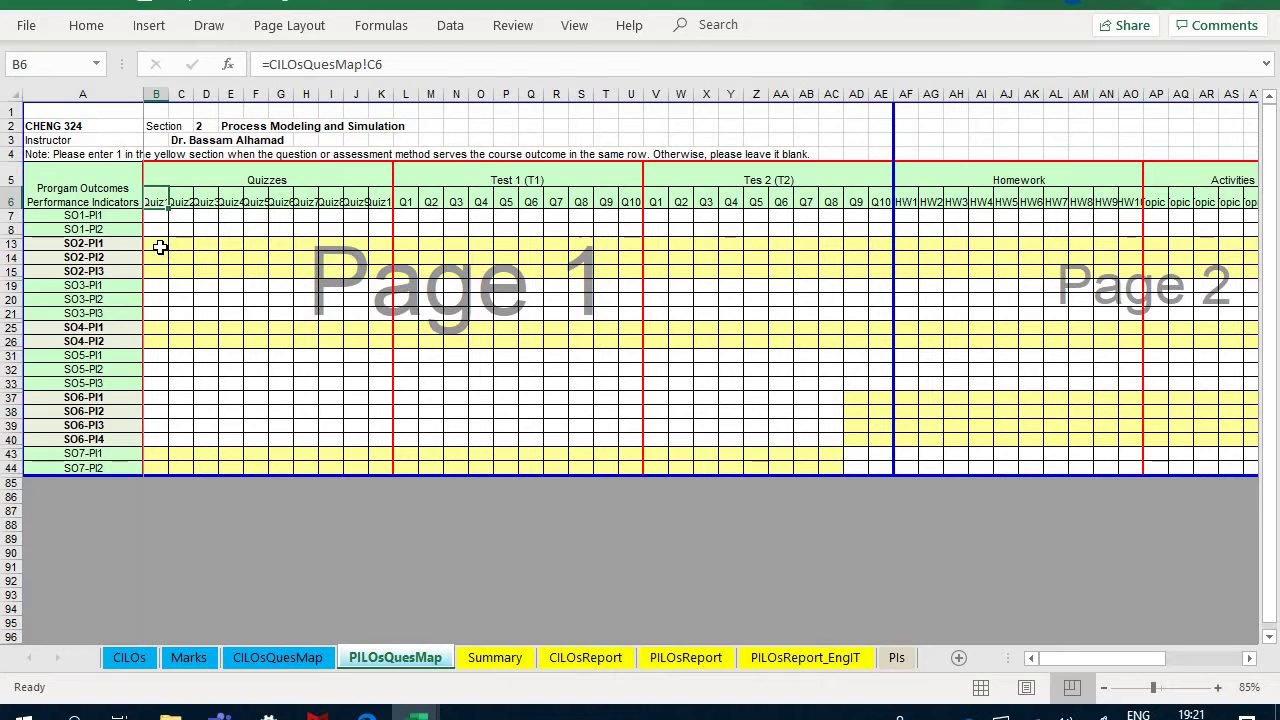
{"action": "left_click_drag", "start_coordinate": [160, 244], "coordinate": [160, 268]}
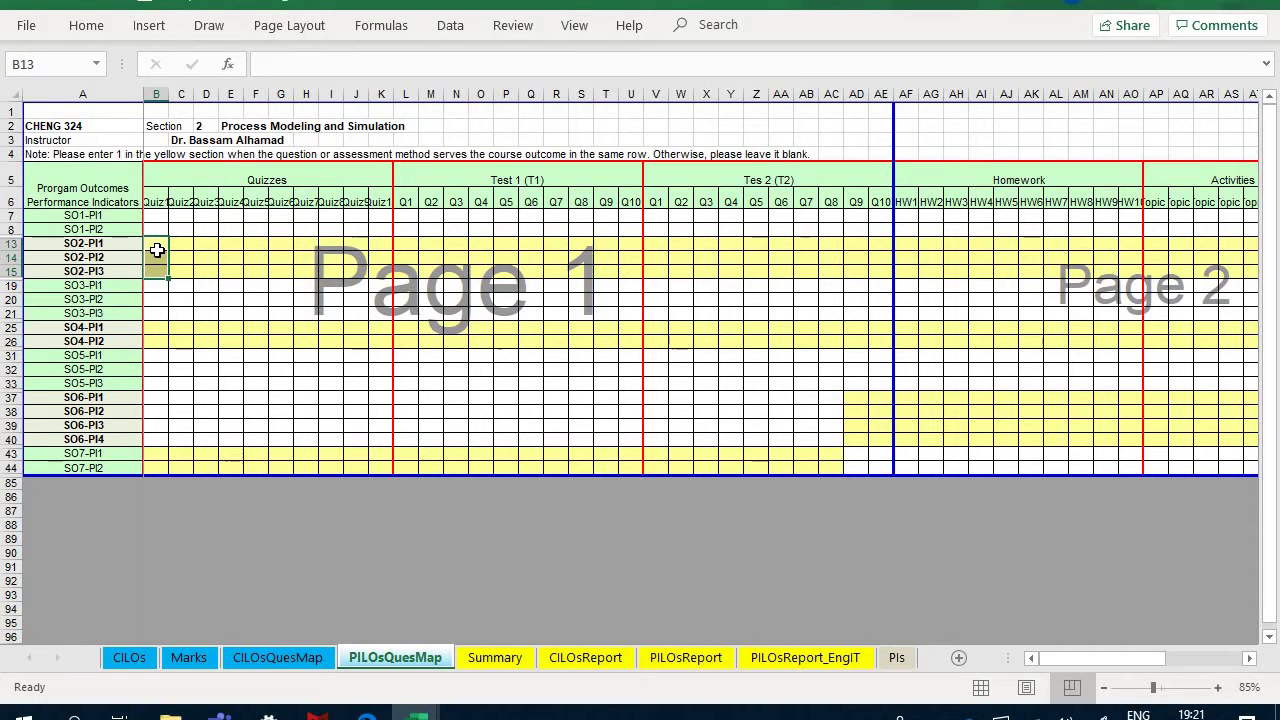
{"action": "left_click", "coordinate": [157, 250]}
Look along the SO2-PI1 row from the activities and final exam columns back to the first quiz
{"action": "left_click", "coordinate": [1159, 246]}
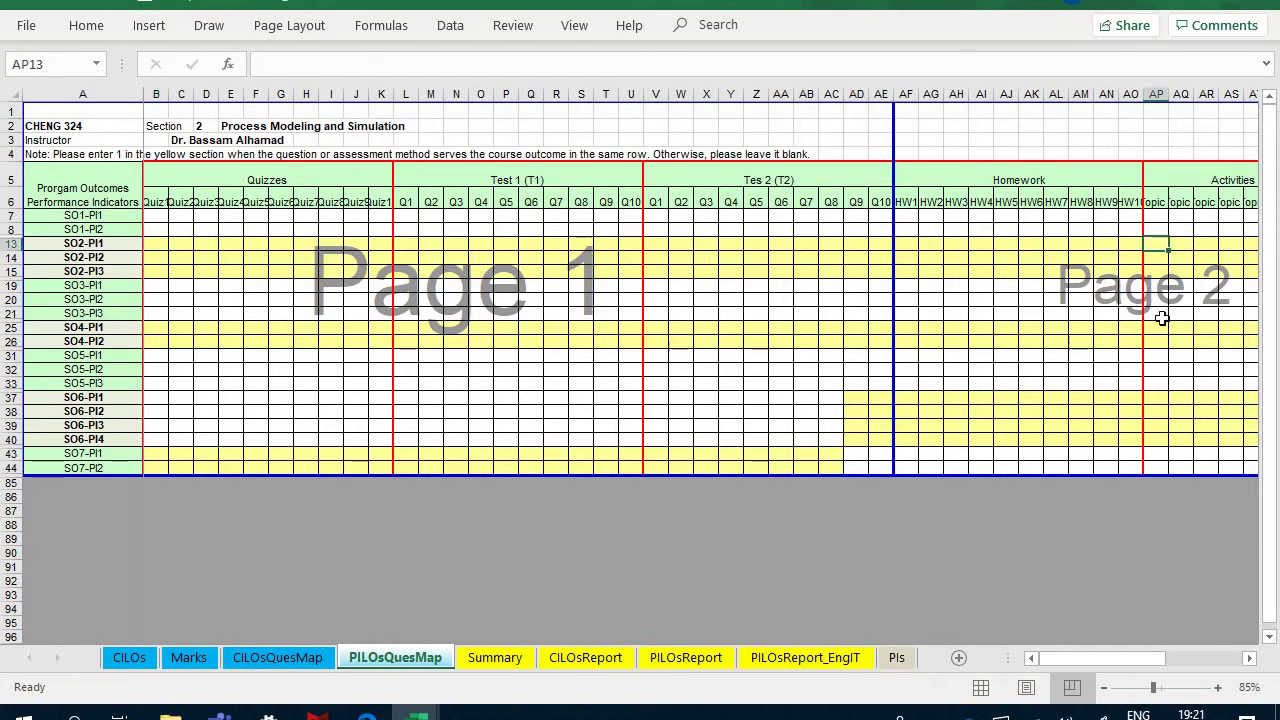
{"action": "left_click", "coordinate": [1240, 658]}
{"action": "left_click", "coordinate": [586, 246]}
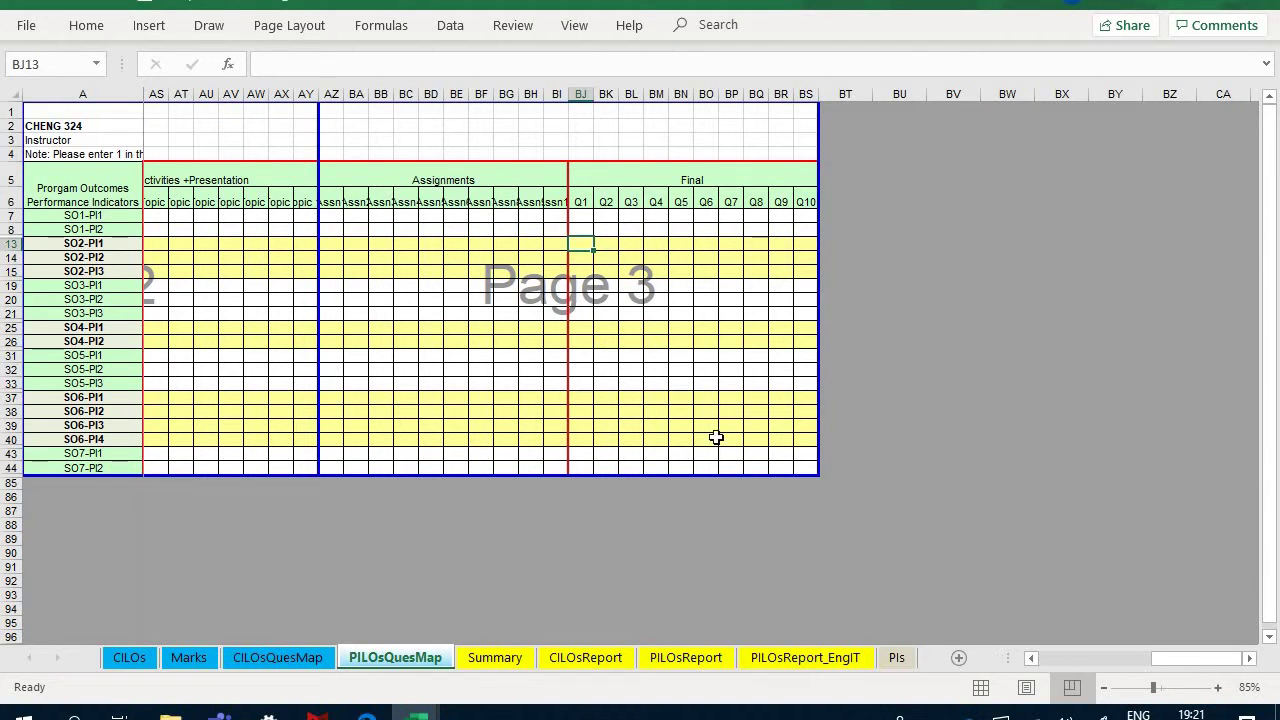
{"action": "left_click", "coordinate": [1054, 659]}
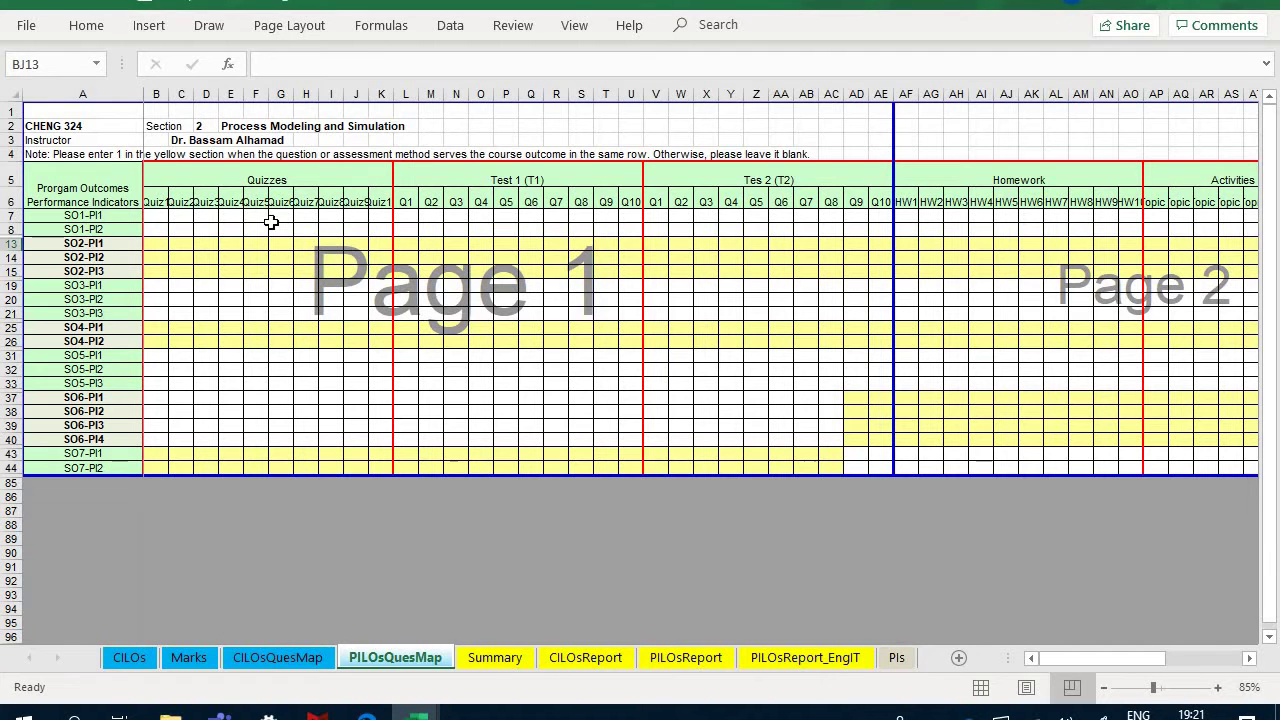
{"action": "left_click", "coordinate": [158, 244]}
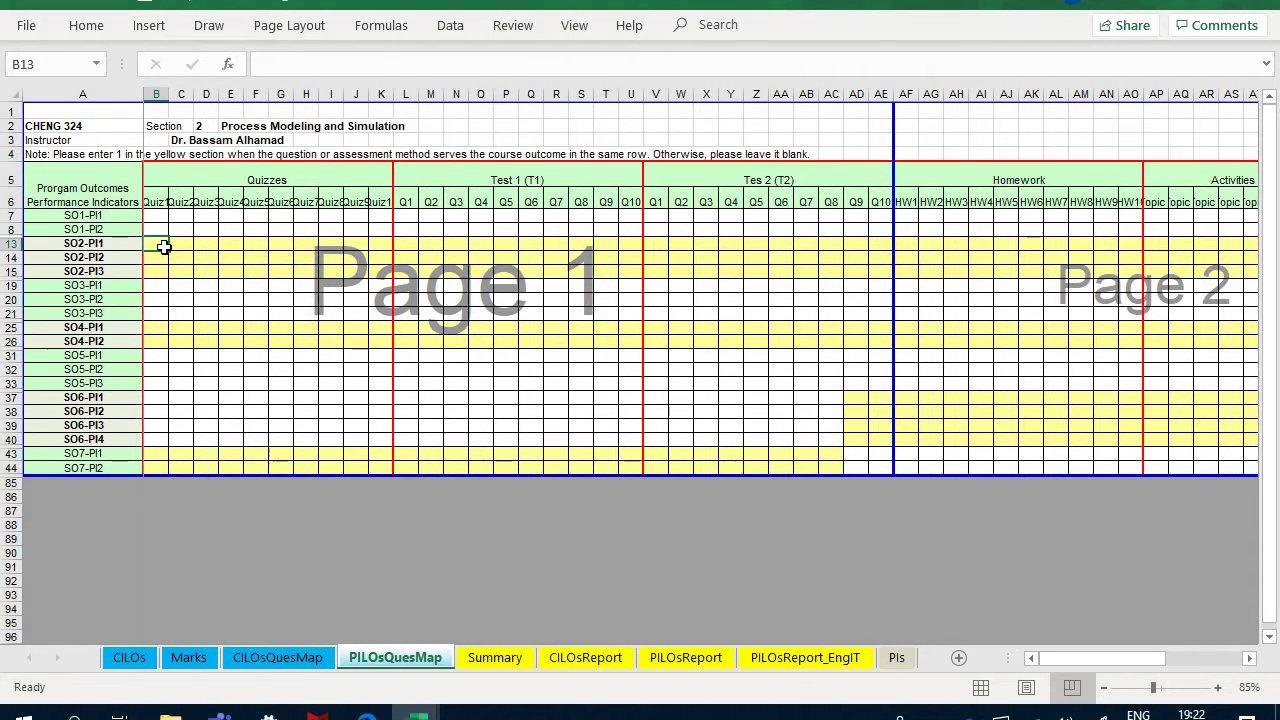
Check the SO2 PI-1 definition in the PIs sheet and enter 1 for Final Q1 in the SO2-PI1 row of PILOsQuesMap
{"action": "left_click_drag", "start_coordinate": [1083, 657], "coordinate": [1196, 657]}
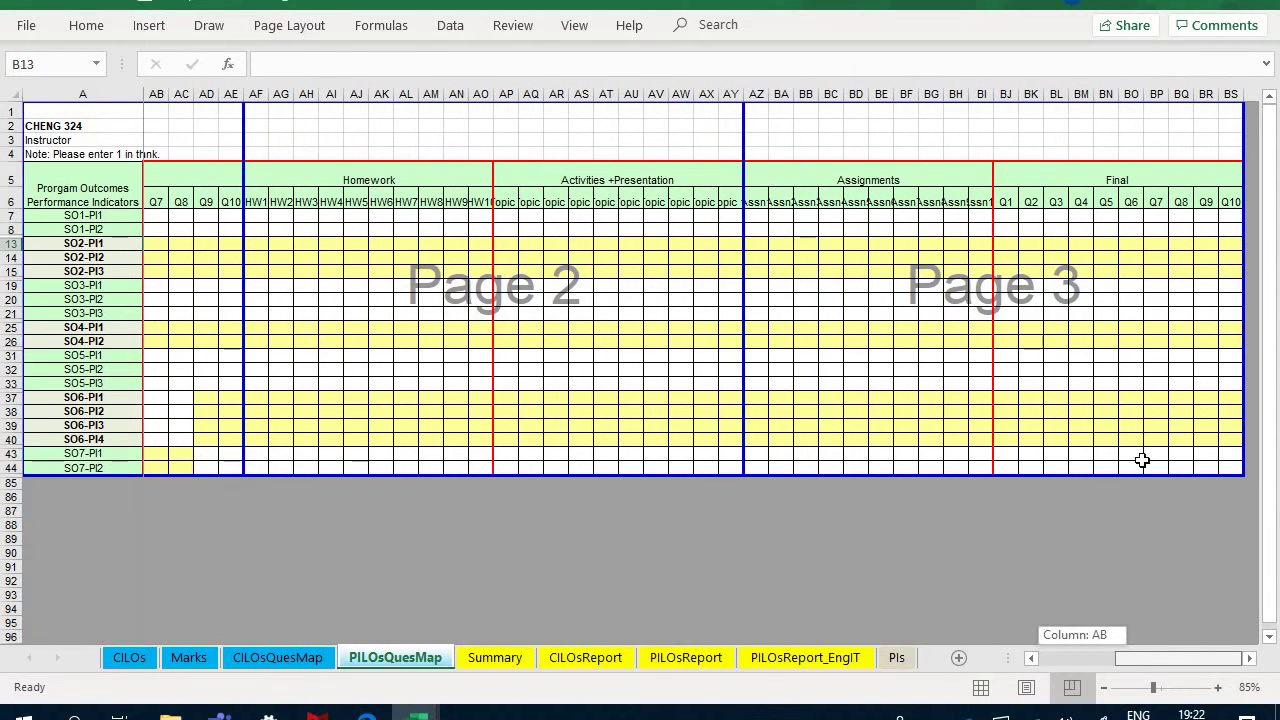
{"action": "left_click_drag", "start_coordinate": [1142, 460], "coordinate": [1110, 410]}
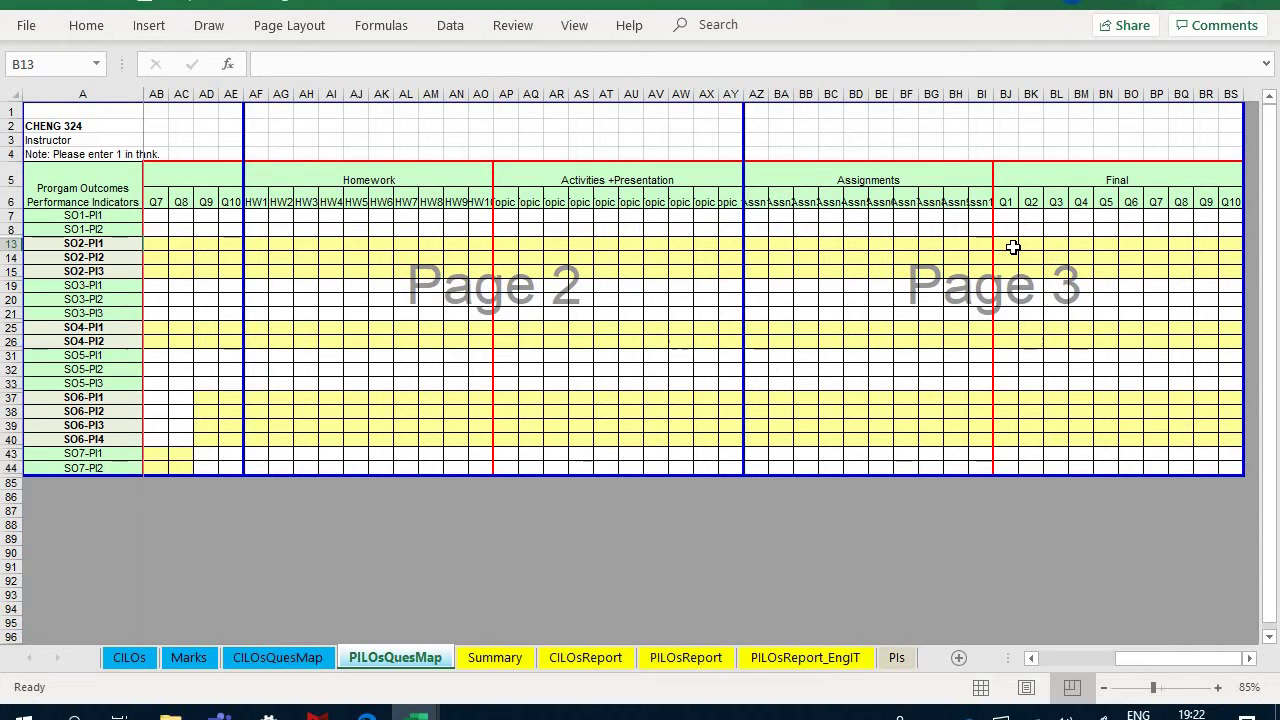
{"action": "left_click", "coordinate": [1013, 247]}
{"action": "left_click", "coordinate": [900, 661]}
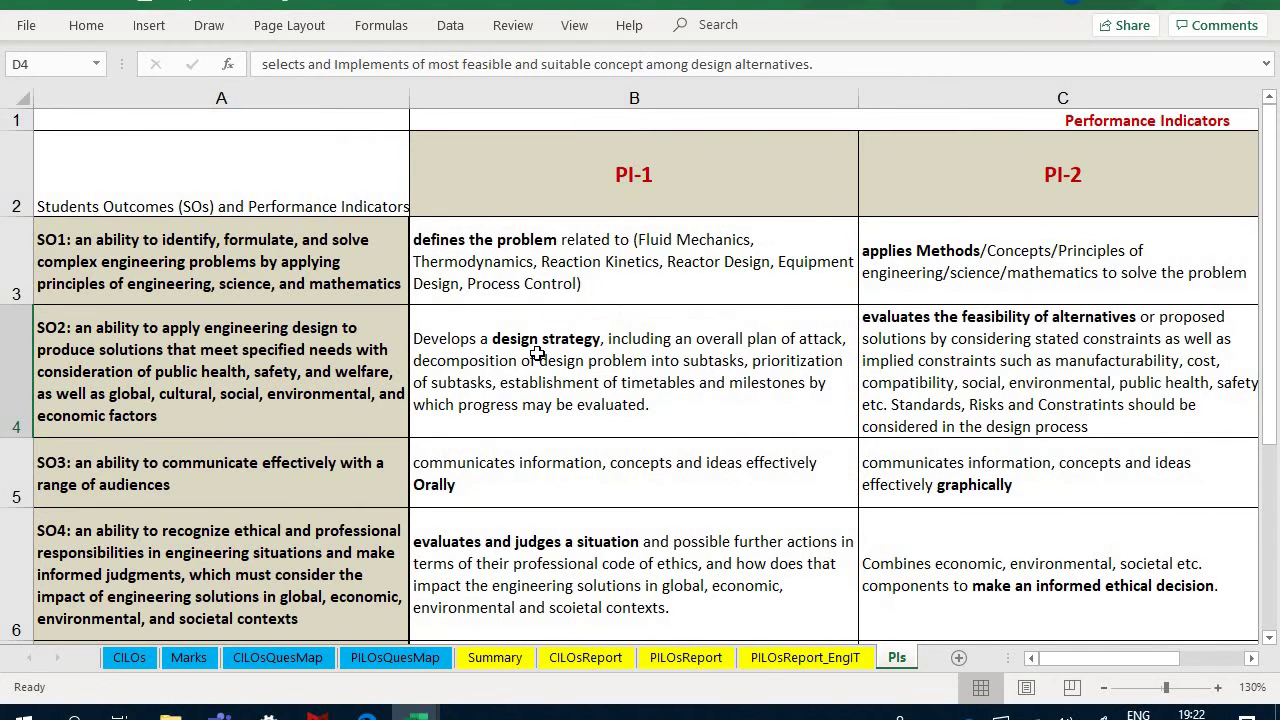
{"action": "left_click", "coordinate": [537, 353]}
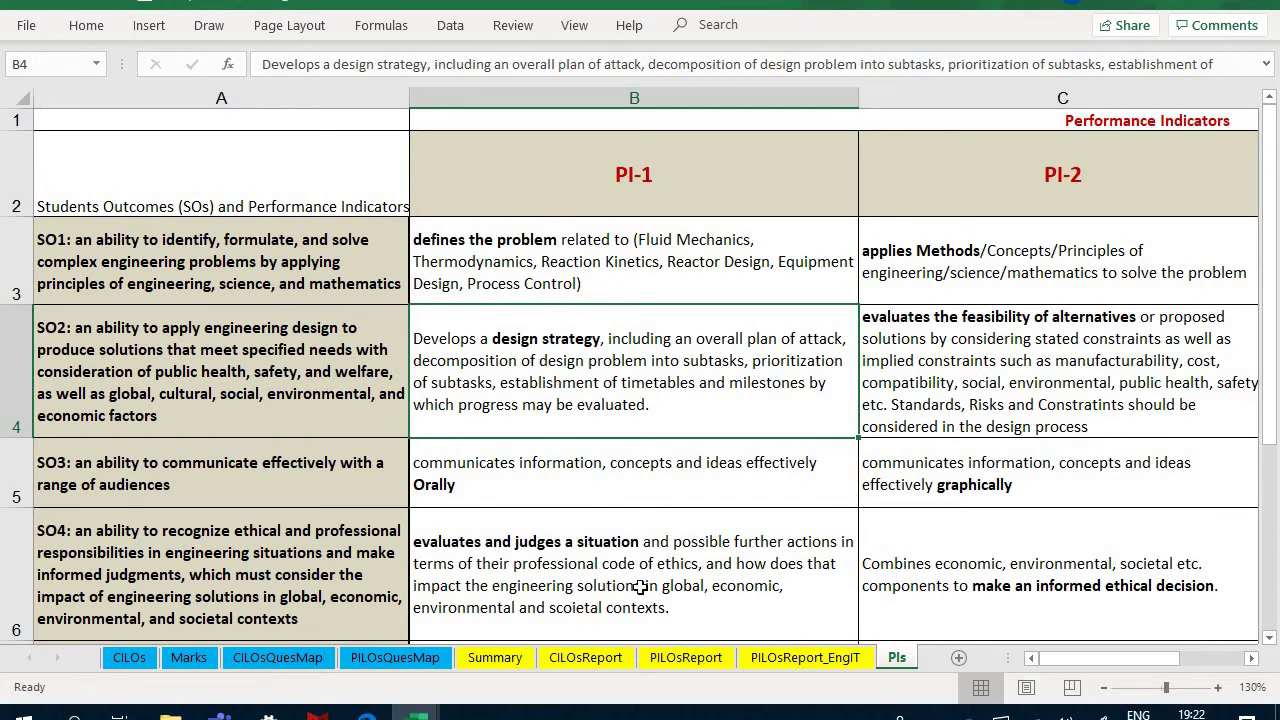
{"action": "left_click", "coordinate": [400, 658]}
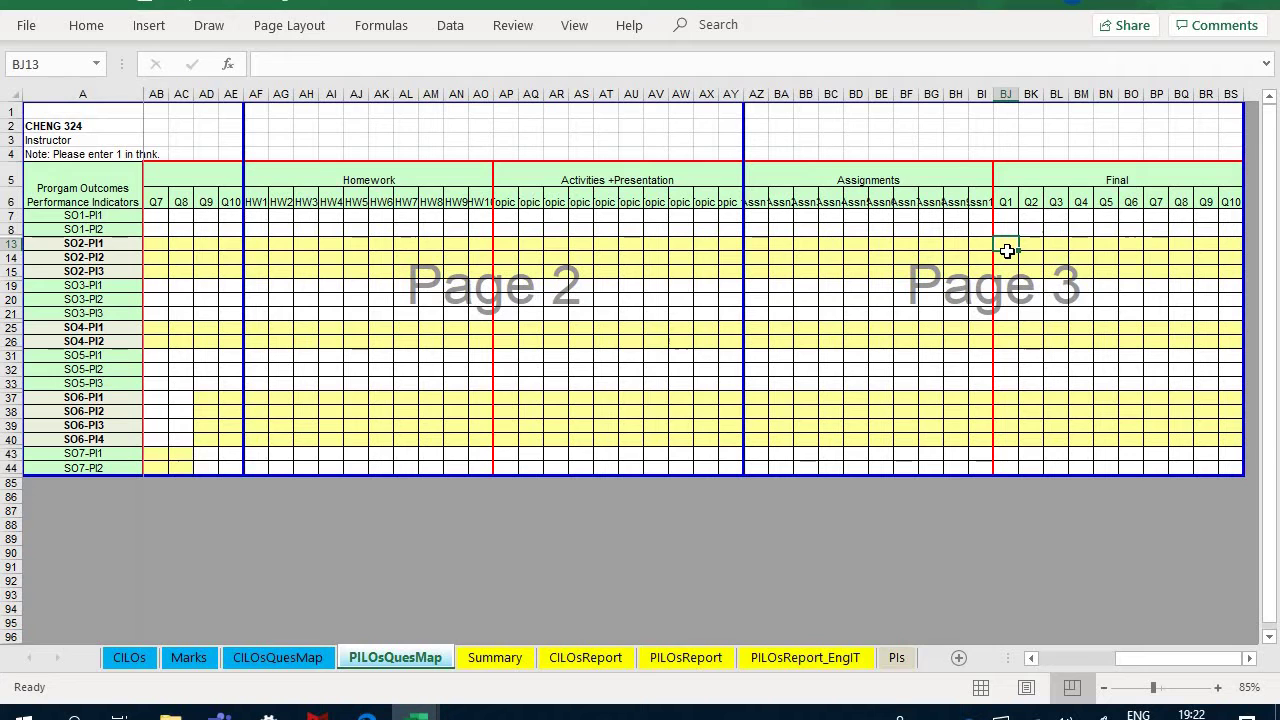
{"action": "key", "text": "Right"}
{"action": "key", "text": "Down"}
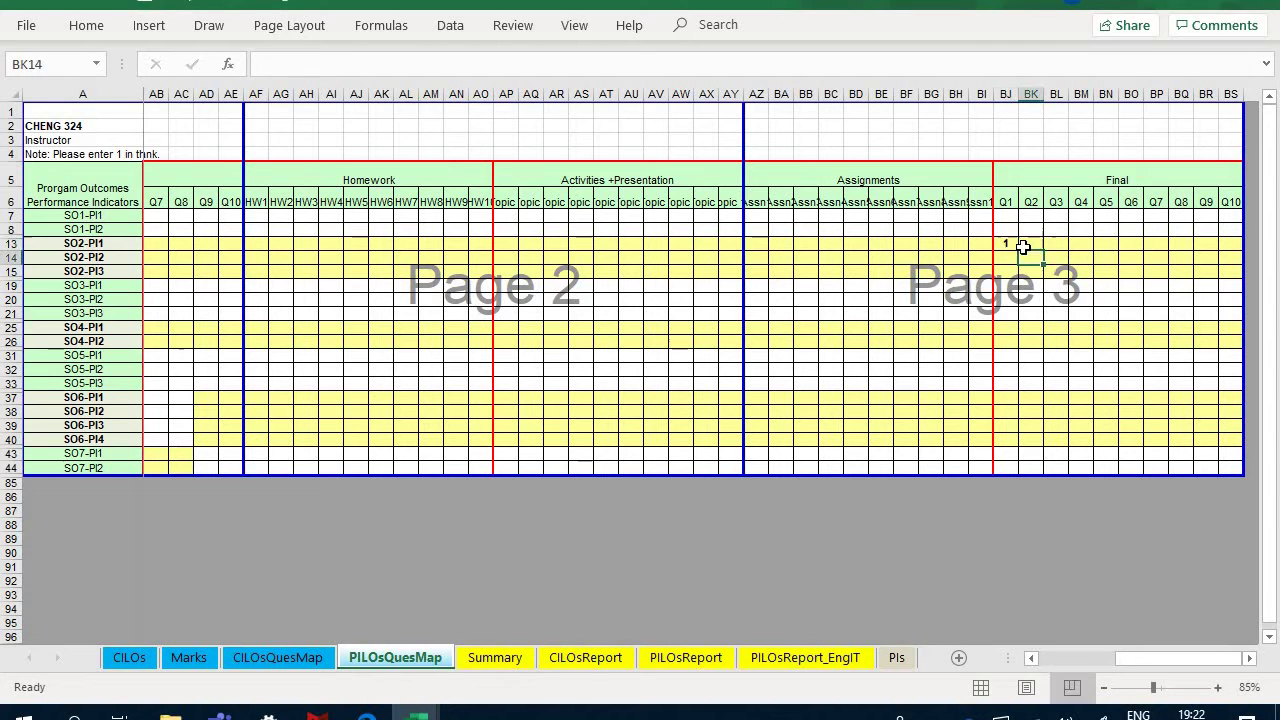
Check the Final Q1 column heading against the SO2-PI1 mapping cell in PILOsQuesMap
{"action": "key", "text": "Left"}
{"action": "key", "text": "Up"}
{"action": "key", "text": "Up"}
{"action": "key", "text": "Up"}
{"action": "key", "text": "Up"}
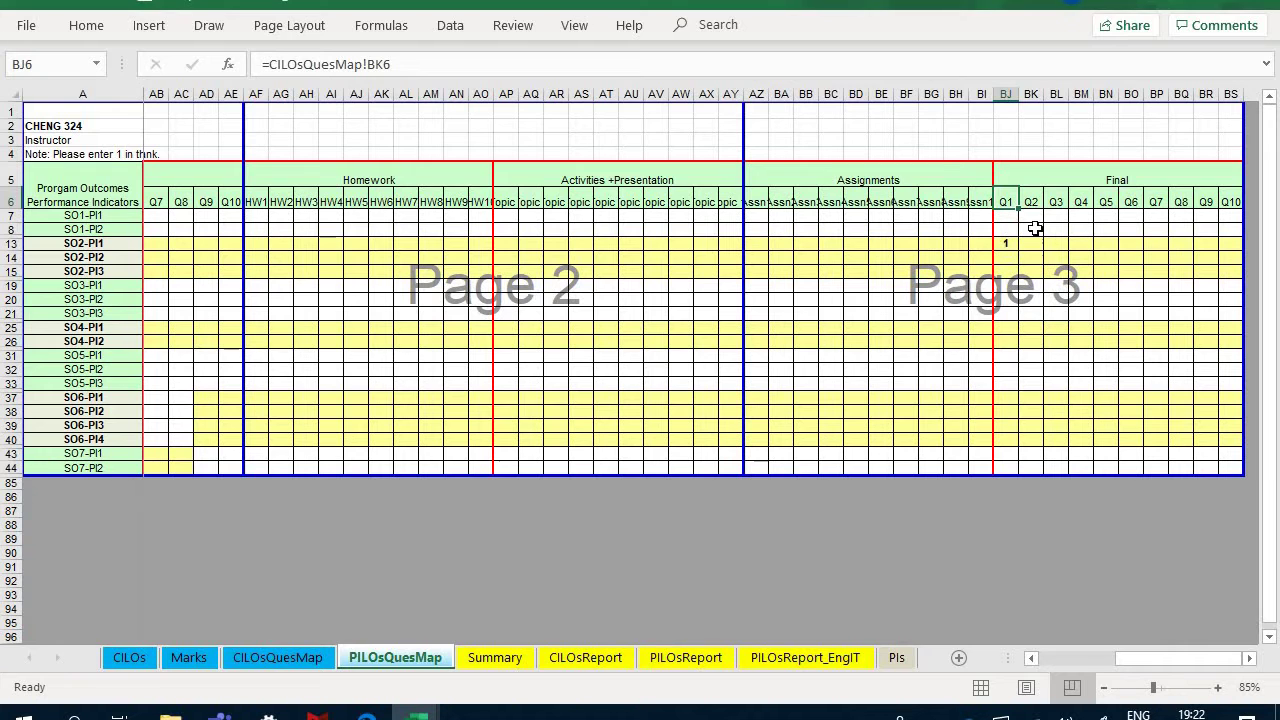
{"action": "left_click", "coordinate": [1009, 242]}
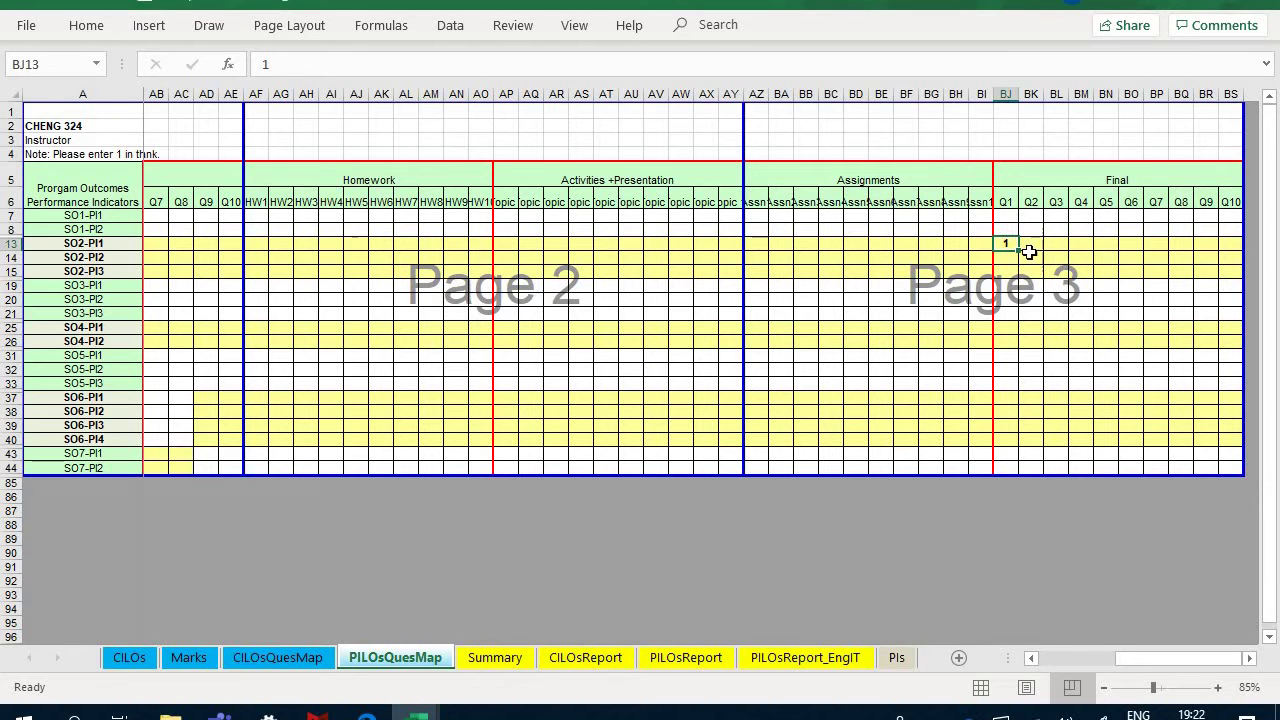
Examine the maximum mark and all students' marks for Final Q1 in the Marks sheet
{"action": "left_click", "coordinate": [189, 658]}
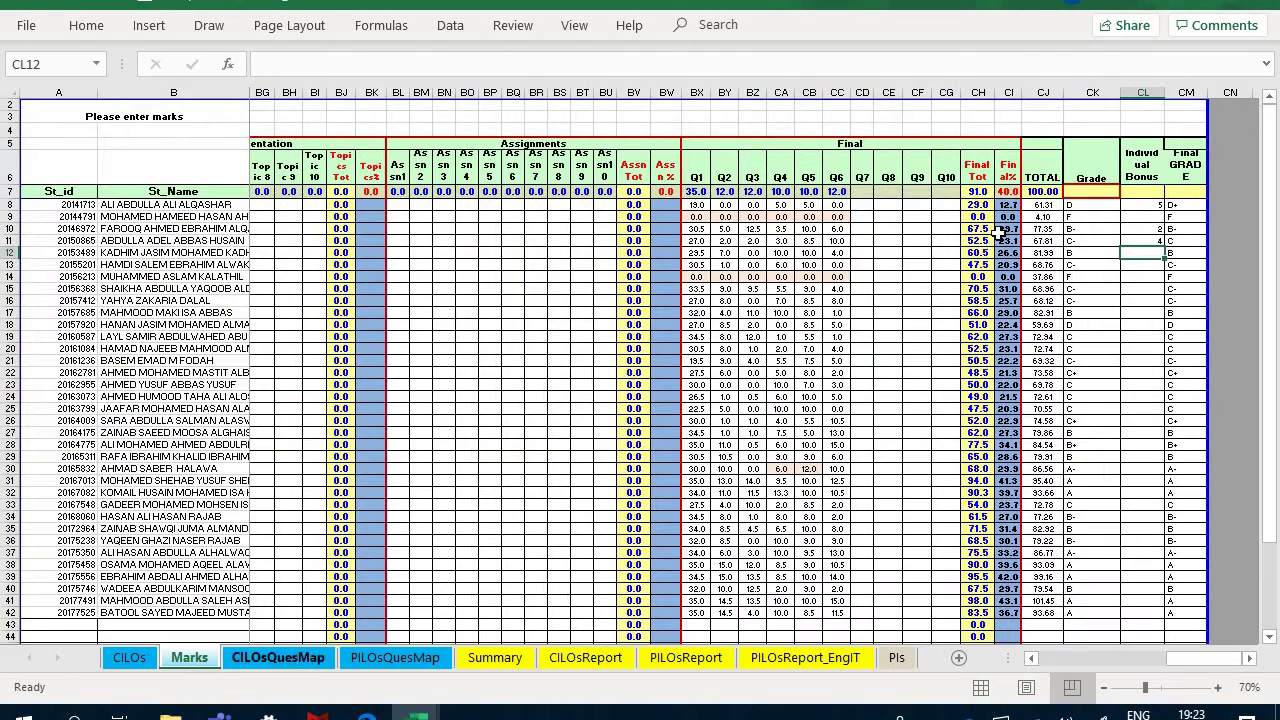
{"action": "left_click", "coordinate": [698, 176]}
{"action": "left_click_drag", "start_coordinate": [700, 204], "coordinate": [700, 613]}
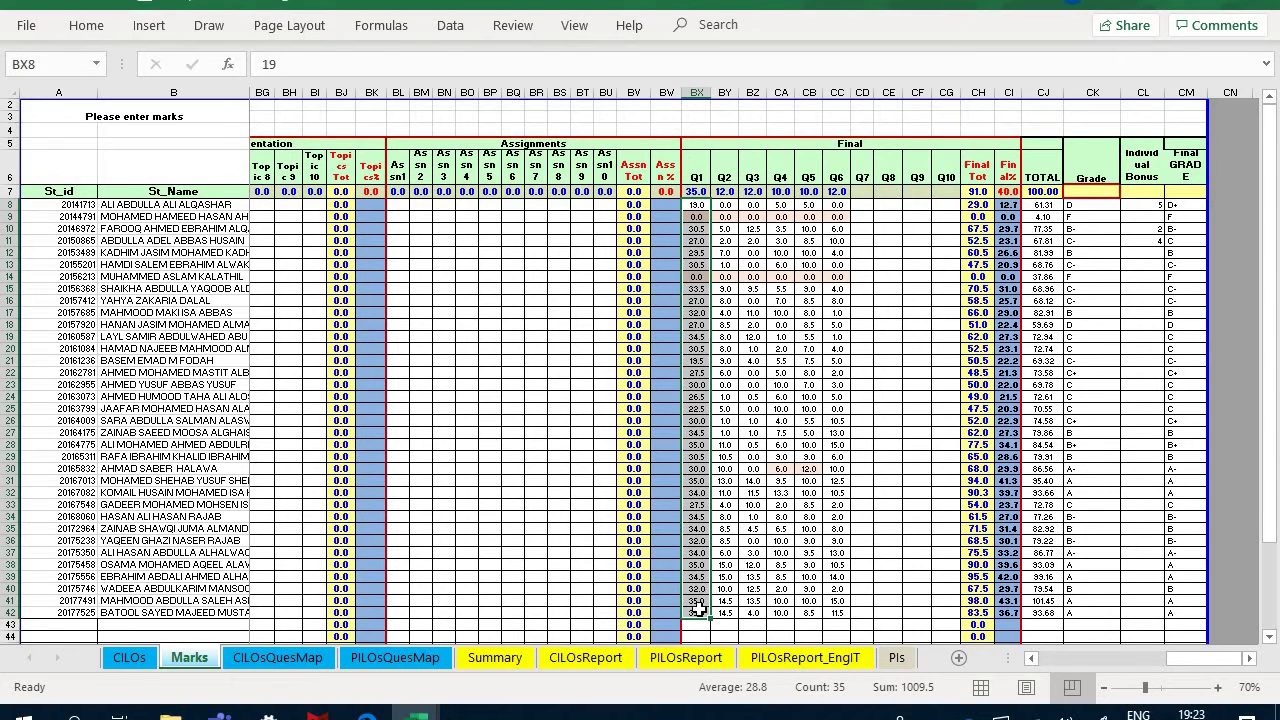
{"action": "left_click", "coordinate": [697, 191]}
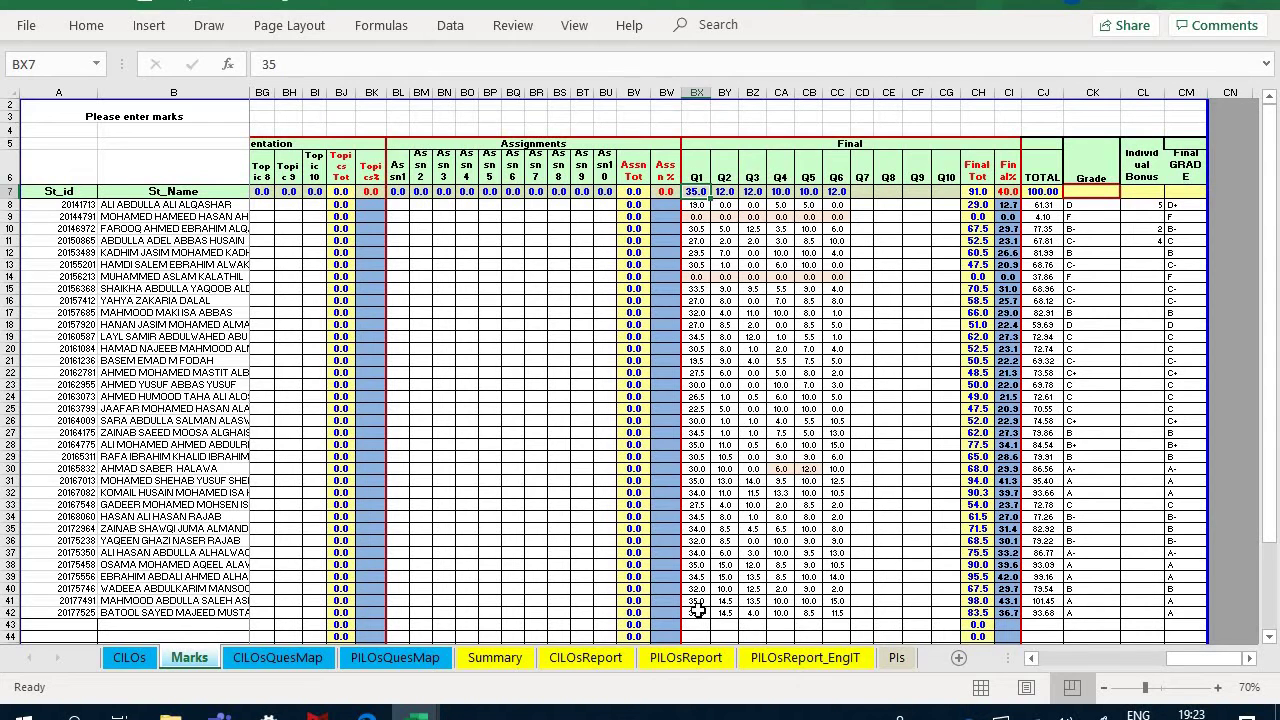
{"action": "left_click_drag", "start_coordinate": [697, 612], "coordinate": [703, 192]}
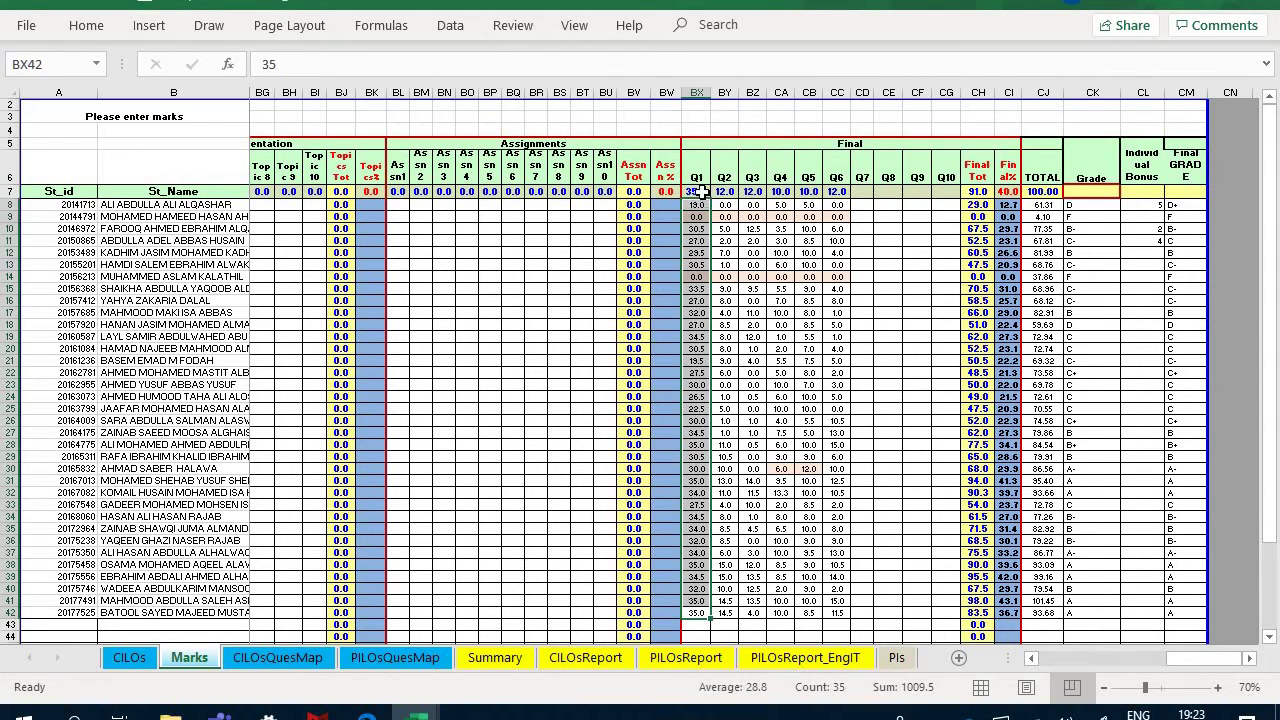
{"action": "left_click", "coordinate": [703, 192]}
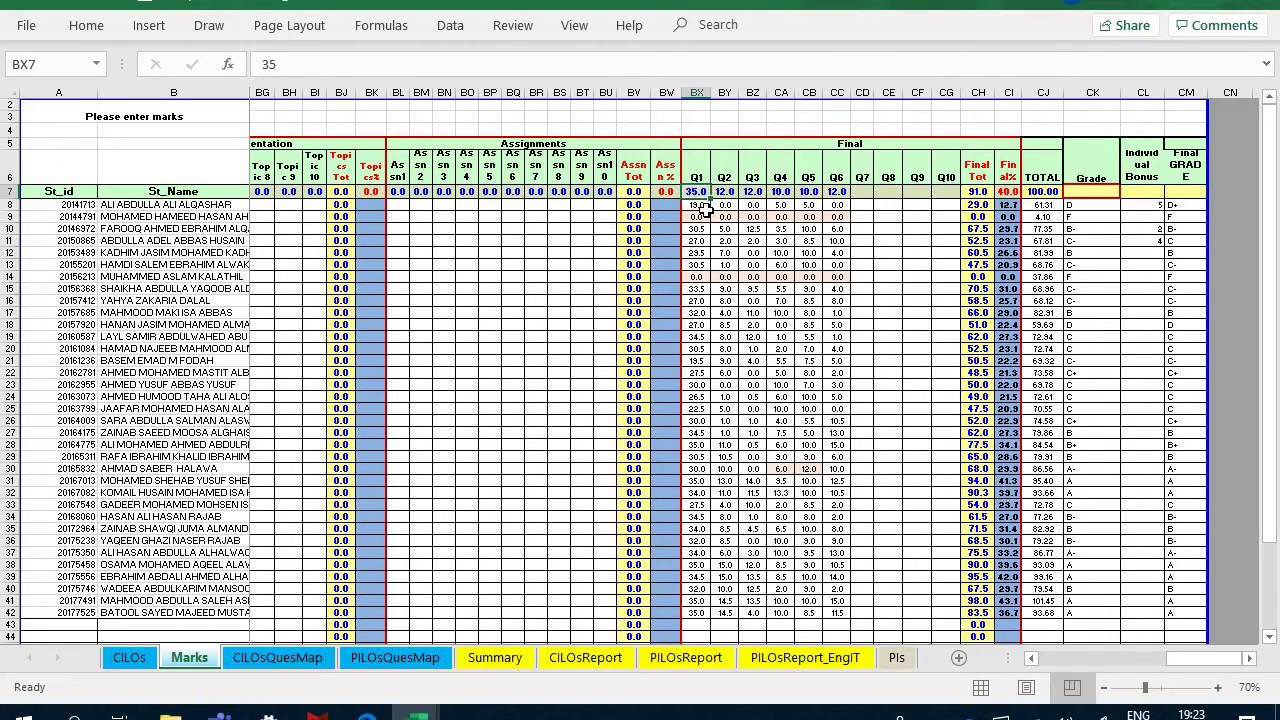
Inspect the first students' individual Final Q1 marks, from row 8 to row 15 of the Marks sheet
{"action": "left_click", "coordinate": [704, 208]}
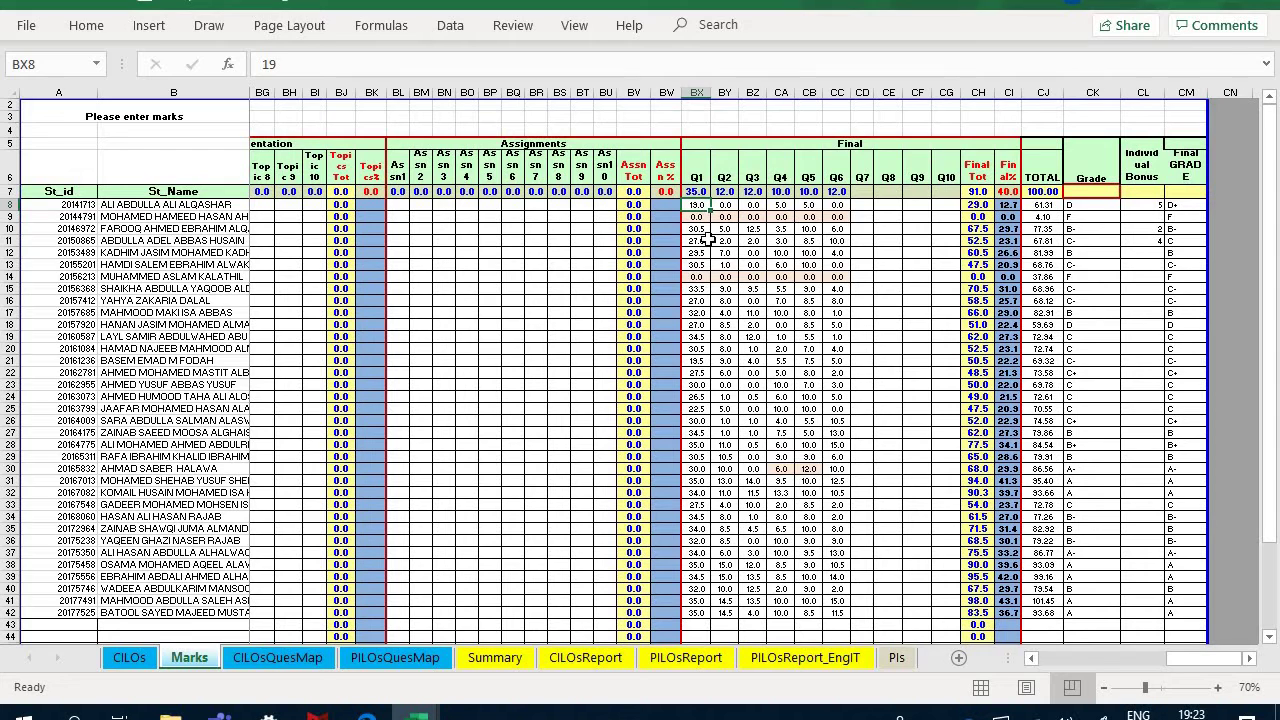
{"action": "left_click", "coordinate": [704, 230]}
{"action": "left_click", "coordinate": [700, 240]}
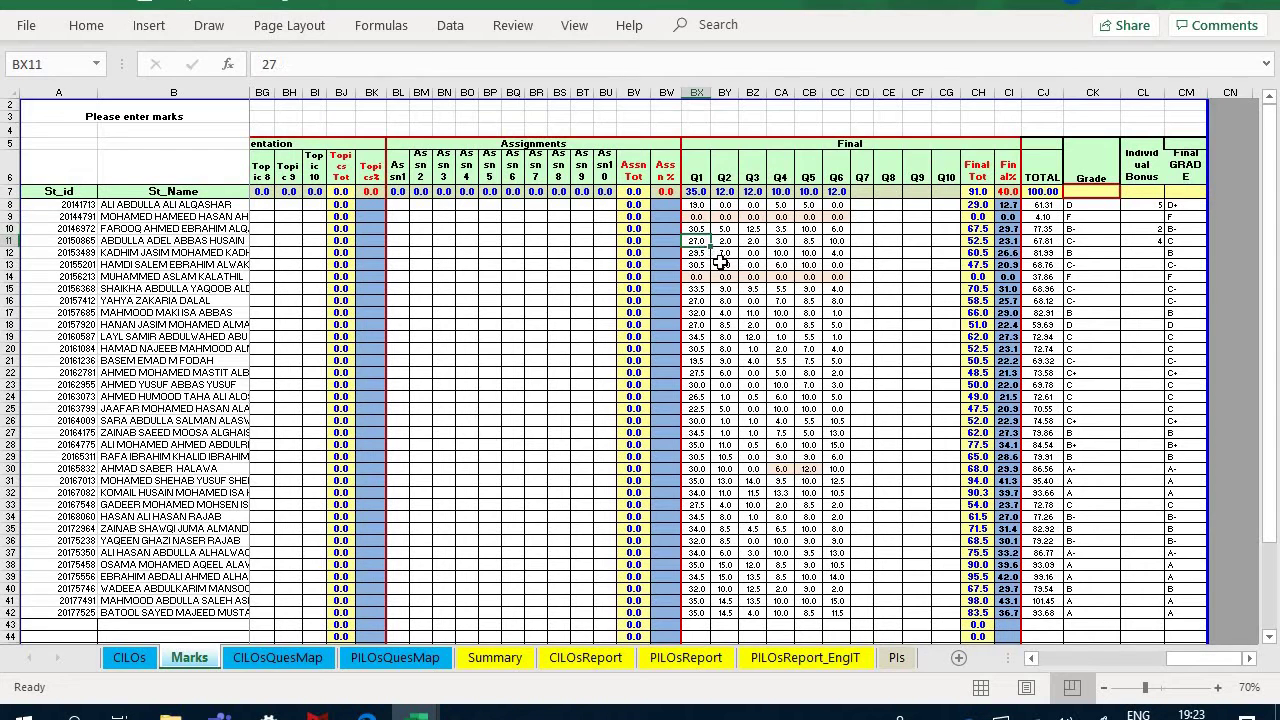
{"action": "left_click", "coordinate": [700, 252]}
{"action": "left_click", "coordinate": [700, 264]}
{"action": "left_click", "coordinate": [700, 289]}
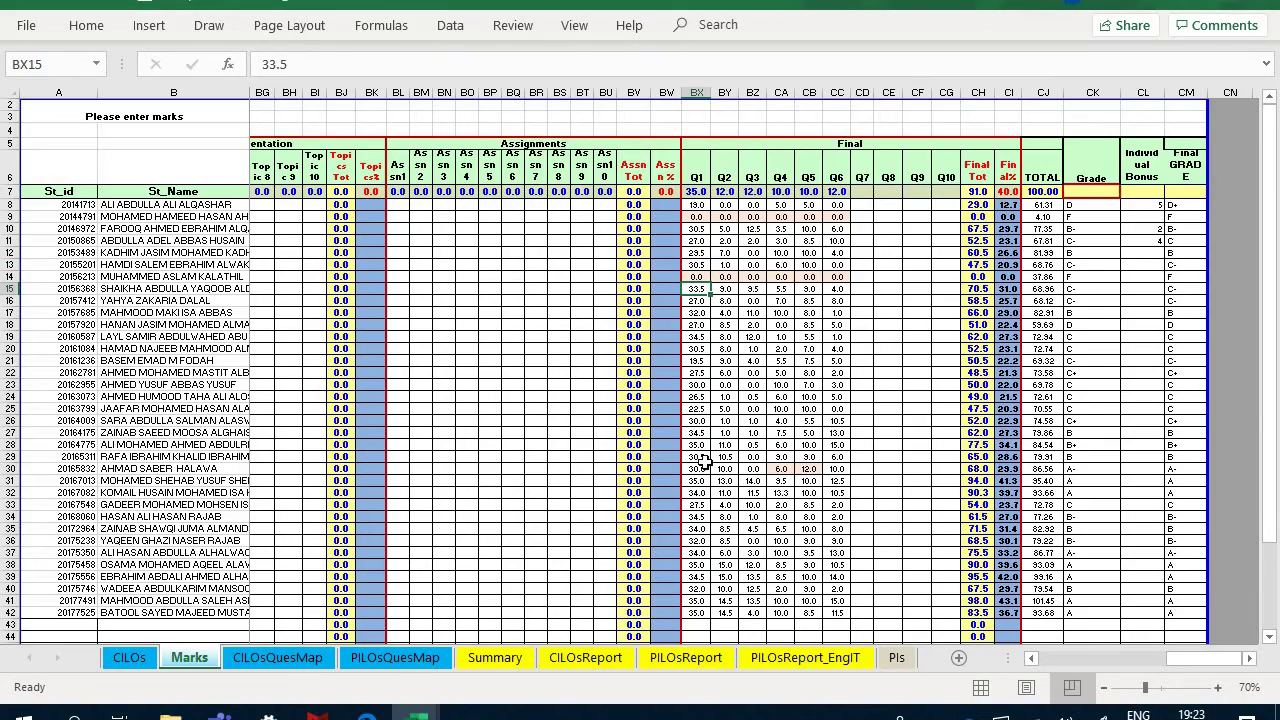
Examine the Final Q1 student count and success-criteria threshold formulas, with their row labels, beneath the marks
{"action": "scroll", "coordinate": [703, 479], "scroll_direction": "down", "scroll_amount": 5}
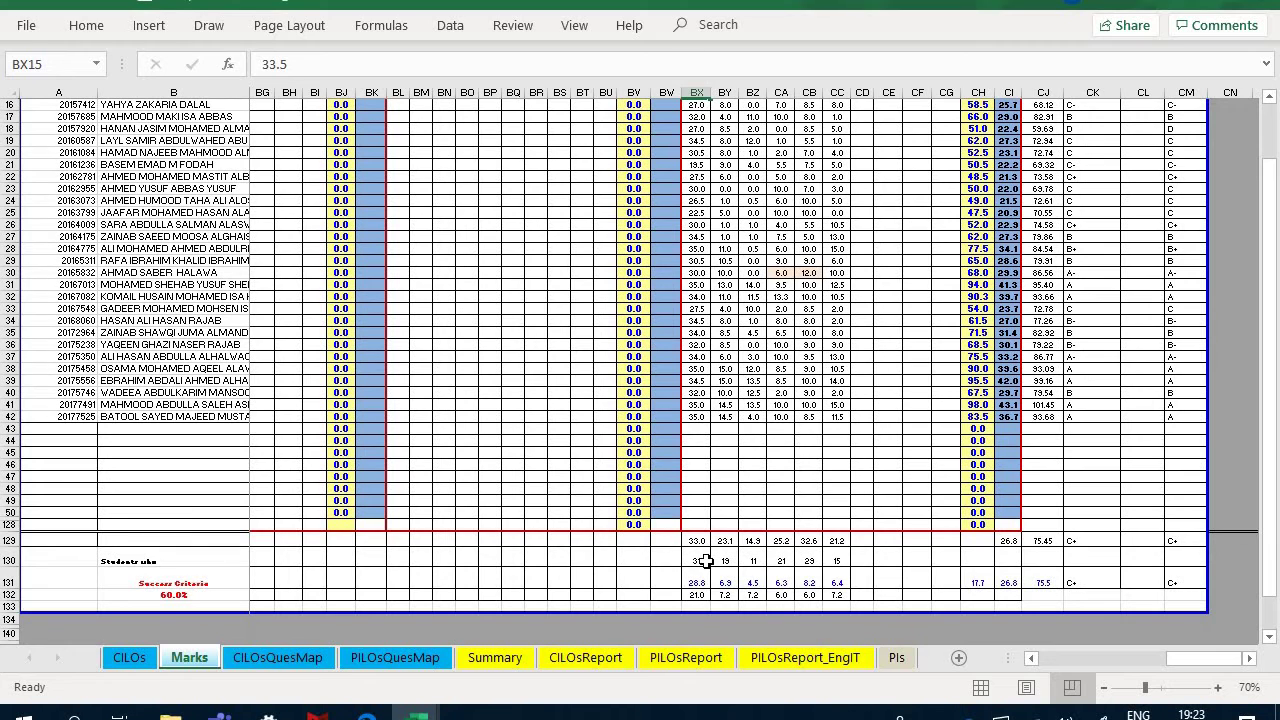
{"action": "left_click", "coordinate": [706, 561]}
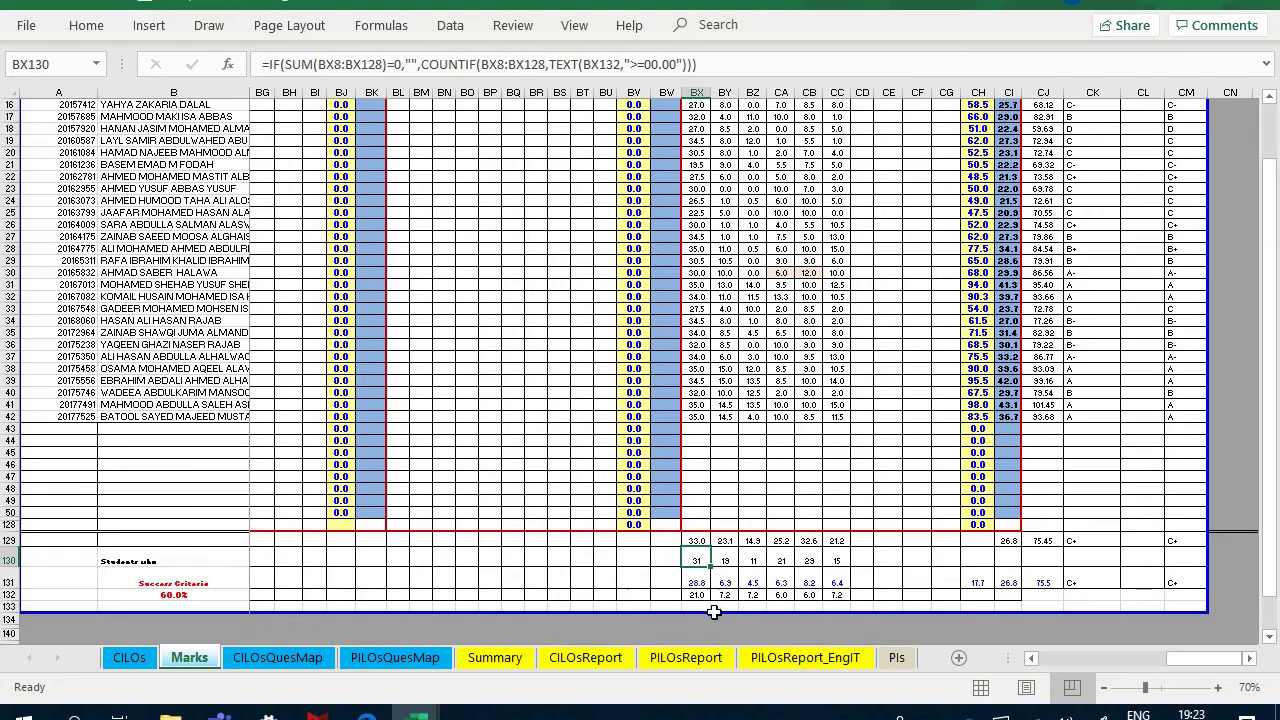
{"action": "left_click", "coordinate": [707, 594]}
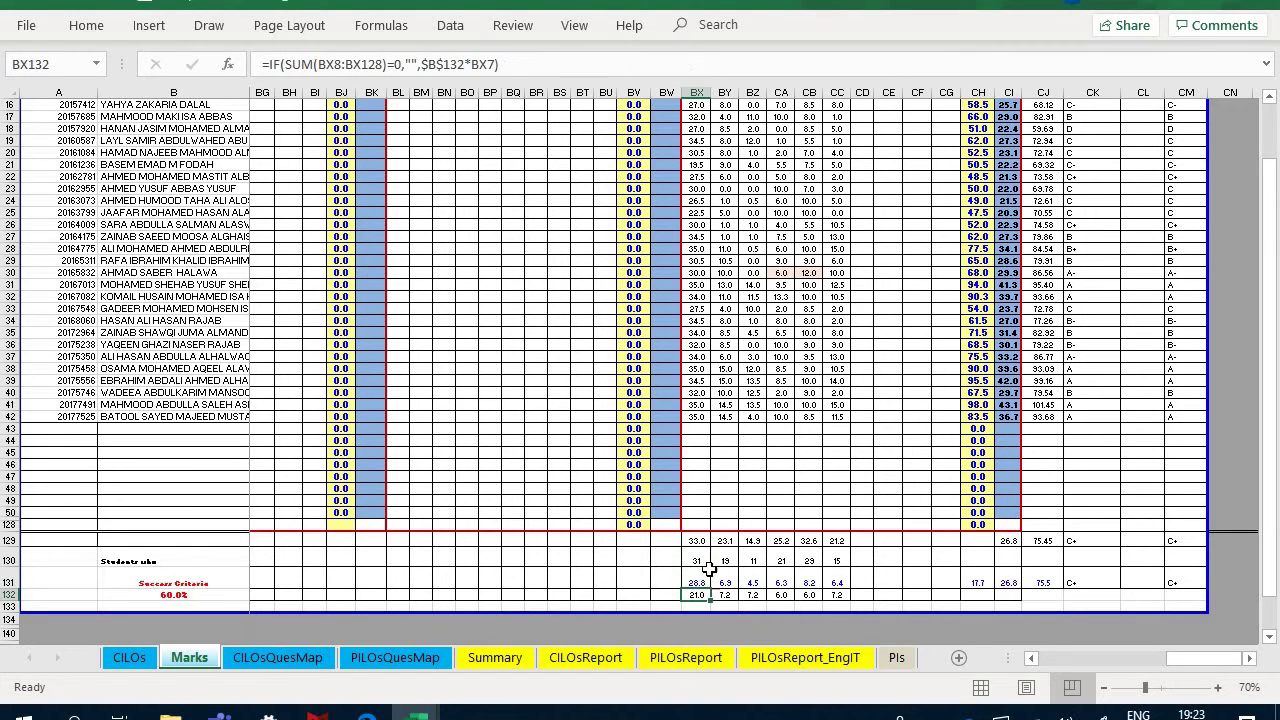
{"action": "left_click", "coordinate": [698, 558]}
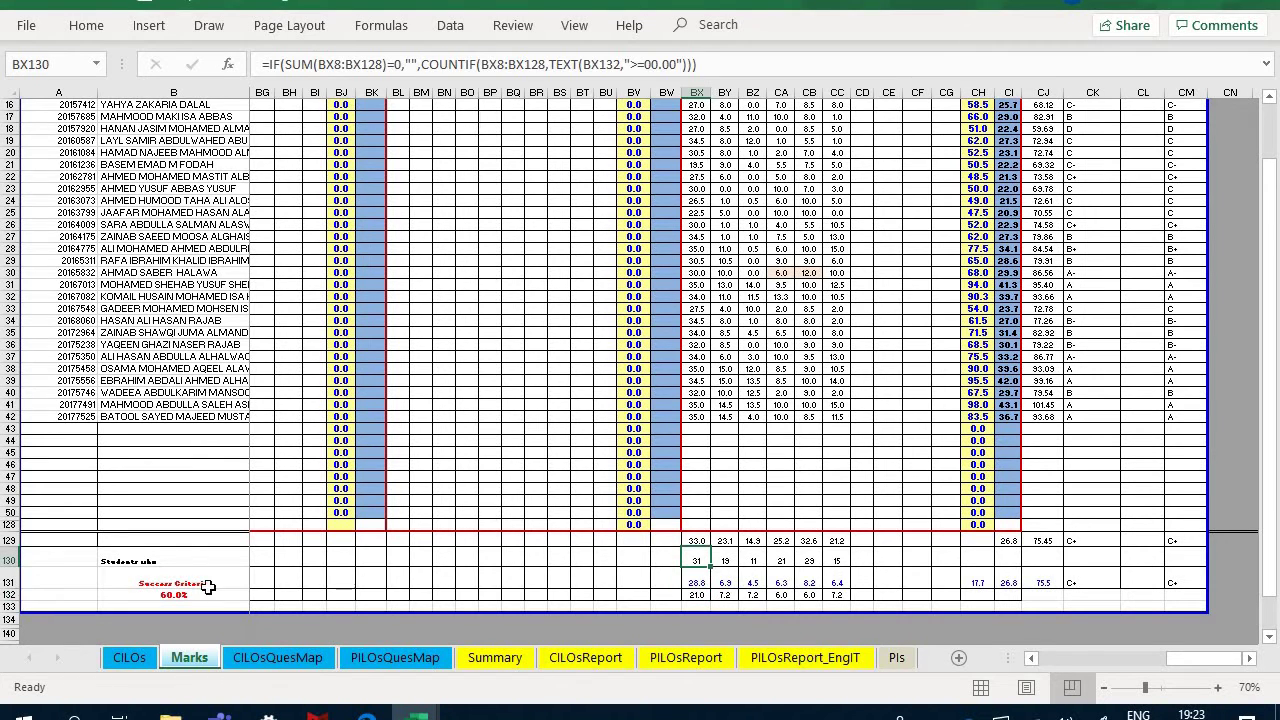
{"action": "left_click", "coordinate": [140, 572]}
{"action": "left_click", "coordinate": [158, 557]}
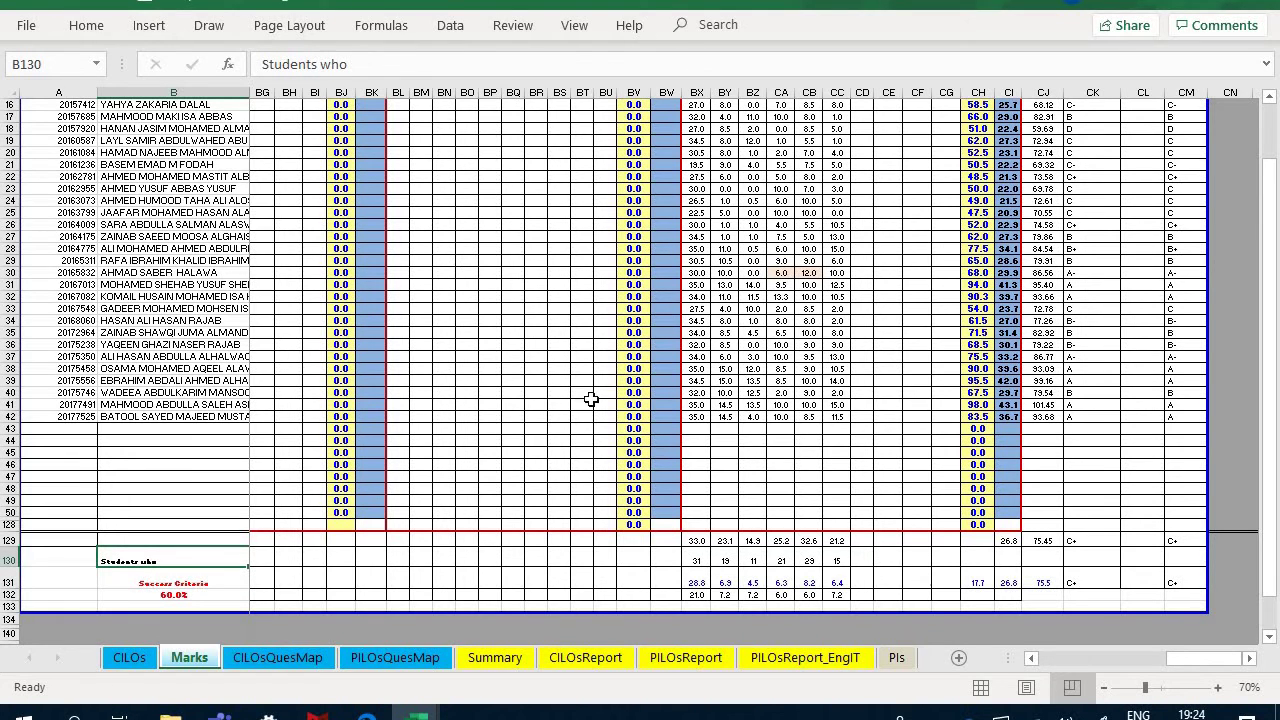
{"action": "left_click", "coordinate": [705, 561]}
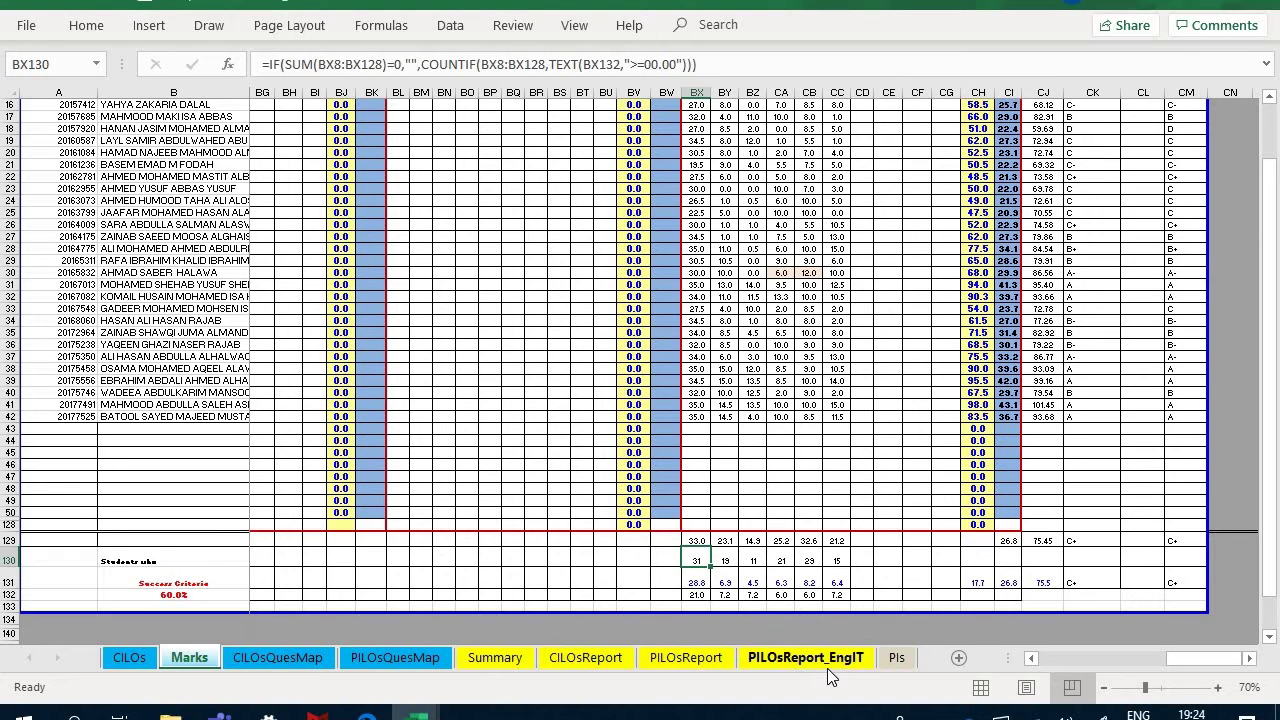
Consult the SO2 indicators in the PIs sheet, enter 1 for Final Q2 in PILOsQuesMap's SO2-PI2 row, and postpone the Windows update reminder until tomorrow
{"action": "left_click", "coordinate": [894, 660]}
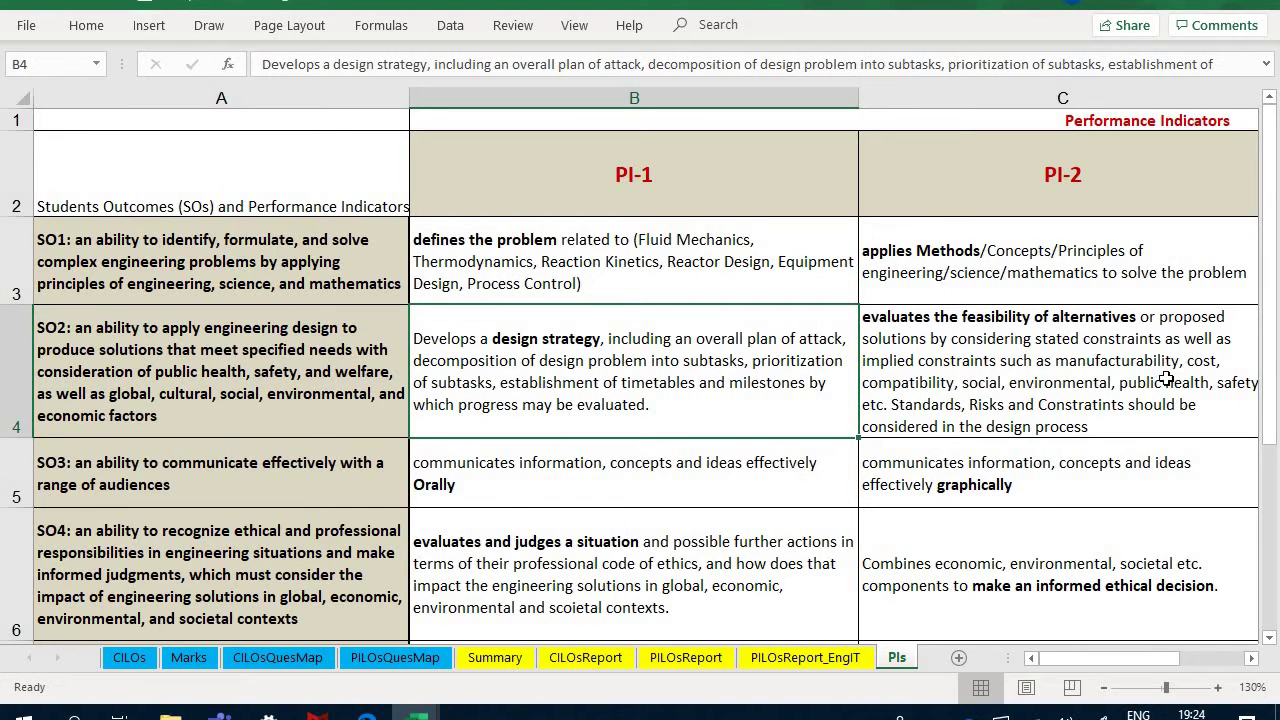
{"action": "left_click", "coordinate": [395, 657]}
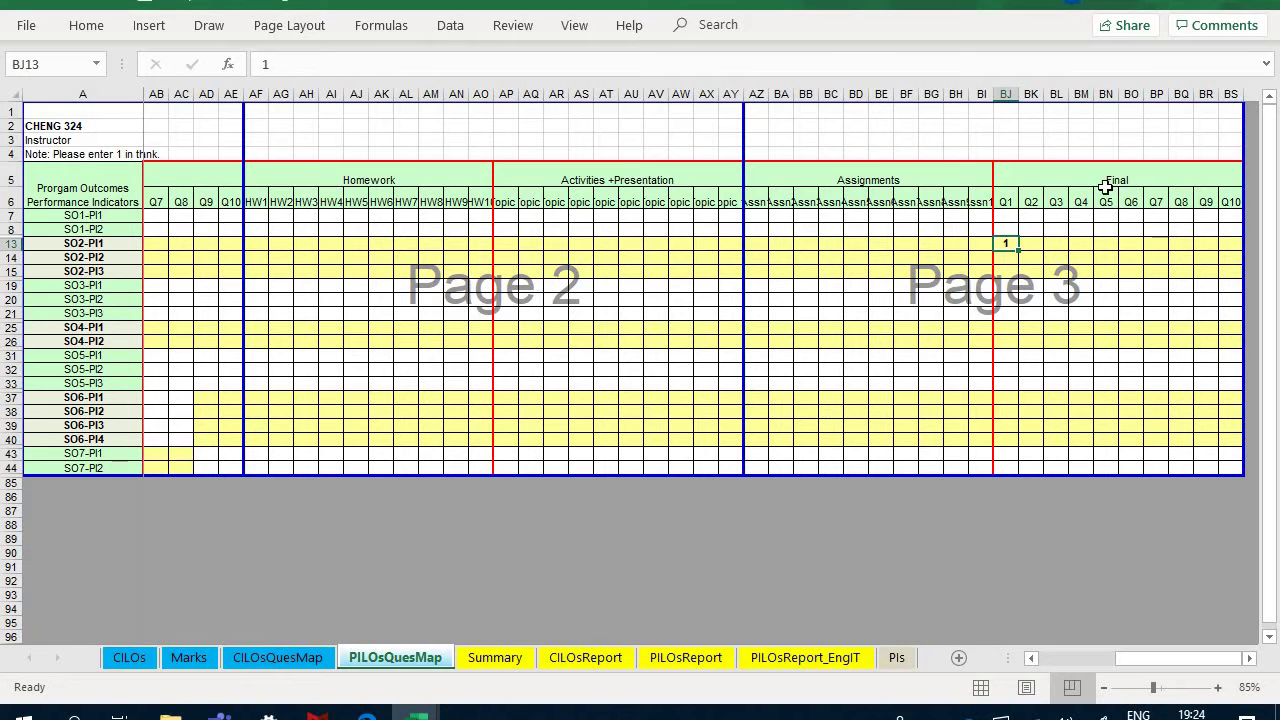
{"action": "left_click", "coordinate": [1032, 257]}
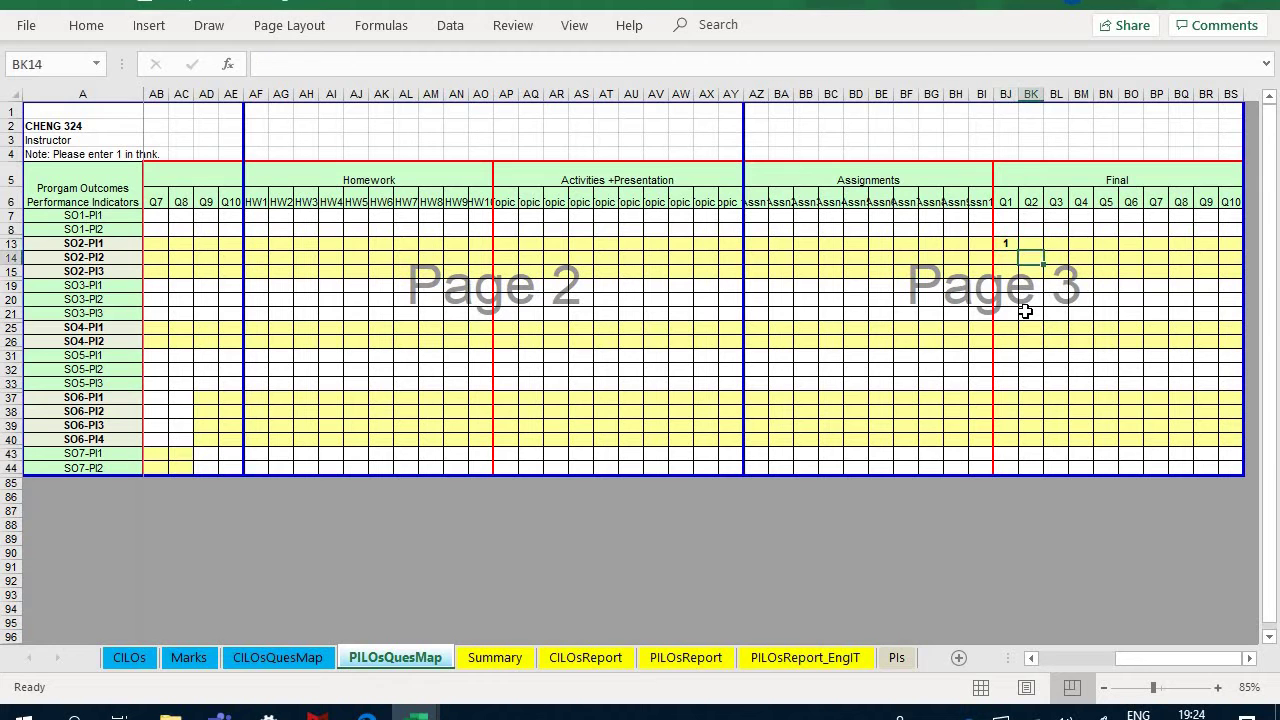
{"action": "type", "text": "1"}
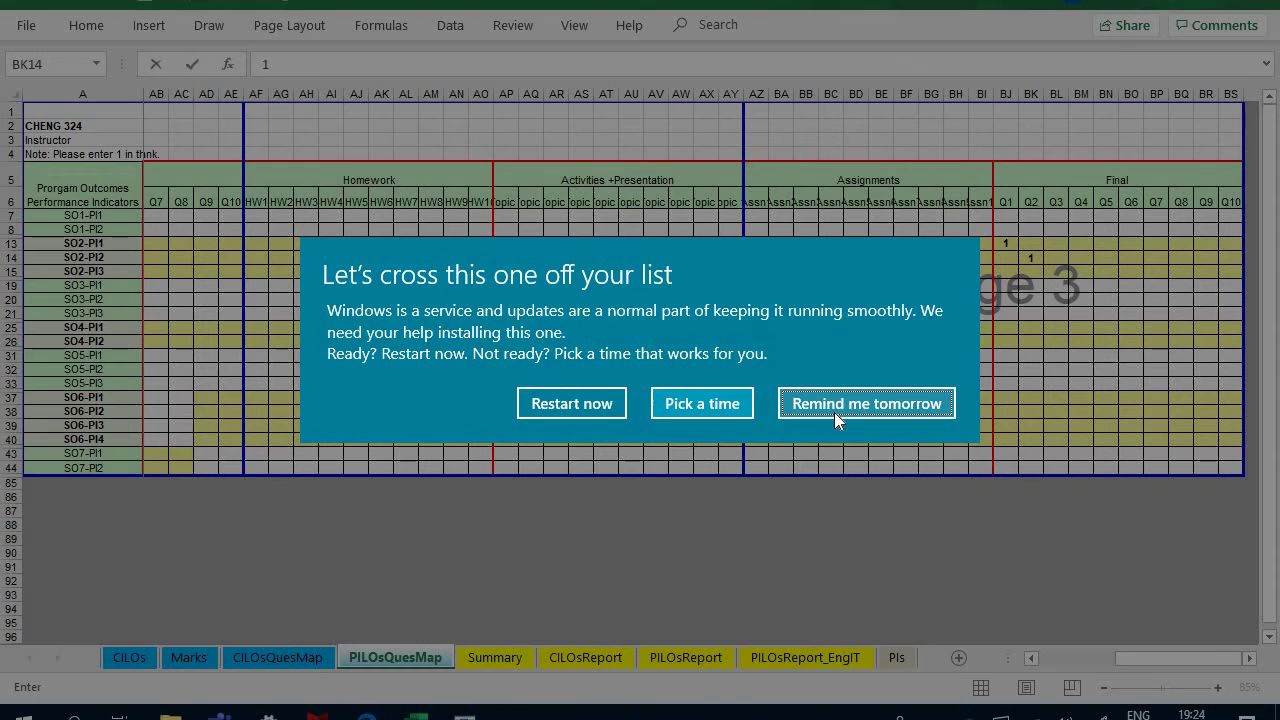
{"action": "left_click", "coordinate": [834, 412]}
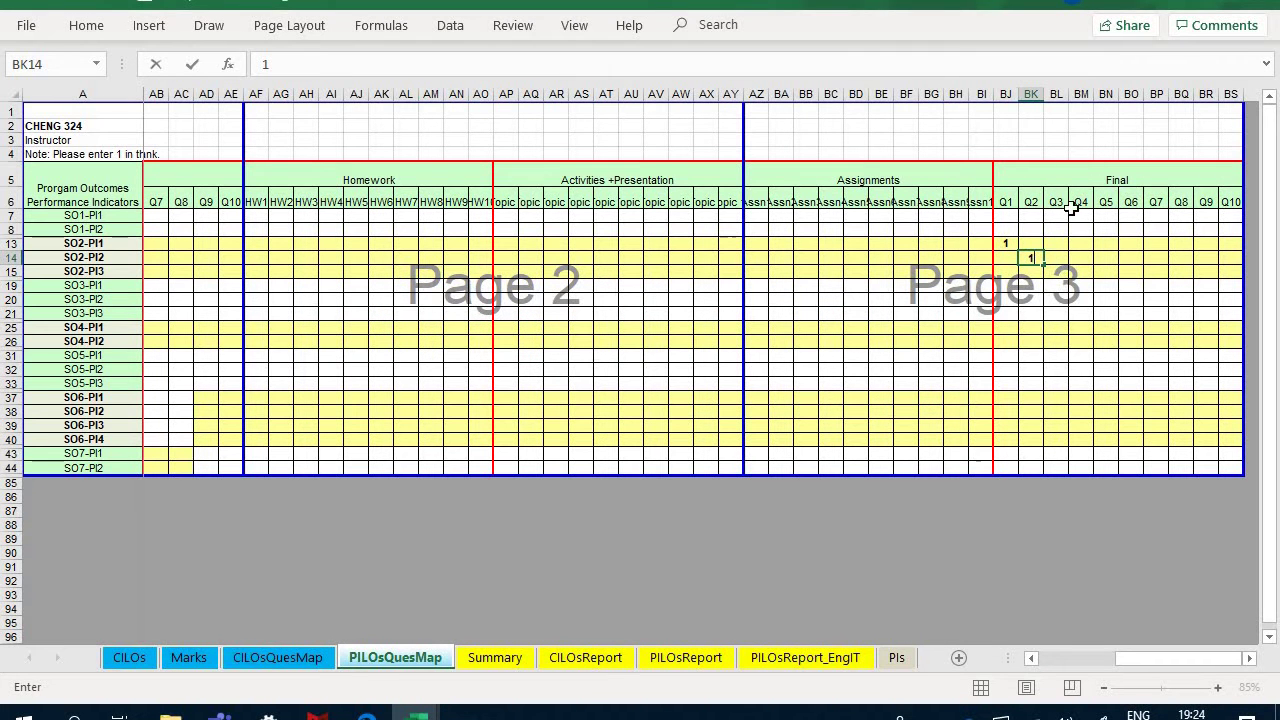
Enter 1 for Final Q3 in the SO2-PI3 row and keep 1 for Final Q1 in the SO2-PI1 row
{"action": "left_click", "coordinate": [1066, 272]}
{"action": "type", "text": "1"}
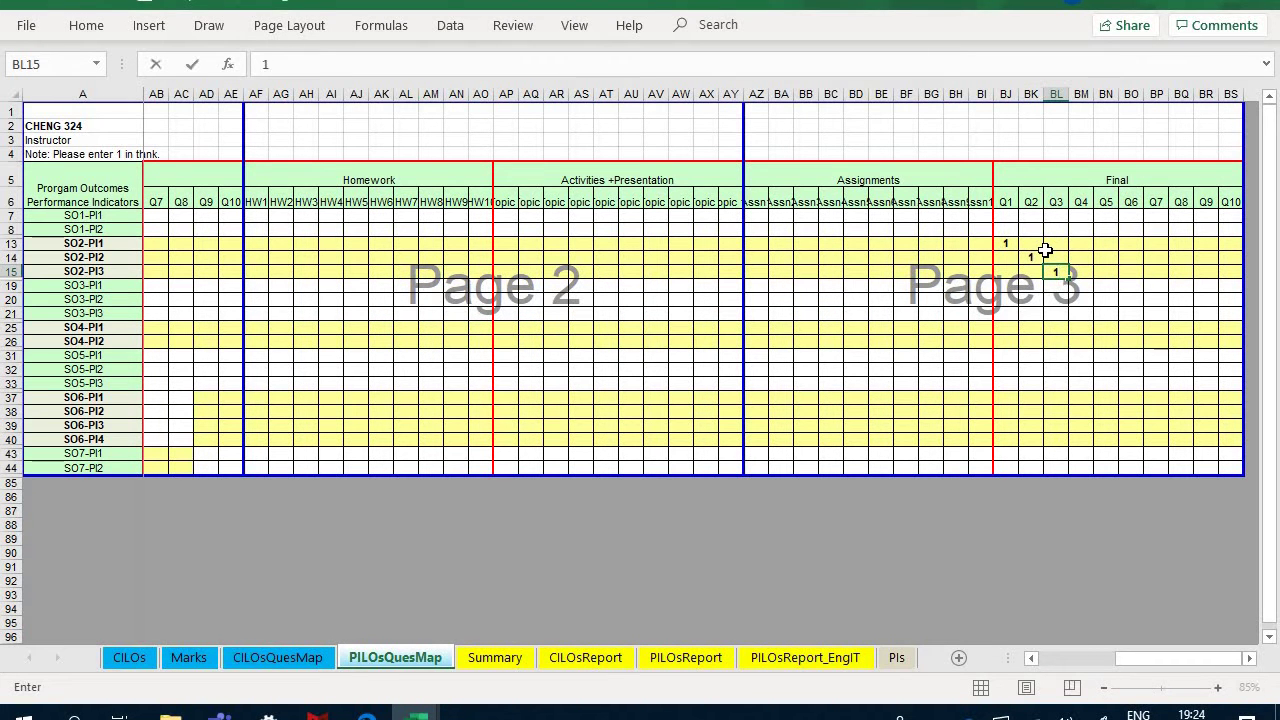
{"action": "left_click", "coordinate": [1080, 266]}
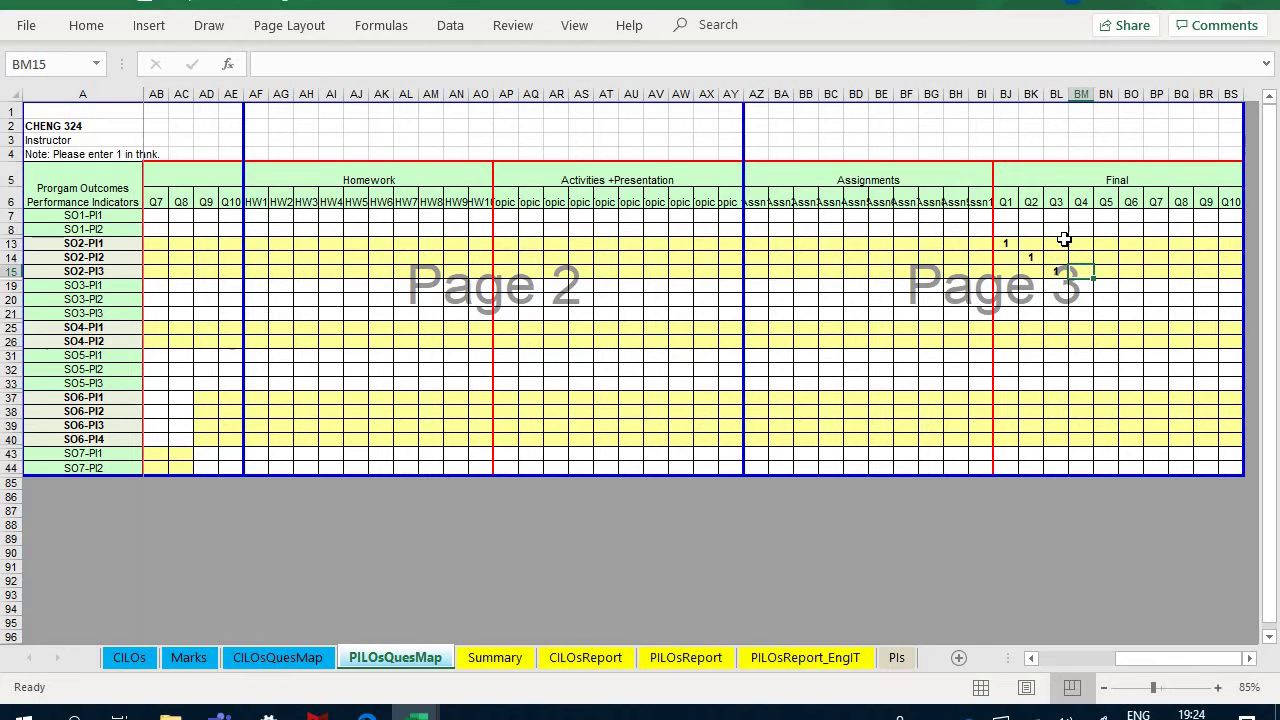
{"action": "left_click", "coordinate": [1006, 243]}
{"action": "type", "text": "1"}
{"action": "key", "text": "ctrl+Return"}
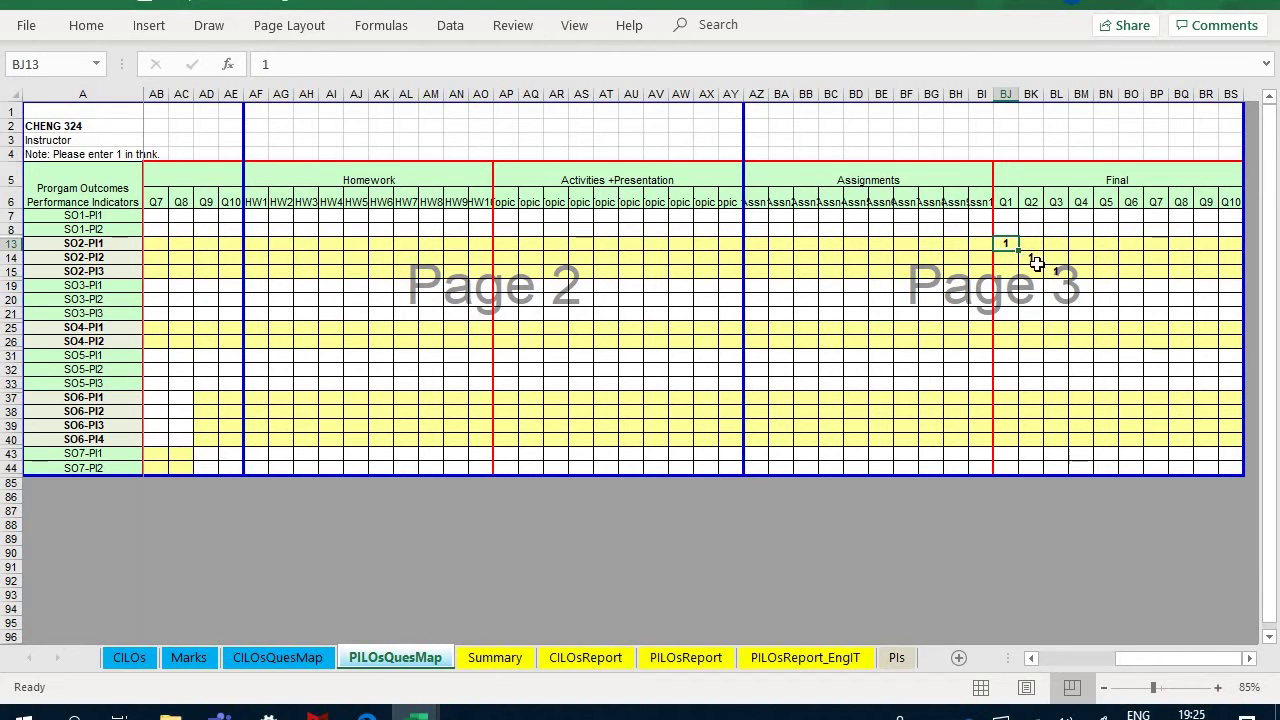
Review the SO2-PI1 to SO2-PI3 direct assessment results in PILOsReport_EngIT and the SO2-PI2 reasons and improvement action fields
{"action": "left_click", "coordinate": [755, 658]}
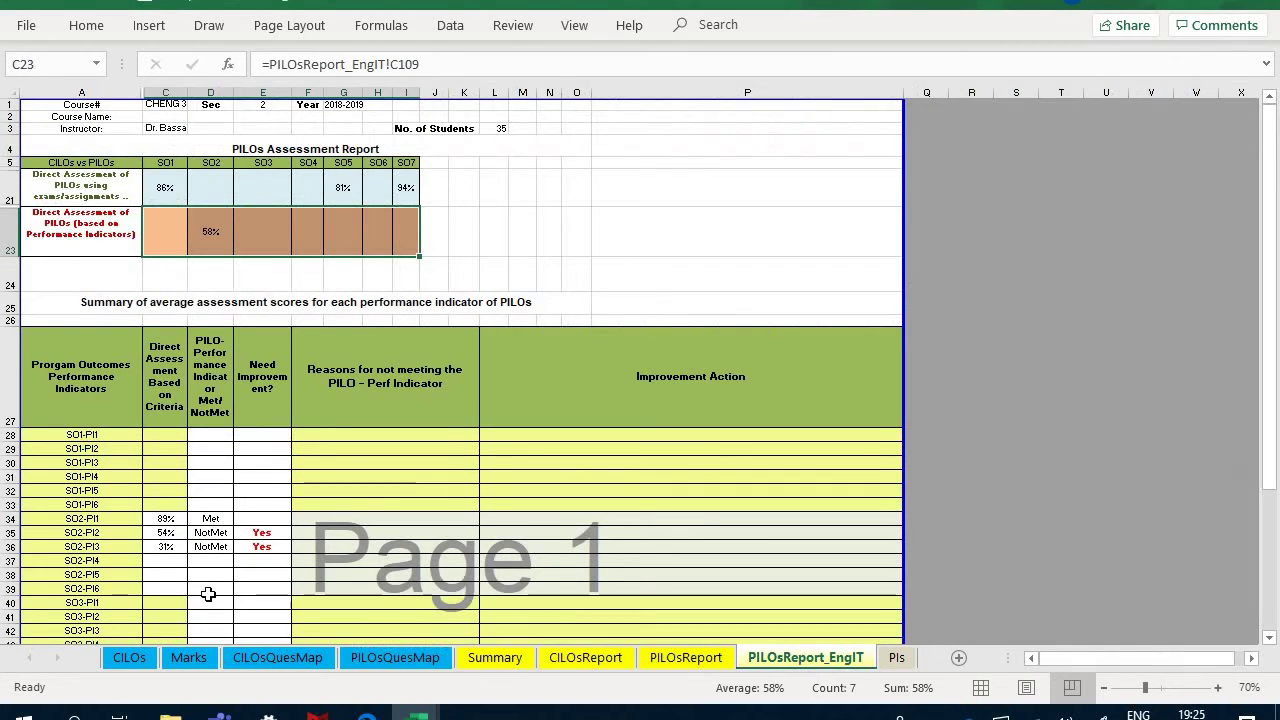
{"action": "left_click", "coordinate": [165, 546]}
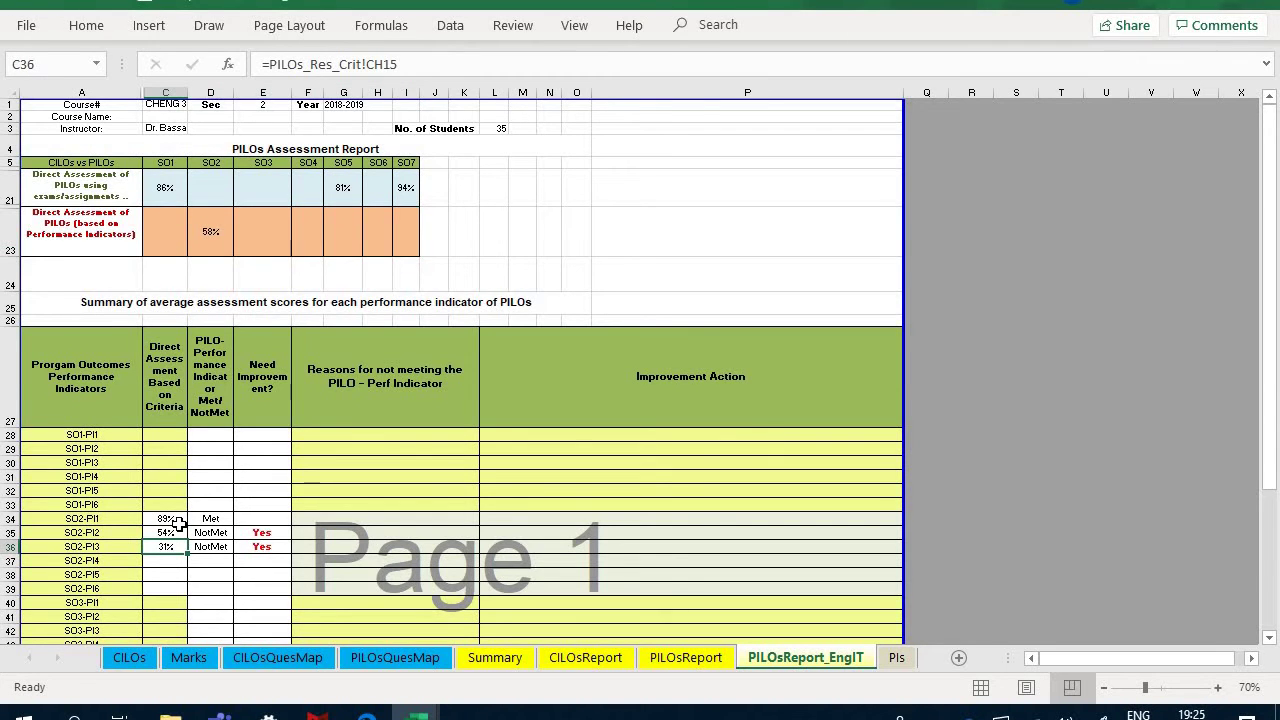
{"action": "left_click", "coordinate": [176, 519]}
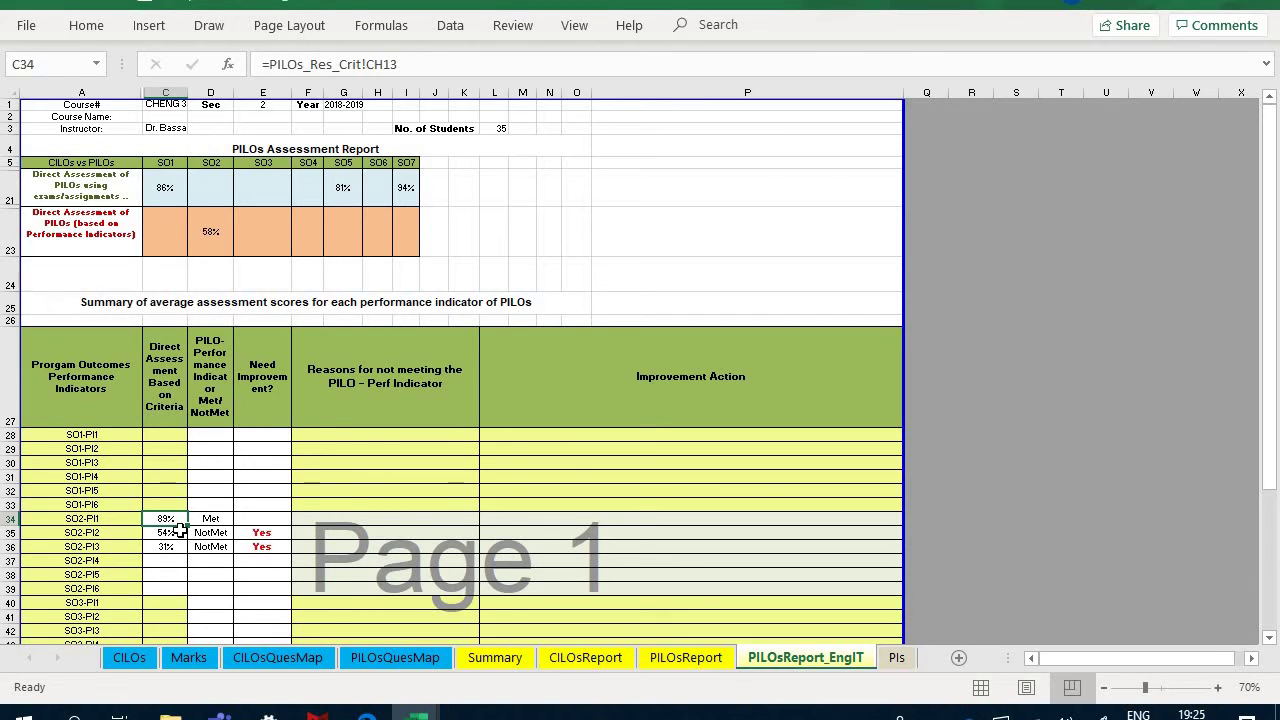
{"action": "left_click", "coordinate": [185, 535]}
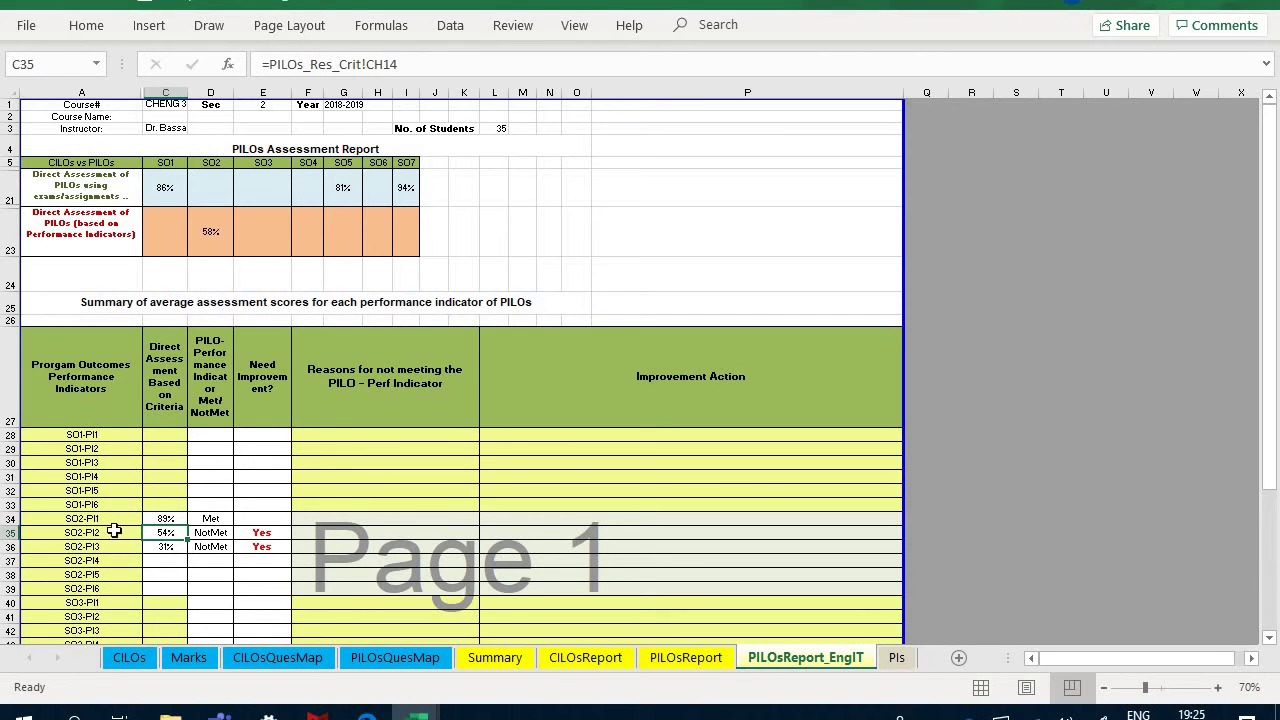
{"action": "key", "text": "Down"}
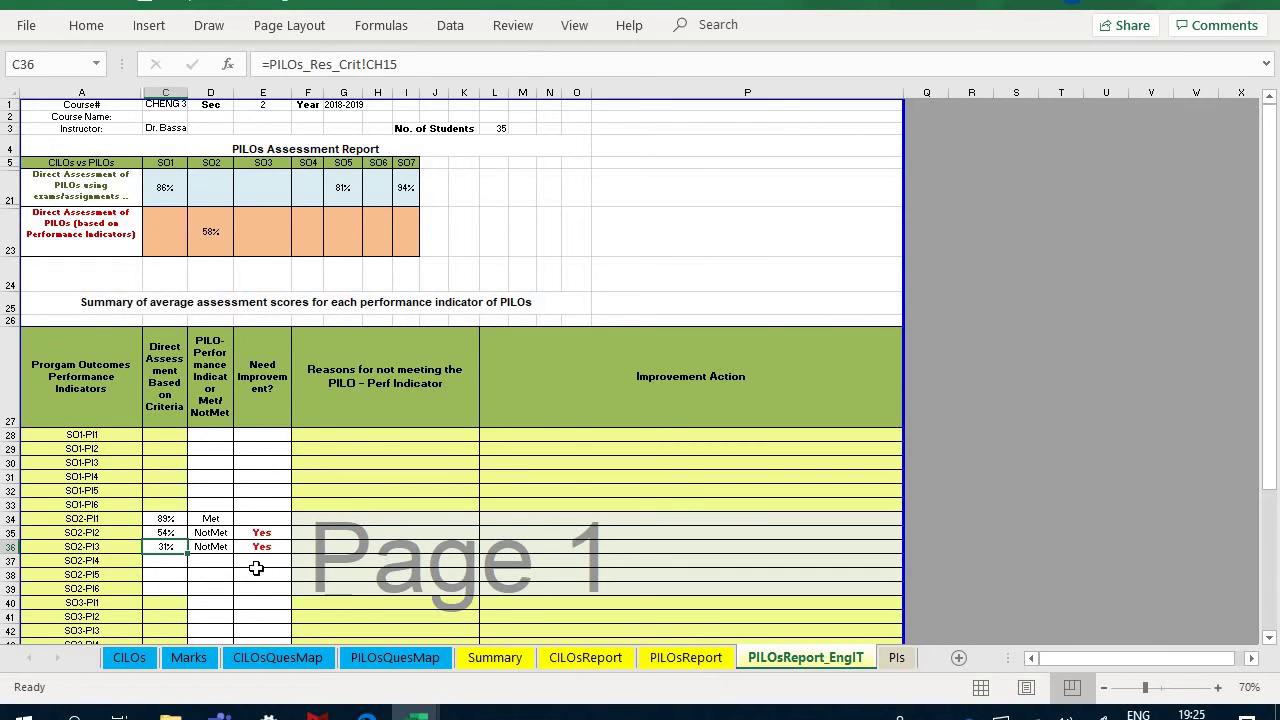
{"action": "left_click", "coordinate": [340, 535]}
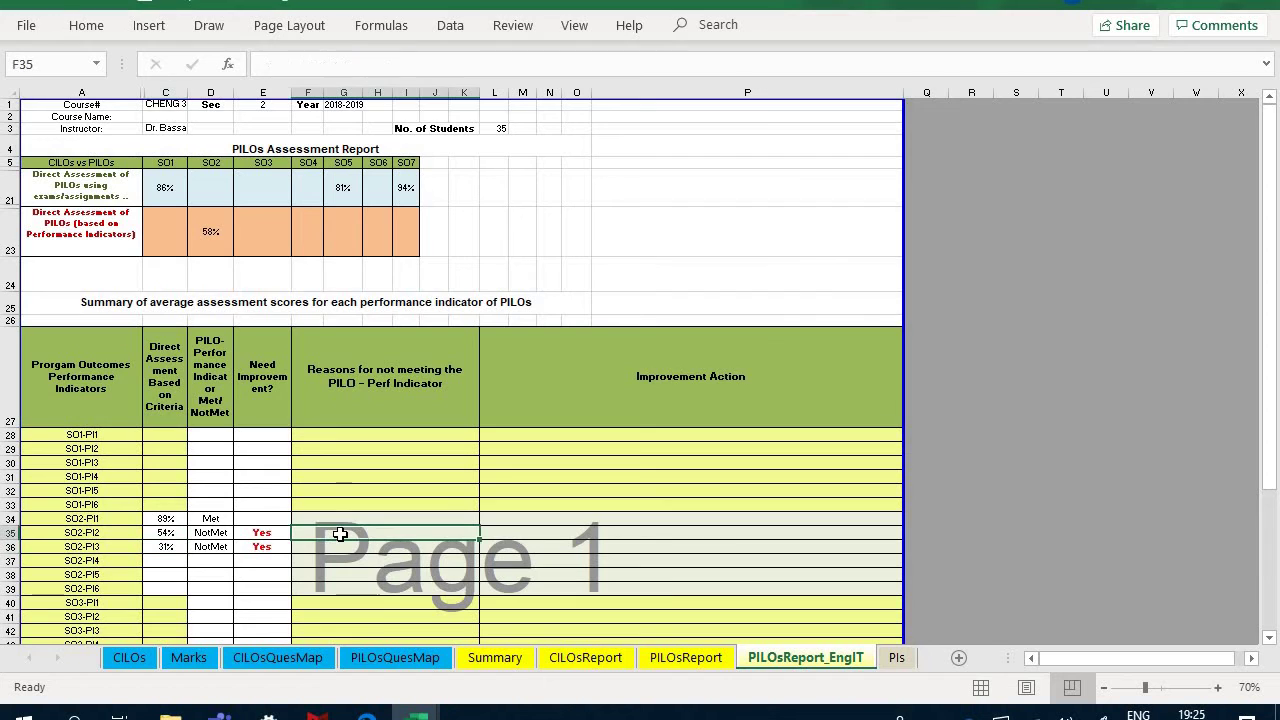
{"action": "left_click", "coordinate": [518, 530]}
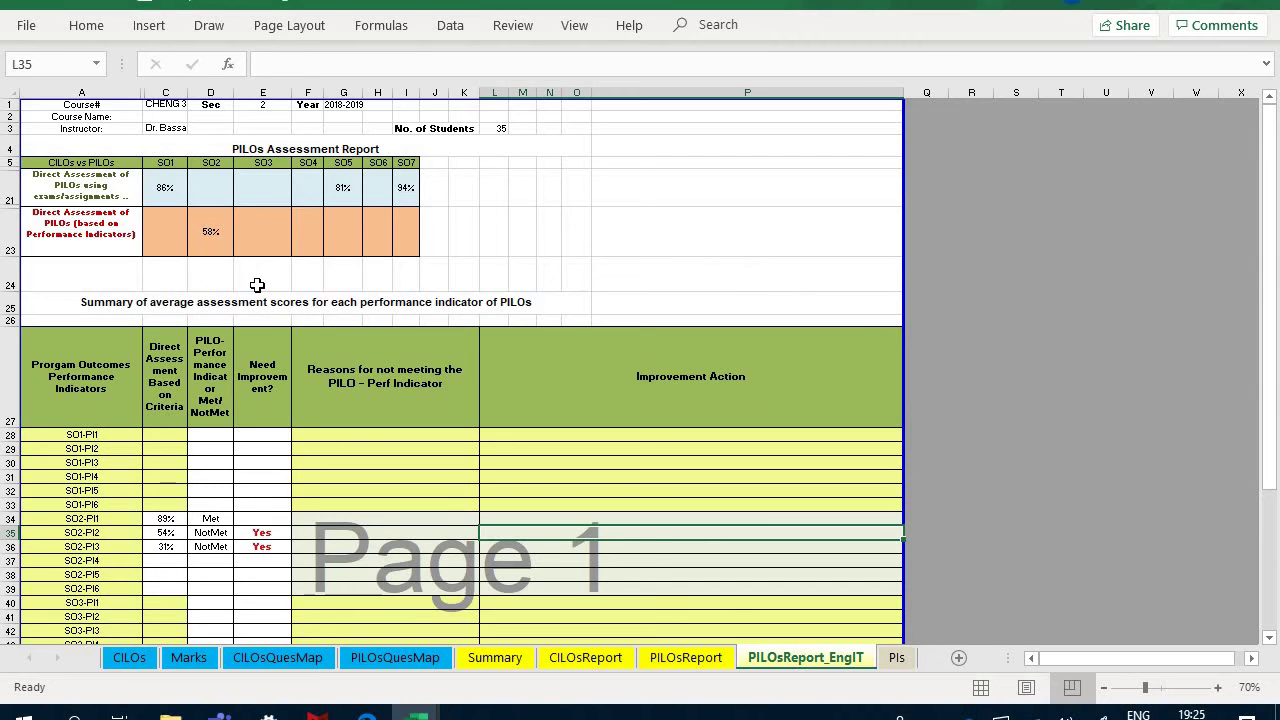
Compare the overall SO2 direct assessment based on performance indicators with the individual SO2-PI1, SO2-PI2 and SO2-PI3 scores
{"action": "left_click", "coordinate": [210, 233]}
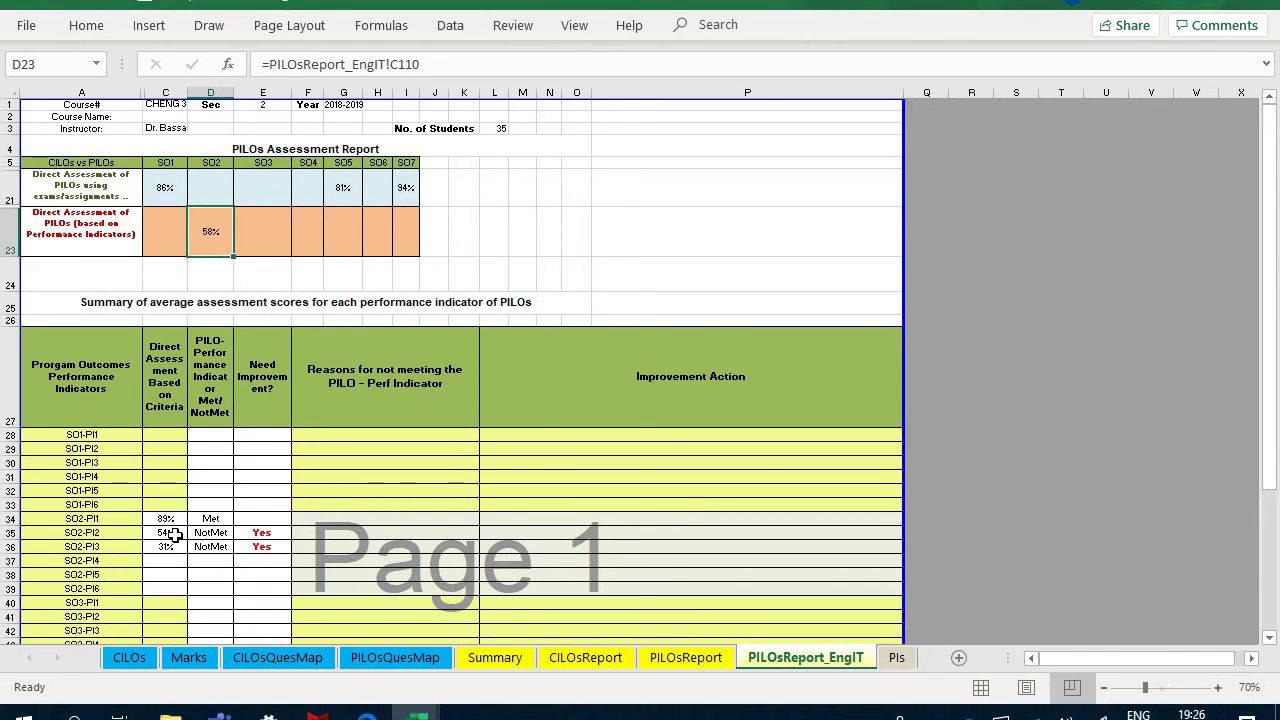
{"action": "left_click_drag", "start_coordinate": [165, 546], "coordinate": [165, 522]}
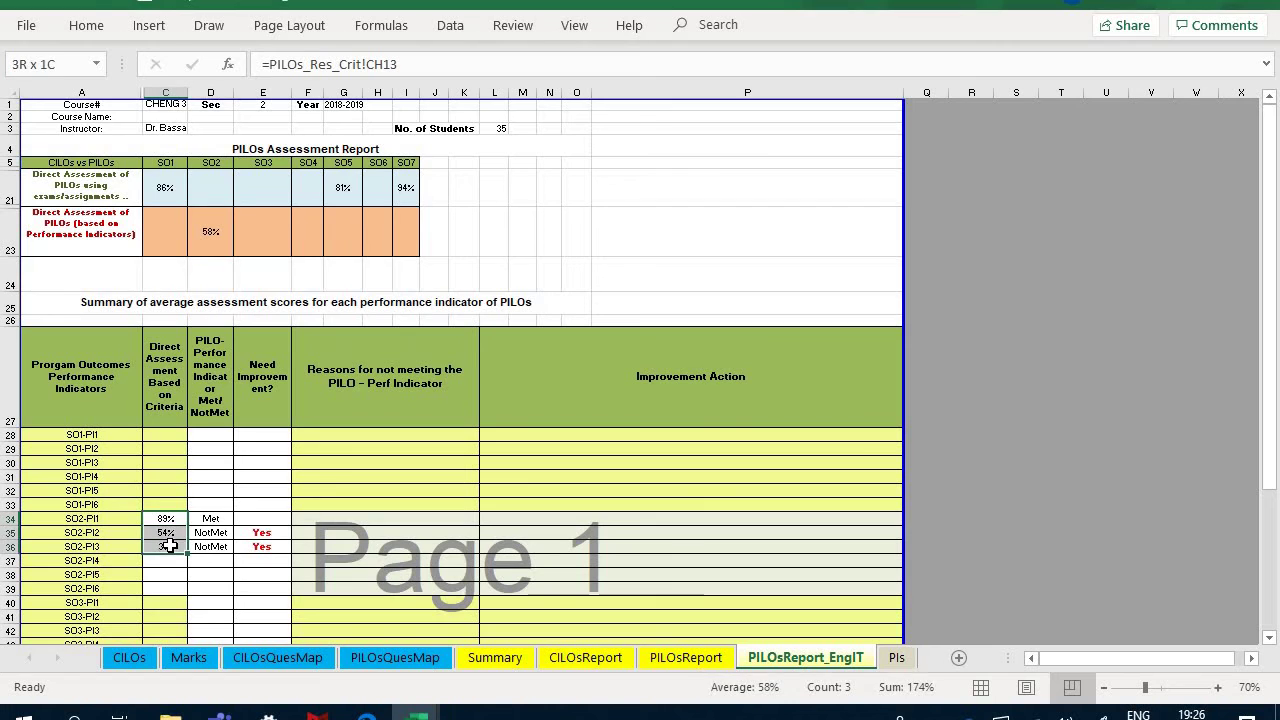
{"action": "left_click", "coordinate": [174, 544]}
{"action": "left_click", "coordinate": [175, 533]}
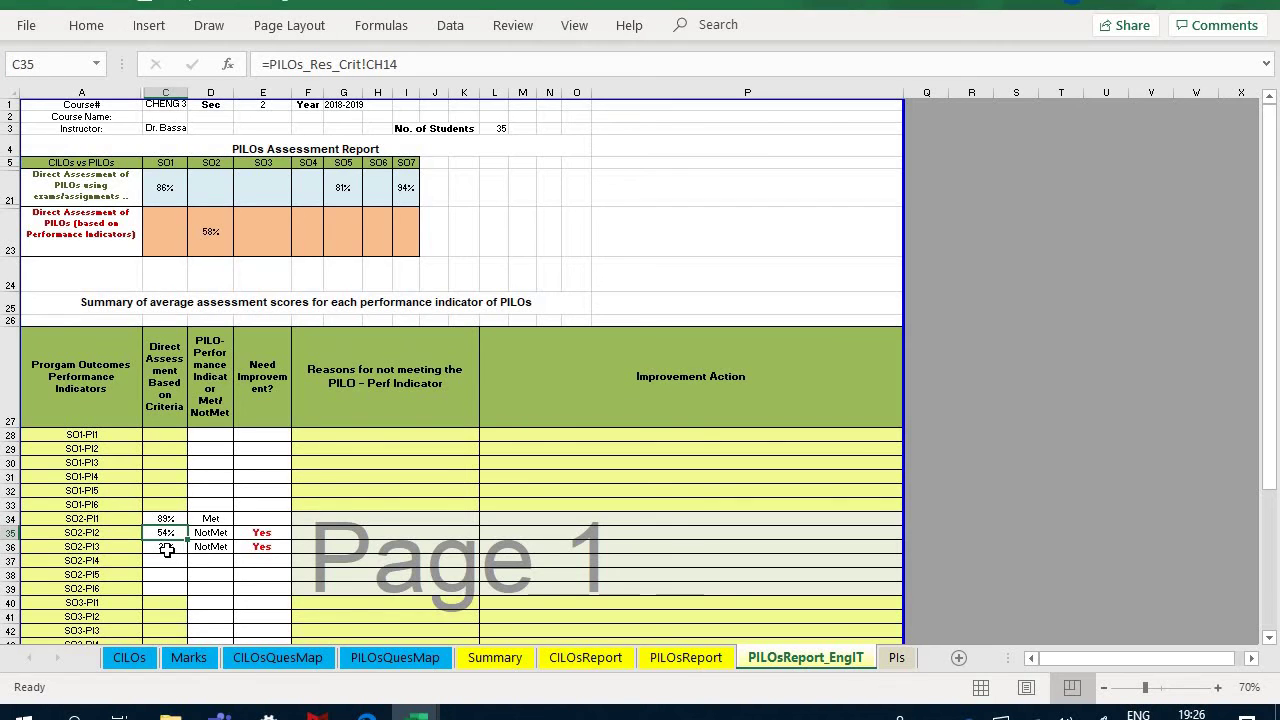
{"action": "left_click", "coordinate": [167, 548]}
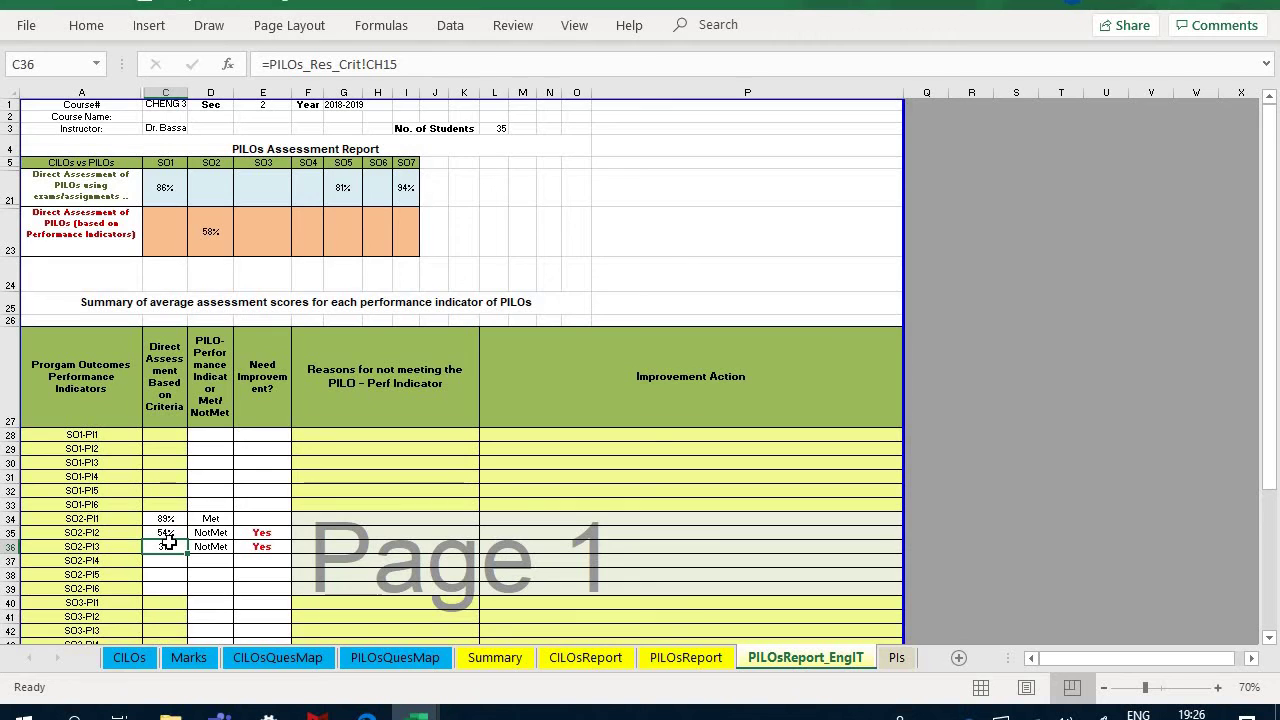
Check the overall SO2 score in PILOsReport_EngIT, and read the SO2 definitions of PI-1, PI-2 and PI-3 in the PIs sheet
{"action": "left_click", "coordinate": [205, 225]}
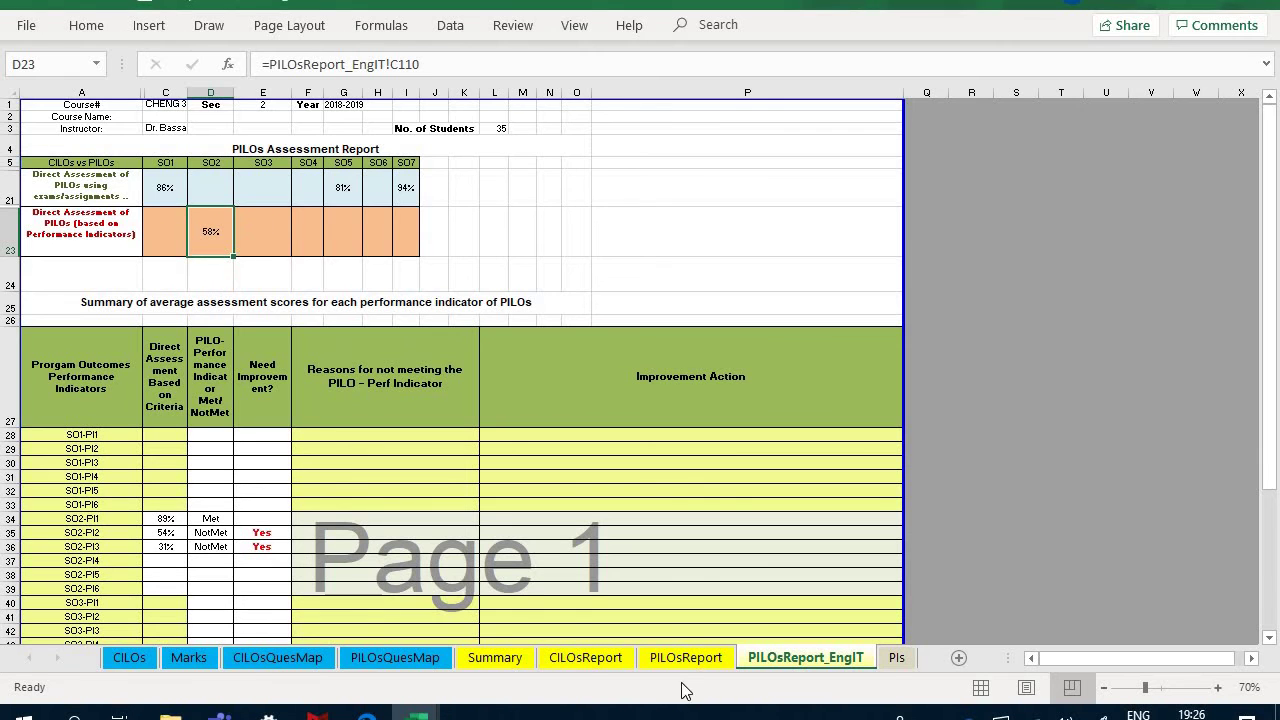
{"action": "left_click", "coordinate": [890, 660]}
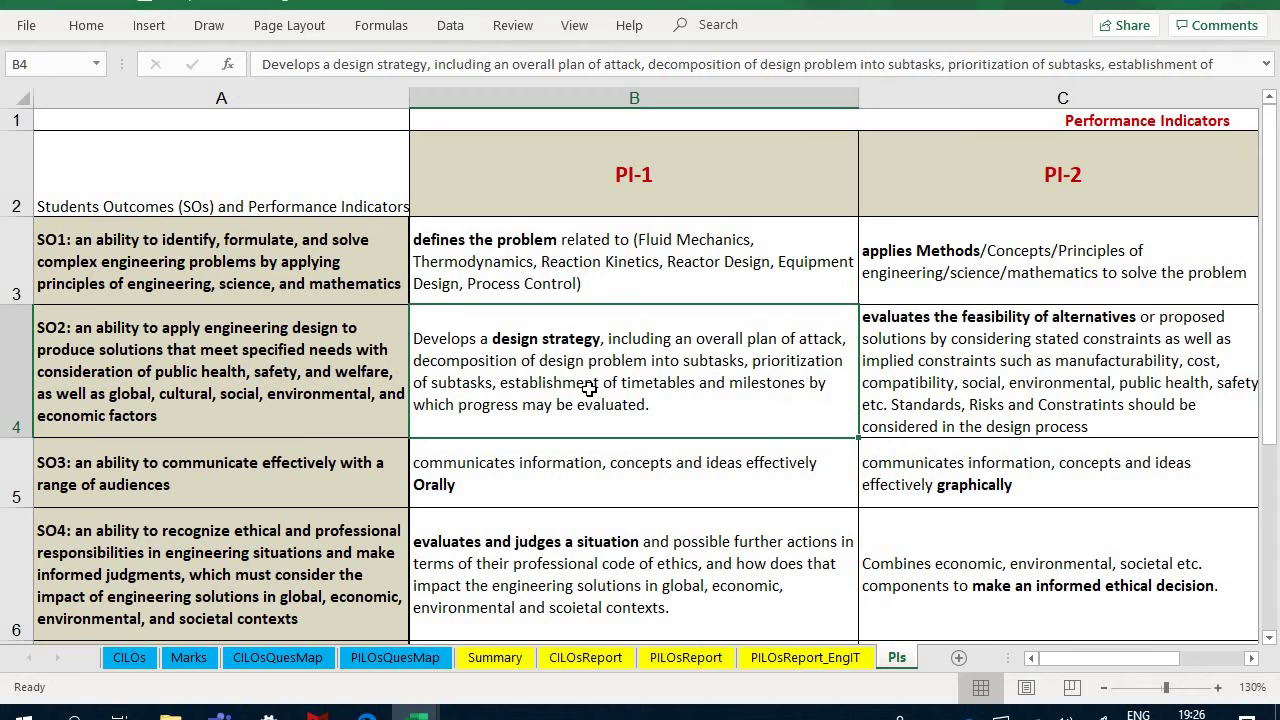
{"action": "left_click", "coordinate": [1148, 401]}
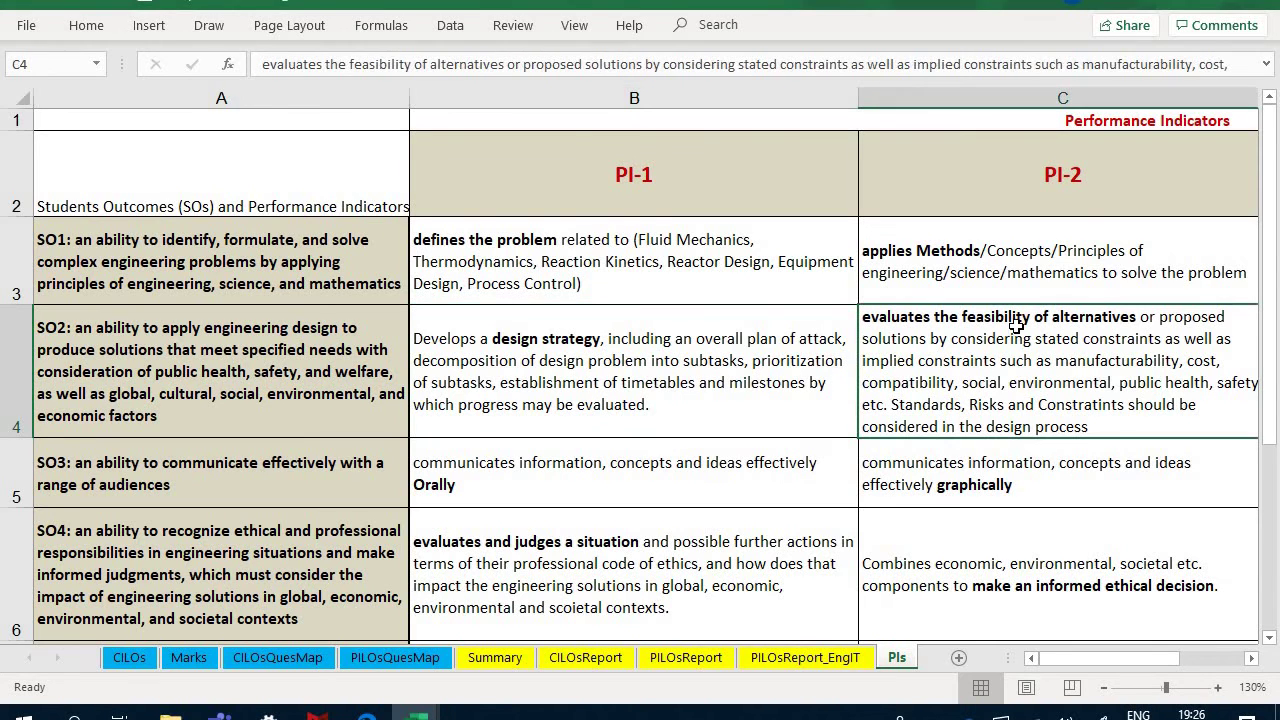
{"action": "left_click", "coordinate": [626, 340]}
{"action": "left_click", "coordinate": [1006, 370]}
{"action": "scroll", "coordinate": [867, 515], "scroll_direction": "right", "scroll_amount": 3}
{"action": "scroll", "coordinate": [867, 515], "scroll_direction": "right", "scroll_amount": 3}
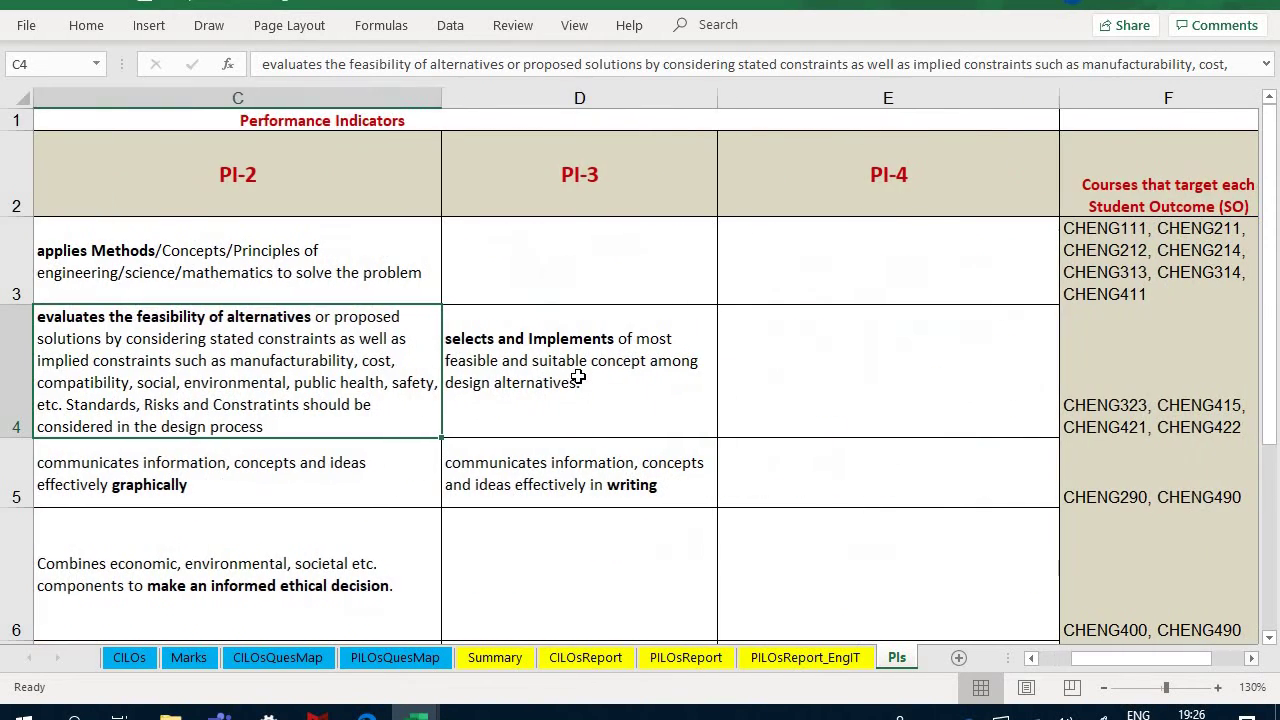
{"action": "left_click", "coordinate": [578, 380]}
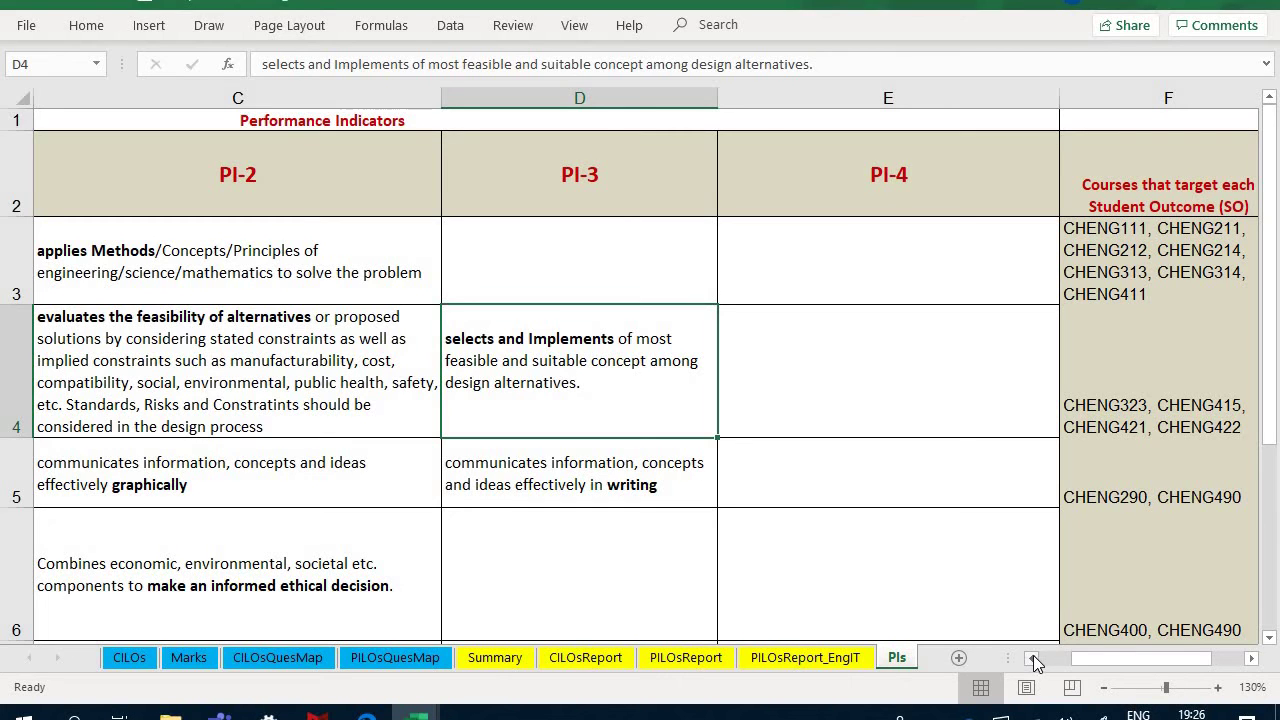
Examine which courses target SO2 and relate its performance indicators to the SO2 outcome statement
{"action": "left_click", "coordinate": [1105, 440]}
{"action": "left_click", "coordinate": [1112, 411]}
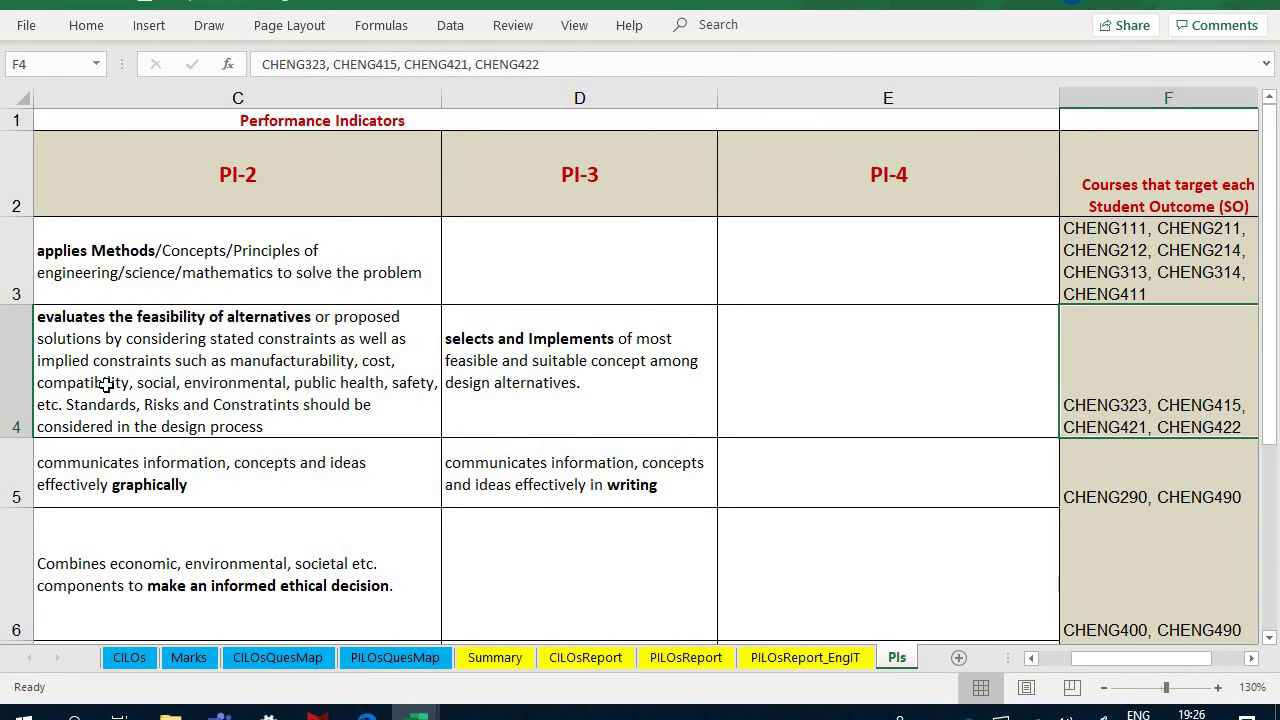
{"action": "left_click_drag", "start_coordinate": [450, 385], "coordinate": [117, 393]}
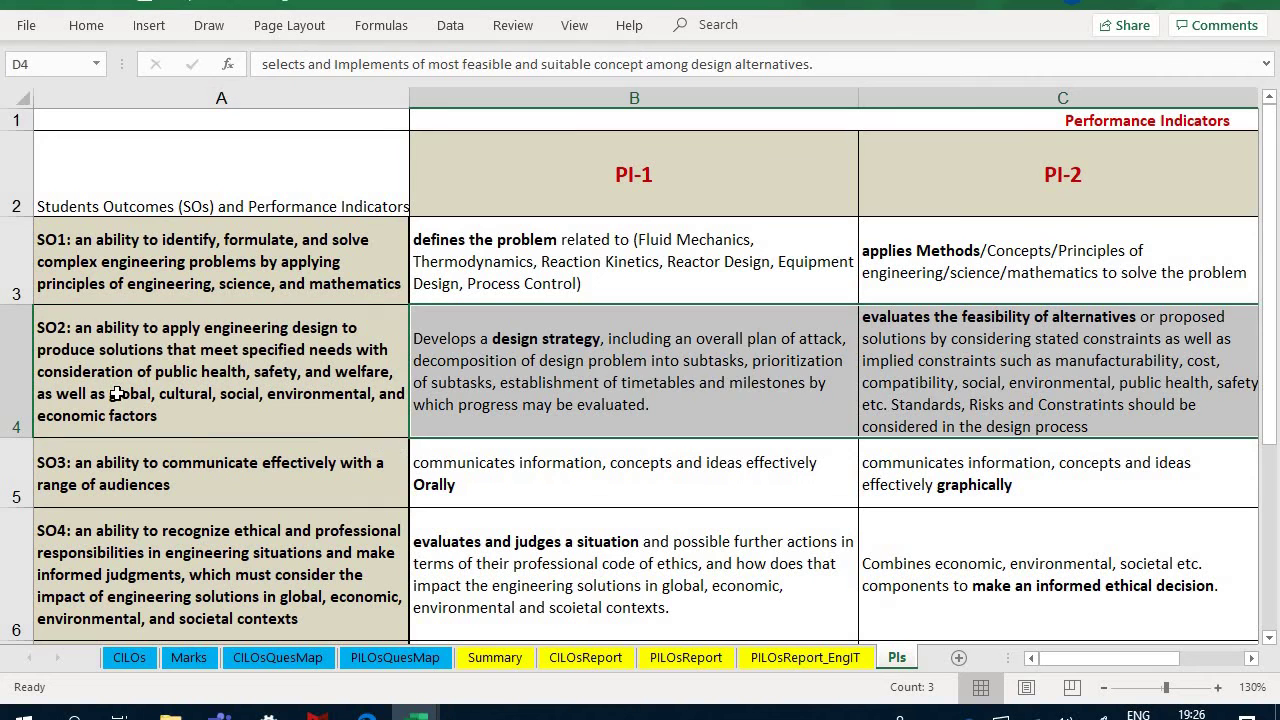
{"action": "left_click", "coordinate": [117, 393]}
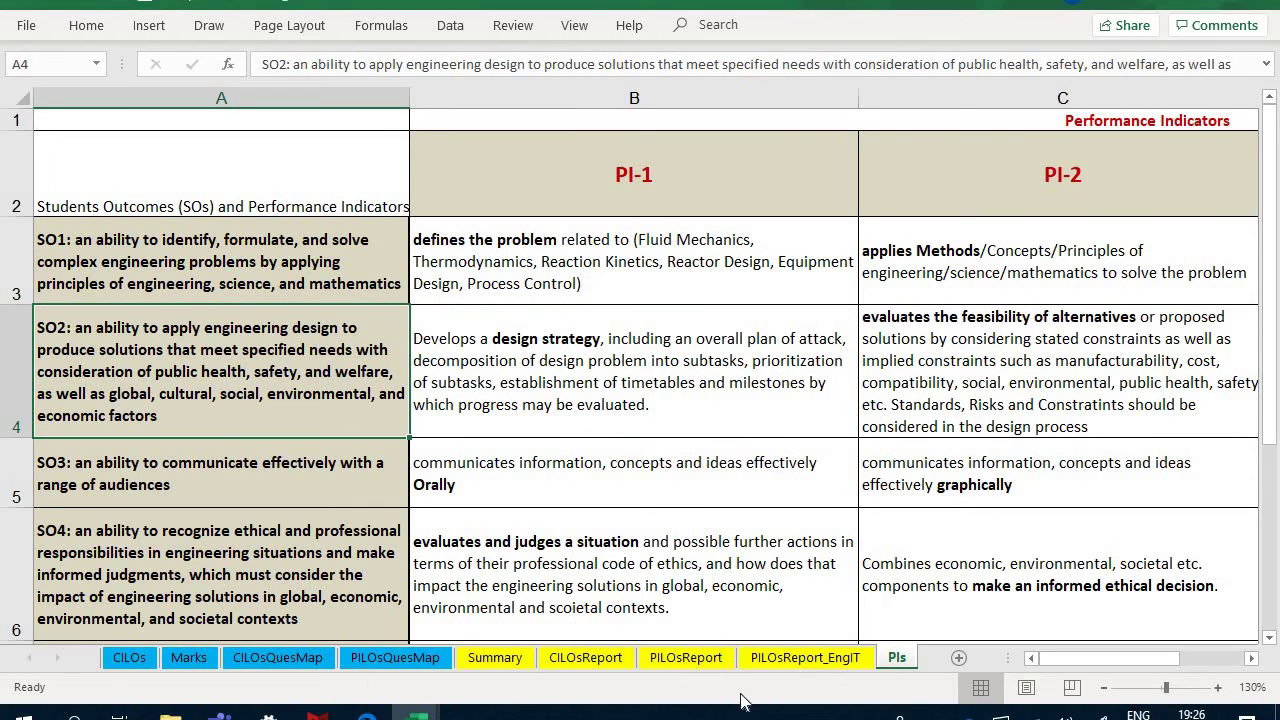
In PILOsQuesMap's SO2-PI1 row, enter 1 for the first Activities + Presentation topic and the first assignment
{"action": "left_click", "coordinate": [399, 661]}
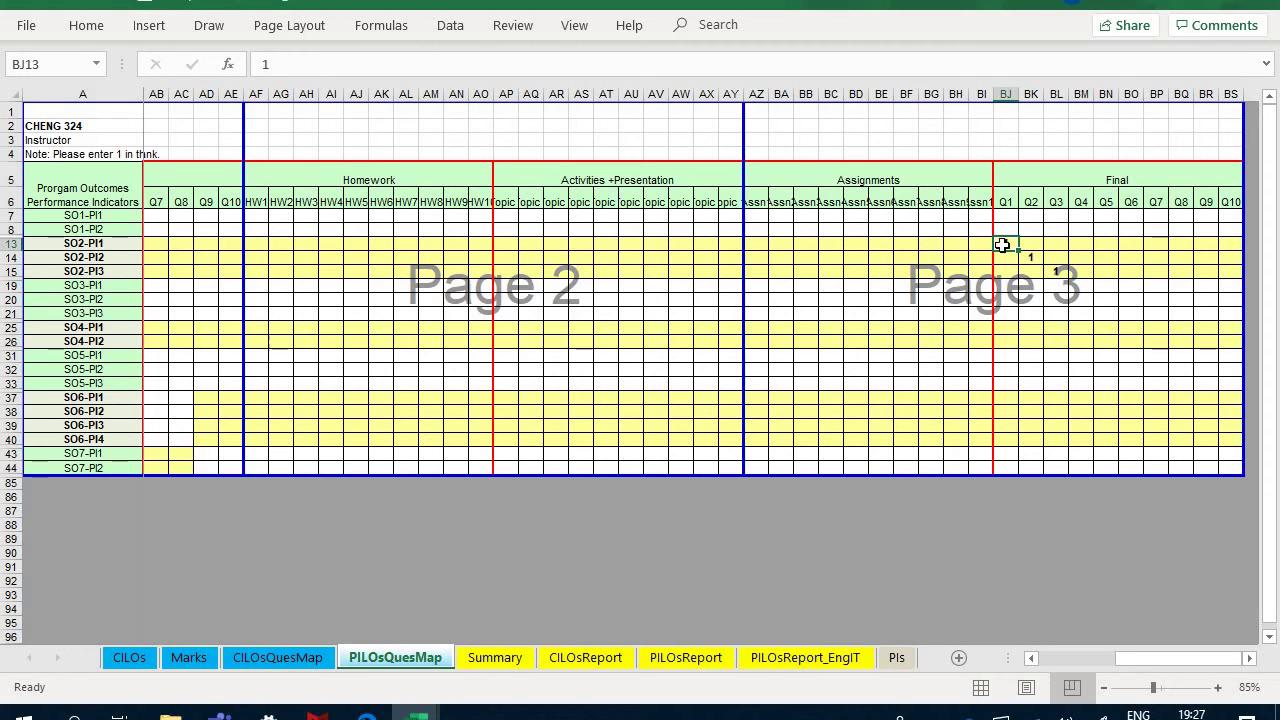
{"action": "left_click", "coordinate": [510, 244]}
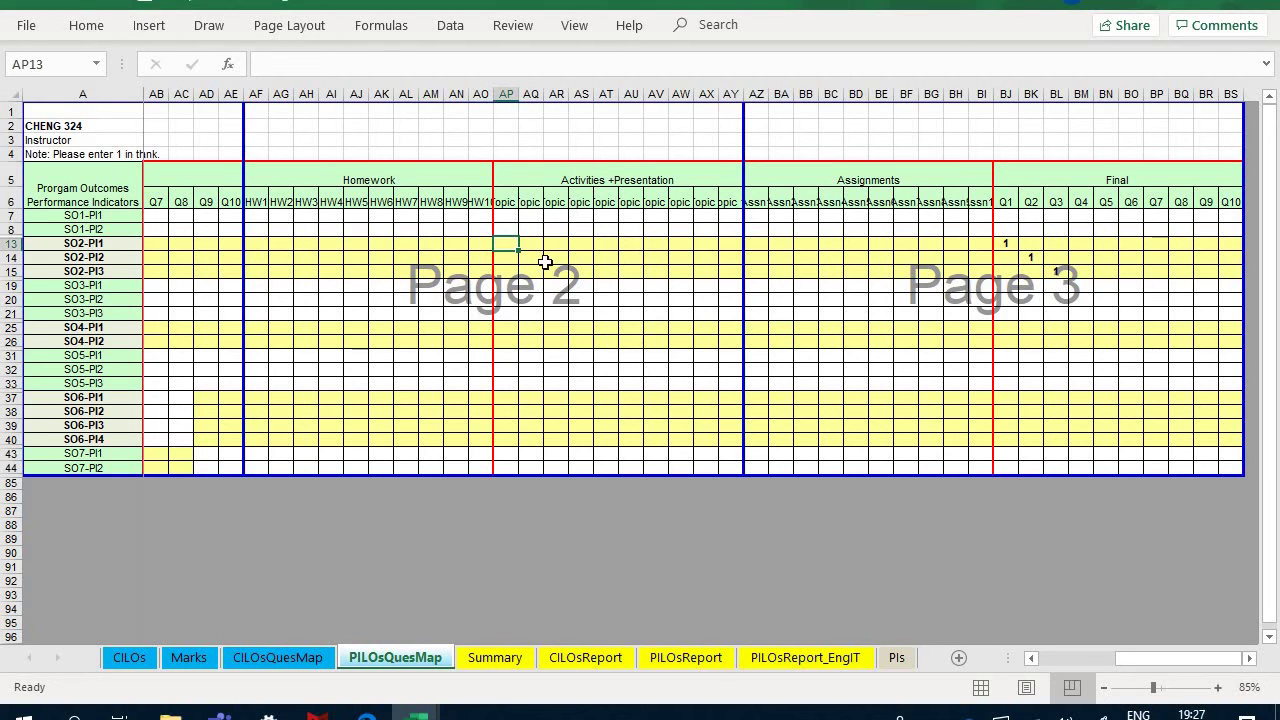
{"action": "type", "text": "1"}
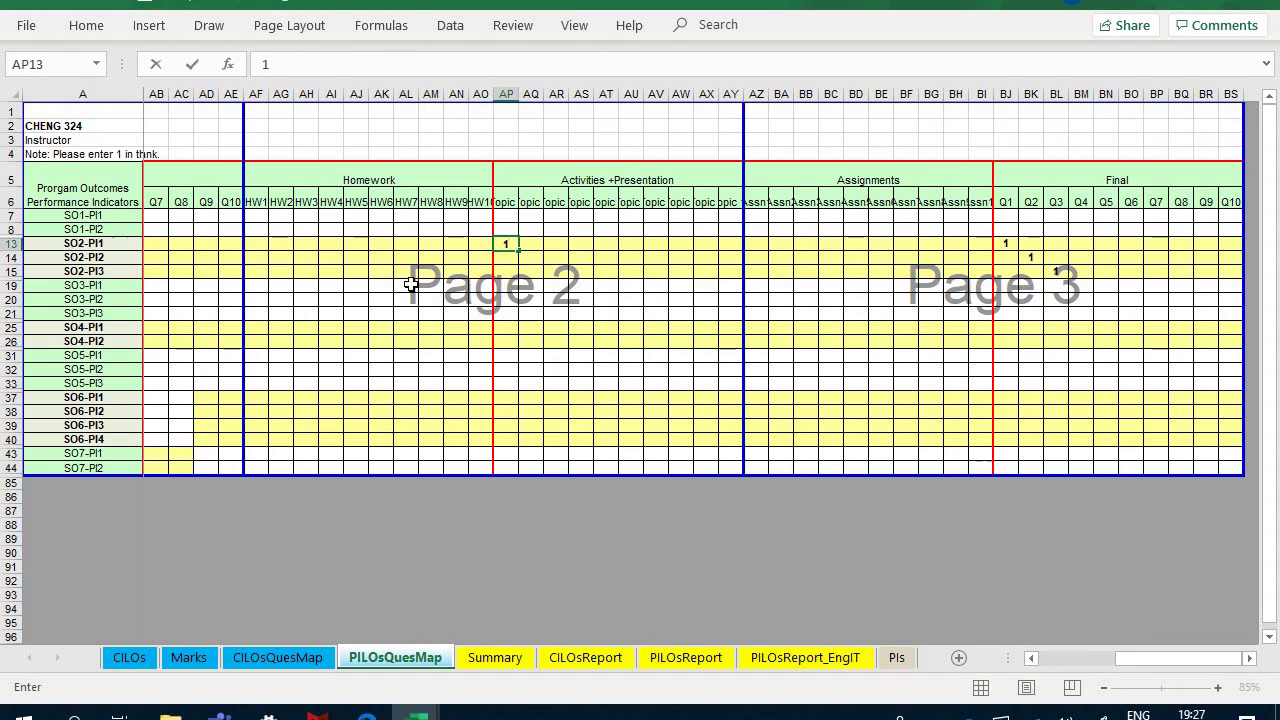
{"action": "left_click", "coordinate": [759, 240]}
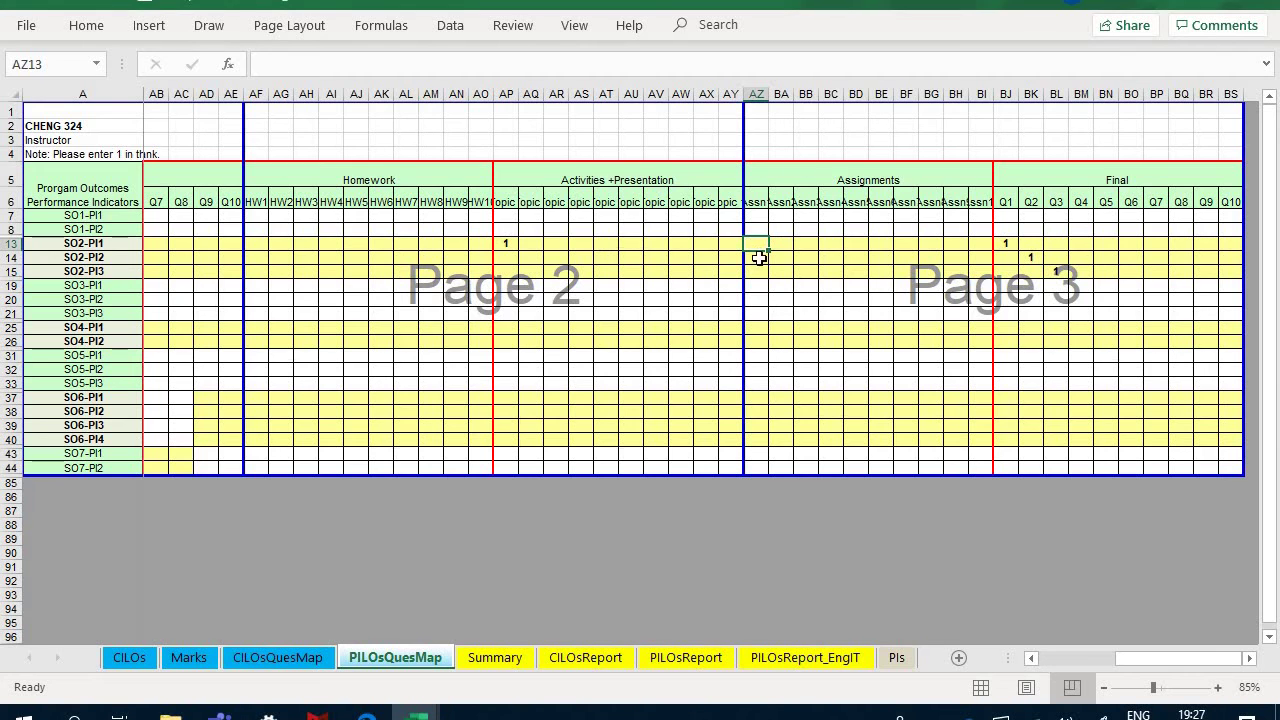
{"action": "type", "text": "1"}
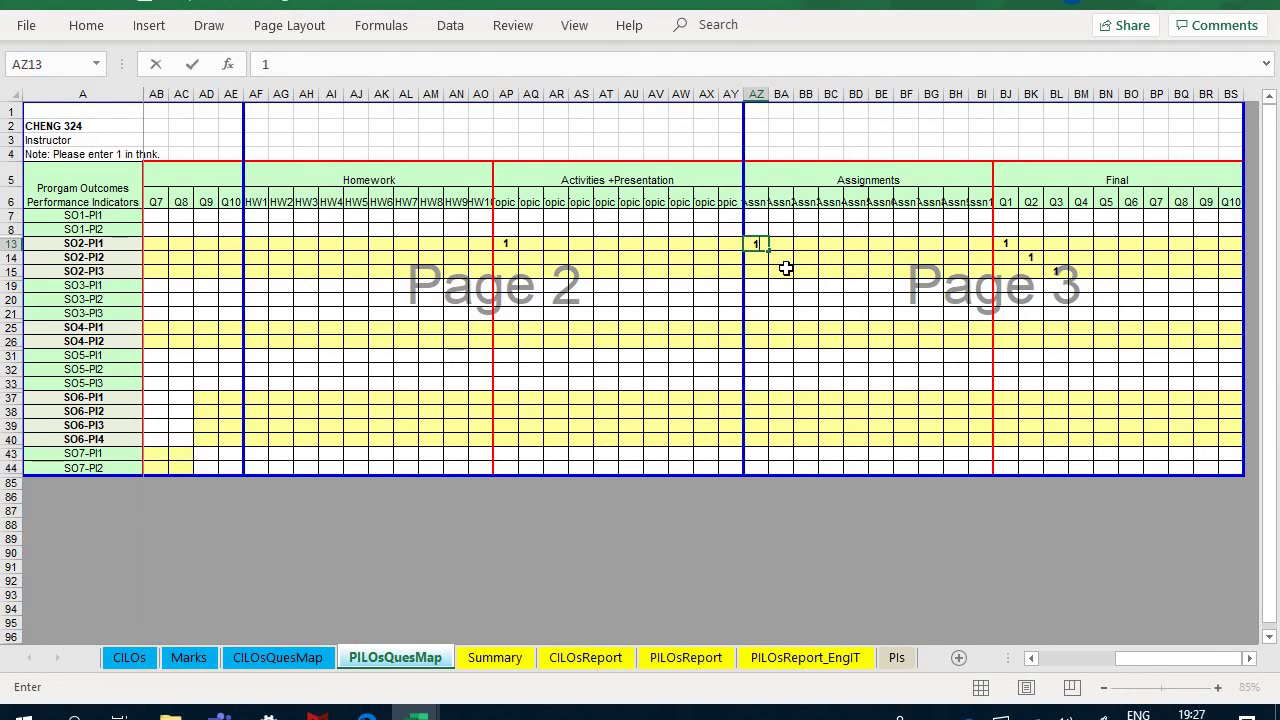
{"action": "left_click", "coordinate": [756, 243]}
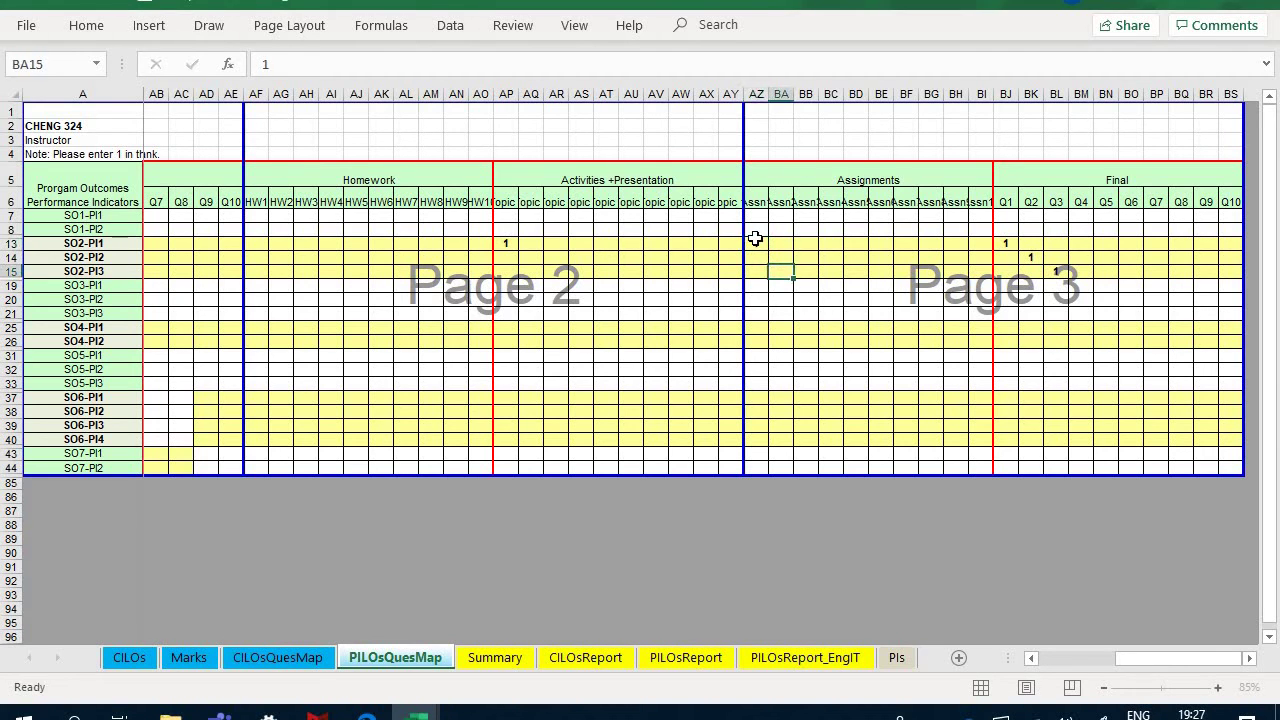
Review the SO2 mappings across activities, assignments and the final exam, and return to the SO2 results in PILOsReport_EngIT
{"action": "left_click", "coordinate": [1008, 244]}
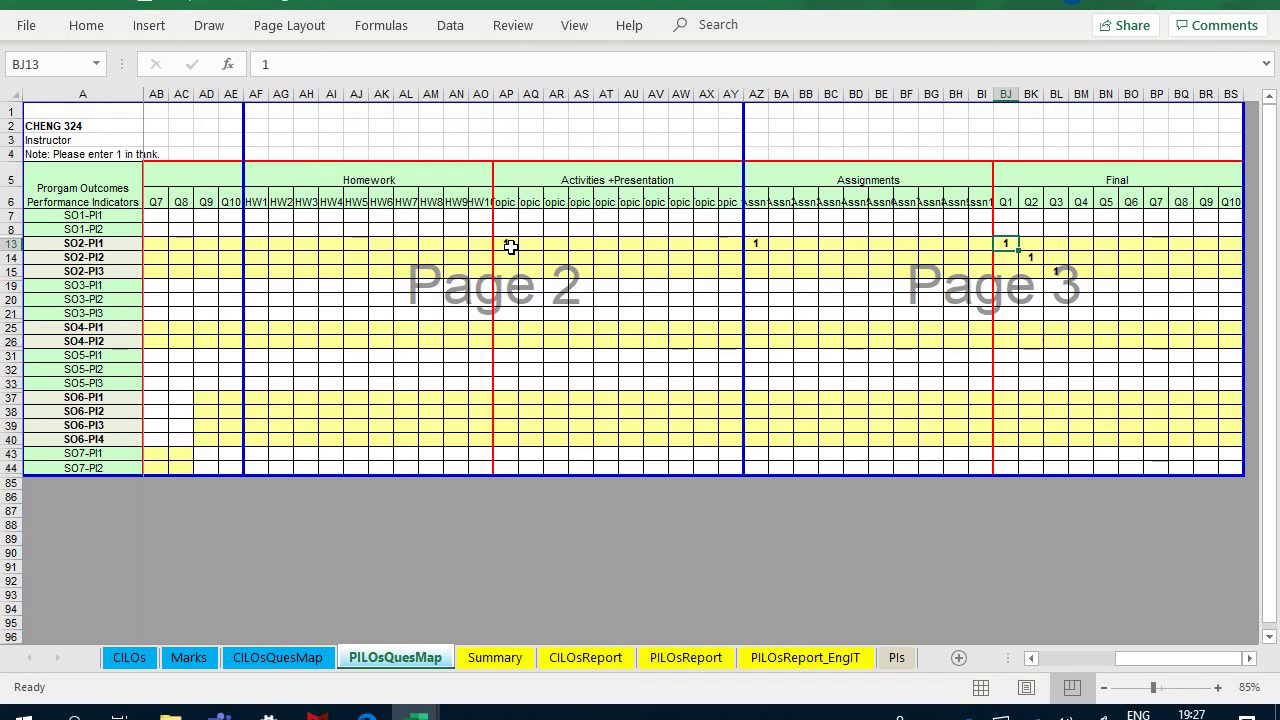
{"action": "mouse_move", "coordinate": [510, 246]}
{"action": "left_mouse_down"}
{"action": "mouse_move", "coordinate": [806, 254]}
{"action": "mouse_move", "coordinate": [981, 280]}
{"action": "left_mouse_up"}
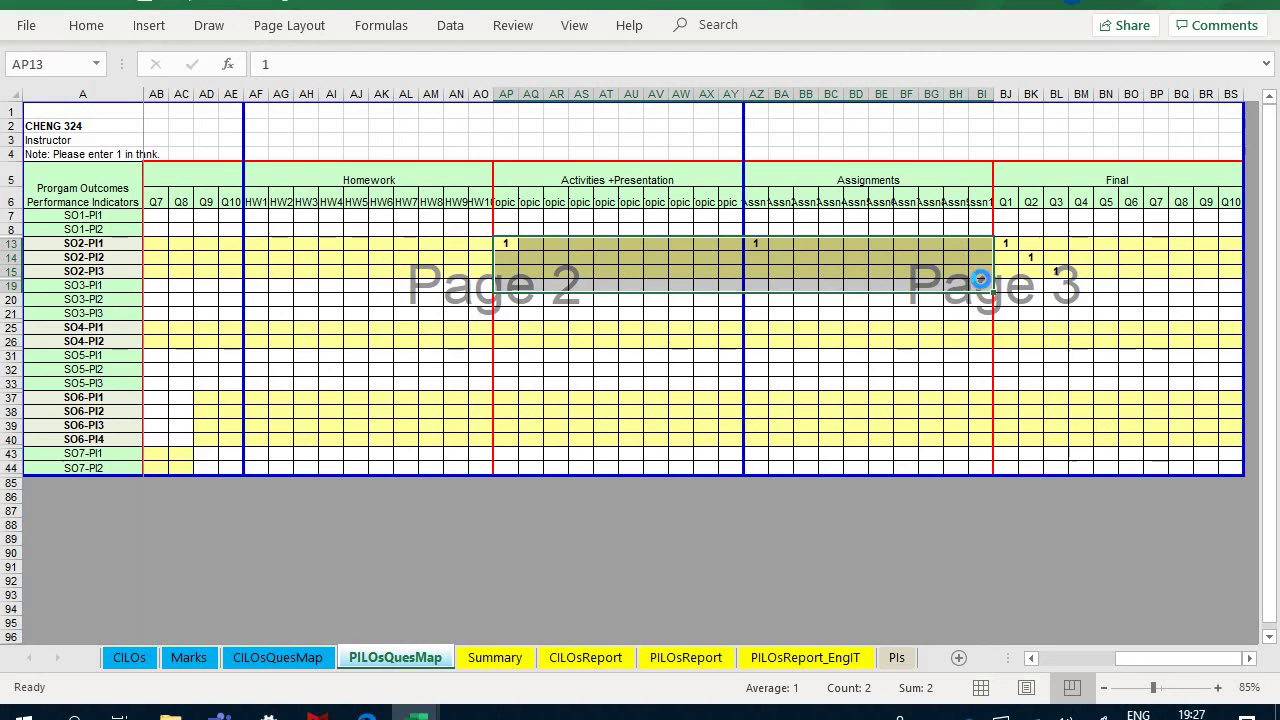
{"action": "left_click", "coordinate": [720, 657]}
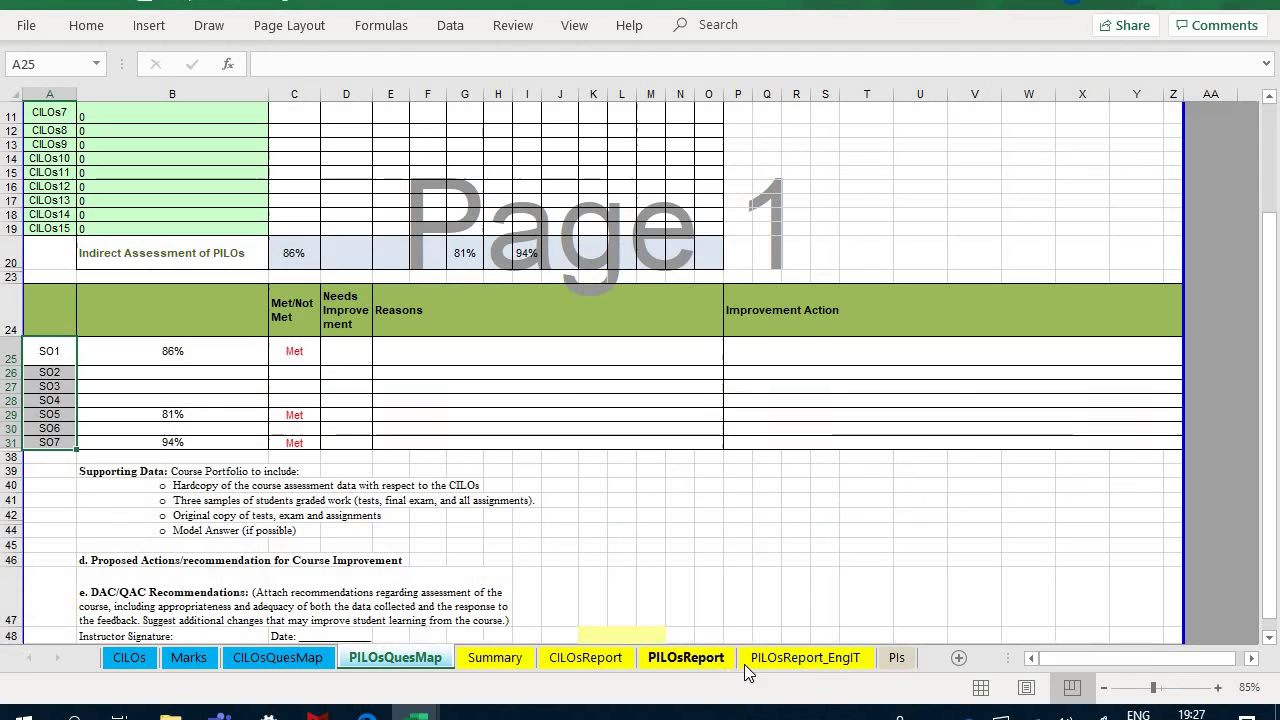
{"action": "key", "text": "ctrl+Page_Down"}
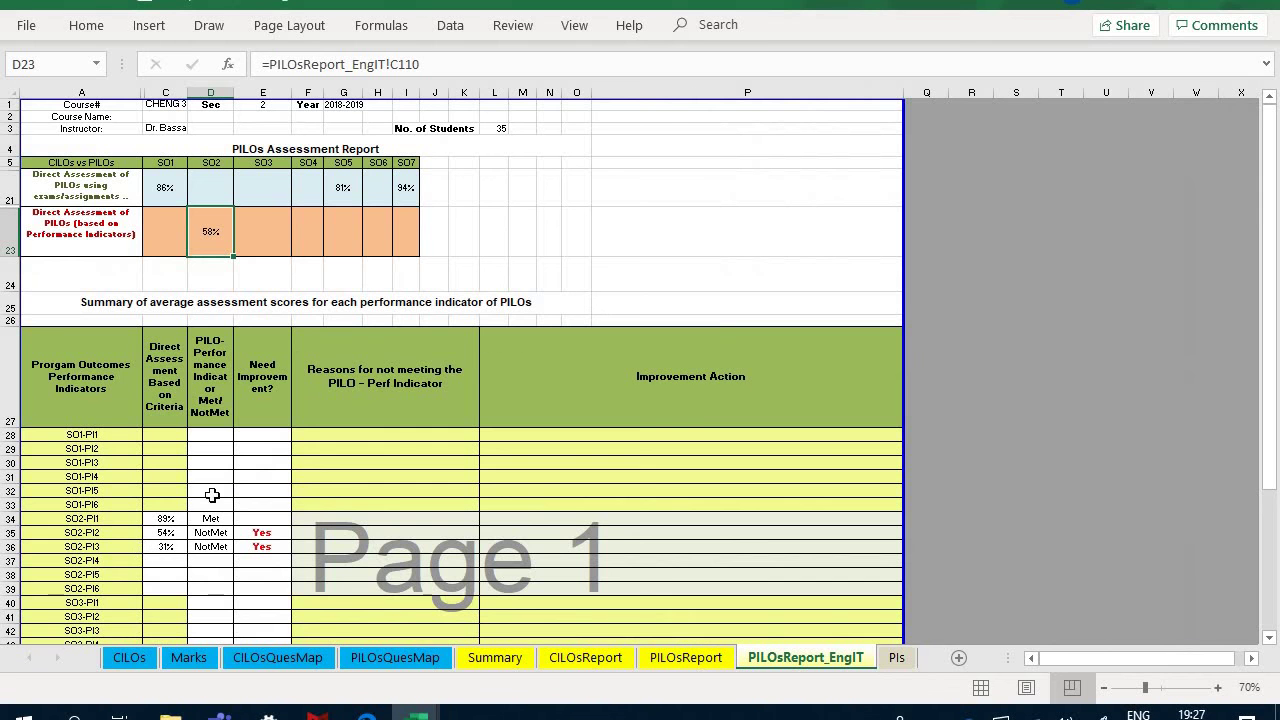